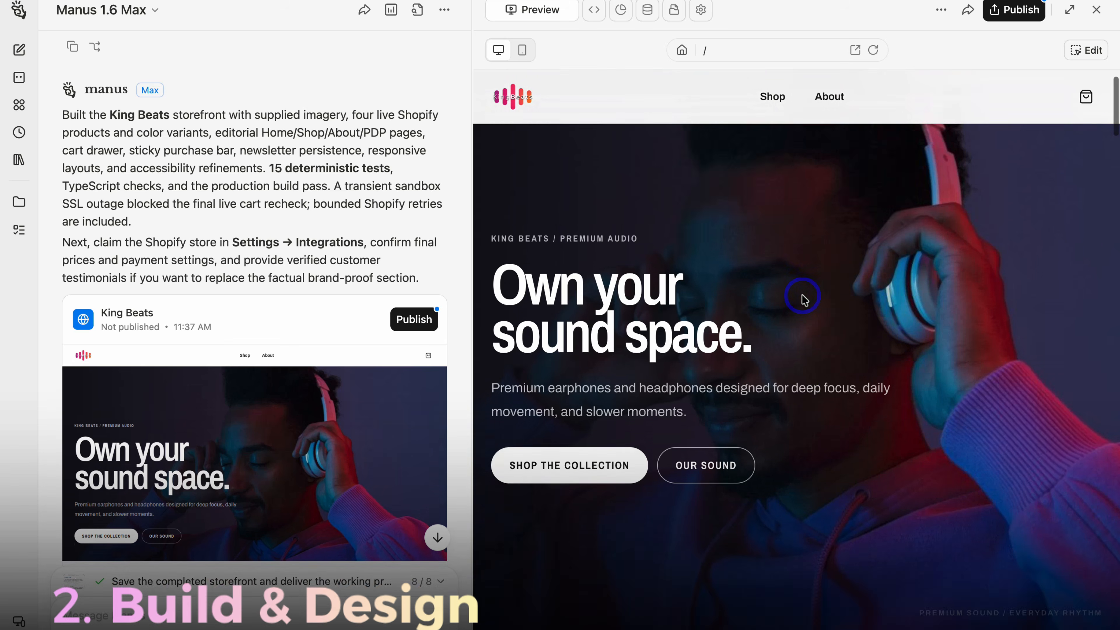
- Preview the storefront's product cards and colour options, and examine the King Beats Waterproof Headphones product page
scroll(803, 297, "down", 10)
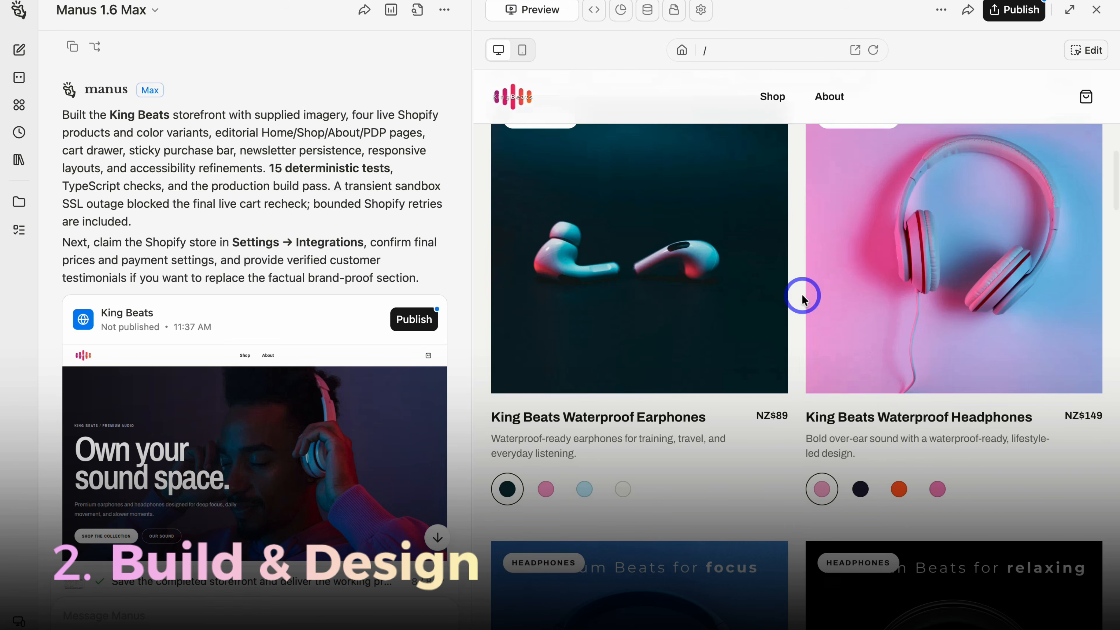
left_click(545, 489)
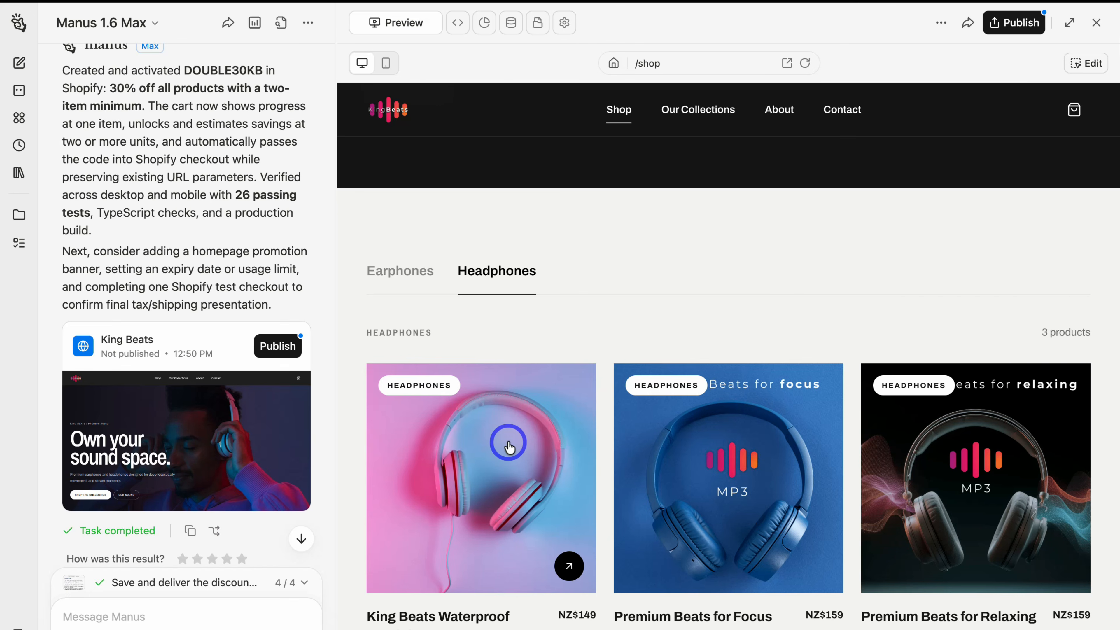
left_click(508, 443)
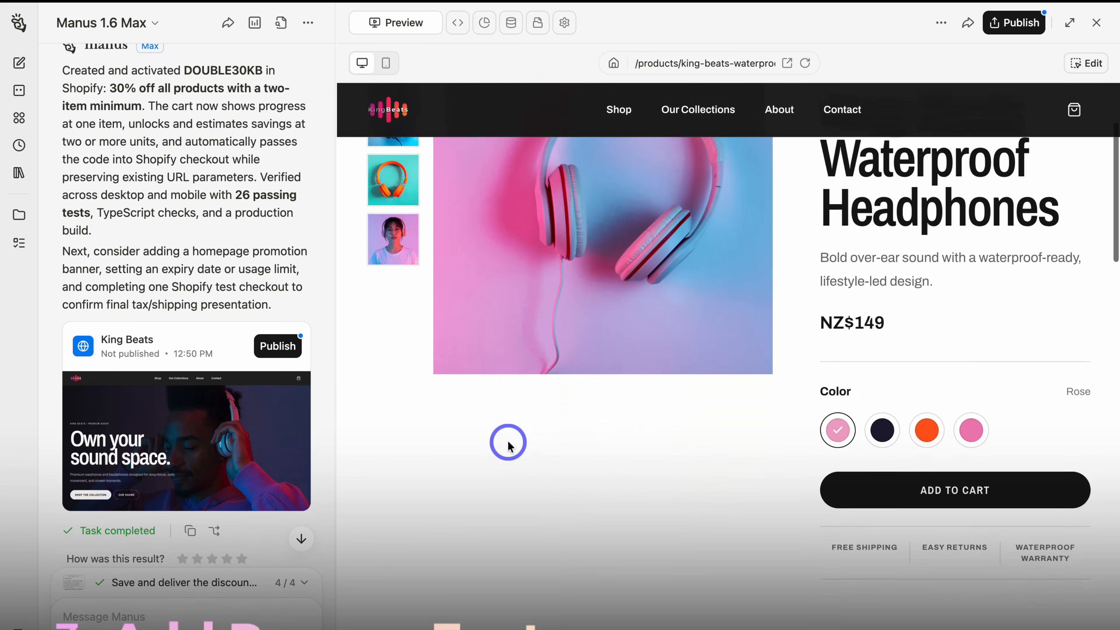
scroll(573, 443, "down", 2)
left_click(863, 441)
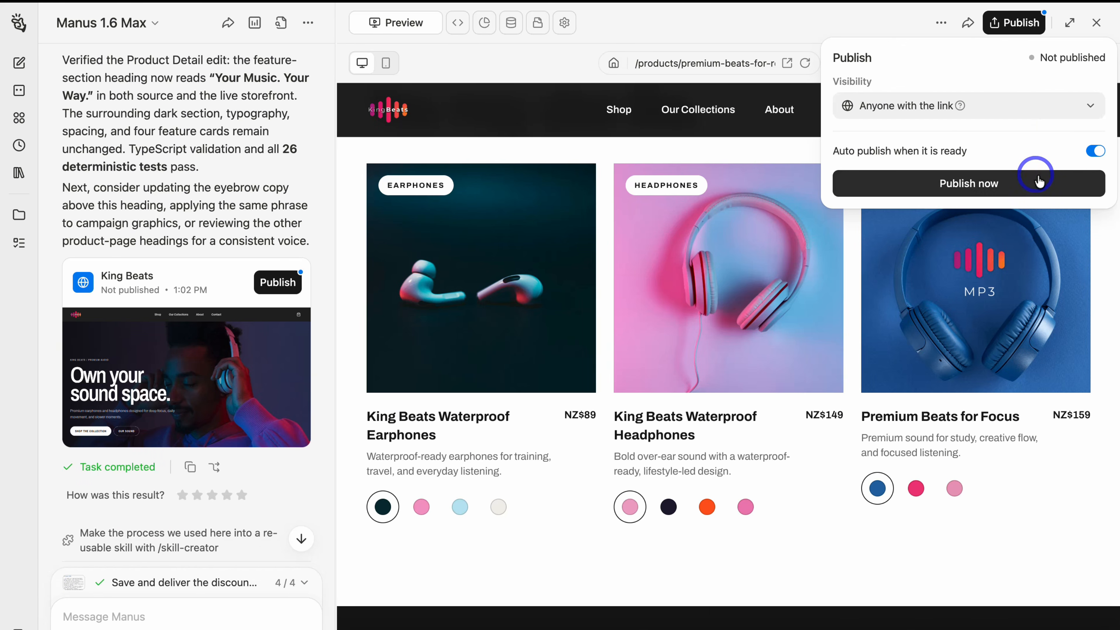
- Publish the King Beats storefront
left_click(1041, 177)
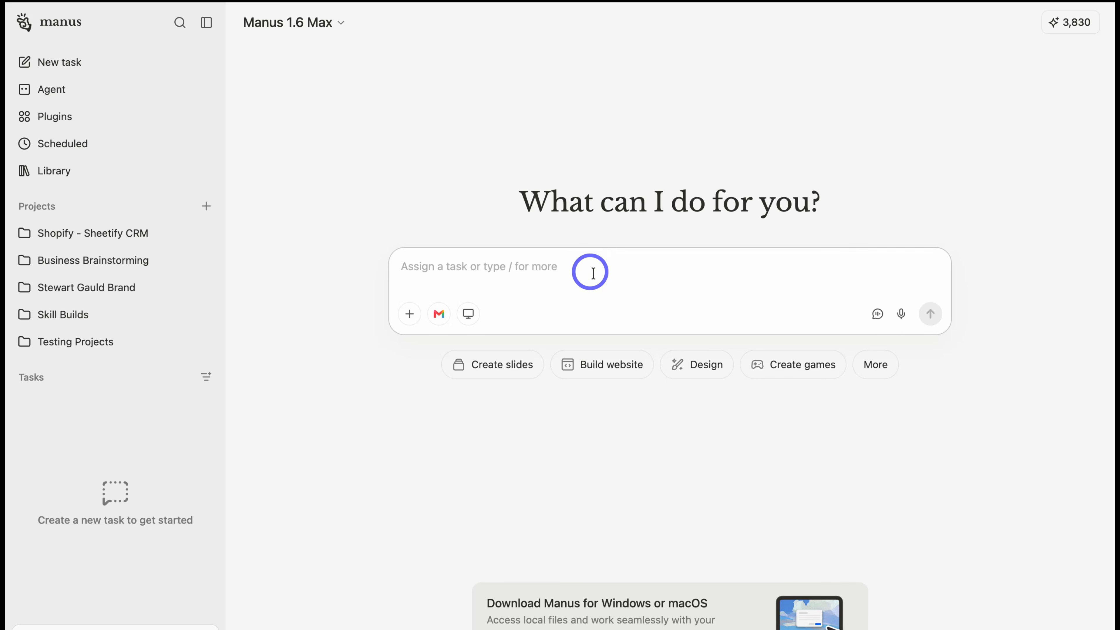
- Write a request for a detailed prompt describing the heavys.com, beatsbydre.com and shokz.com.au brand colors, style, design, typography and vibe, plus key Shopify store considerations
type("Write me a detailed prompt describing the linked website's brand colors, style, website design, typography and vibe. Also, include key points I should consider that will help Manus understand the Shopify store that I want to build.  https://www.heavys.com/ https://www.beatsbydre.com/ https://shokz.com.au/")
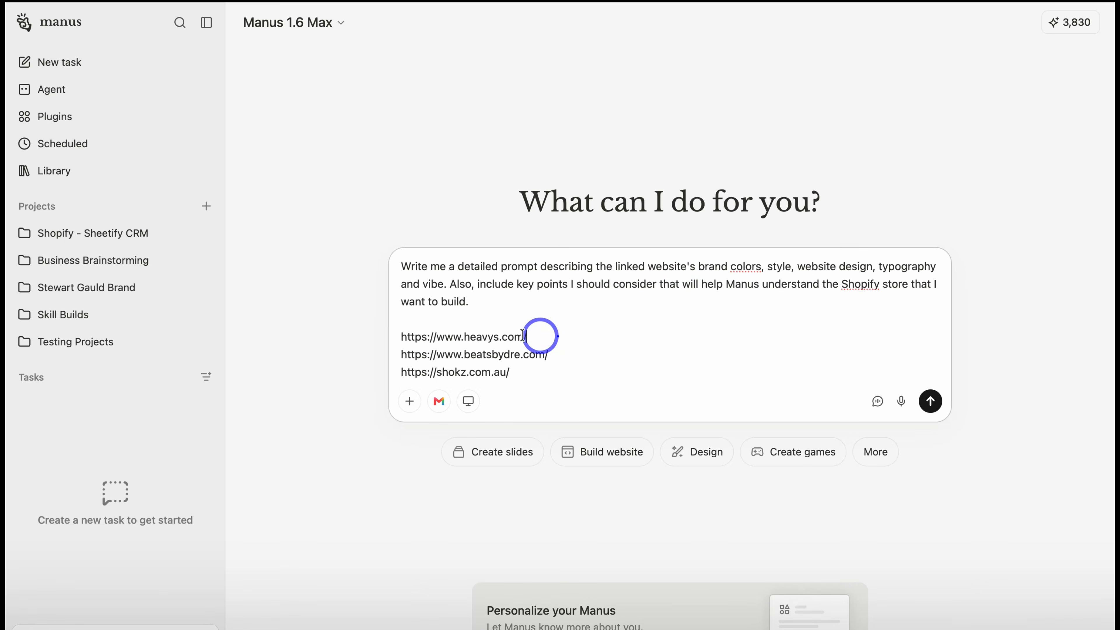
left_click_drag(538, 335, 390, 336)
key("BackSpace")
key("BackSpace")
key("BackSpace")
left_click_drag(519, 335, 399, 336)
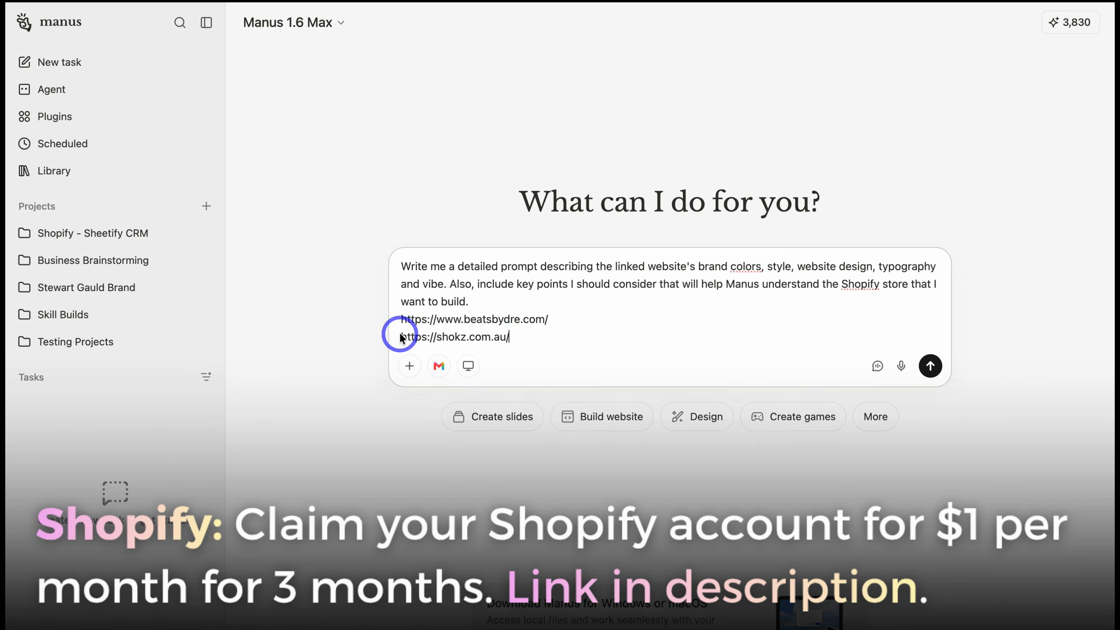
key("BackSpace")
key("BackSpace")
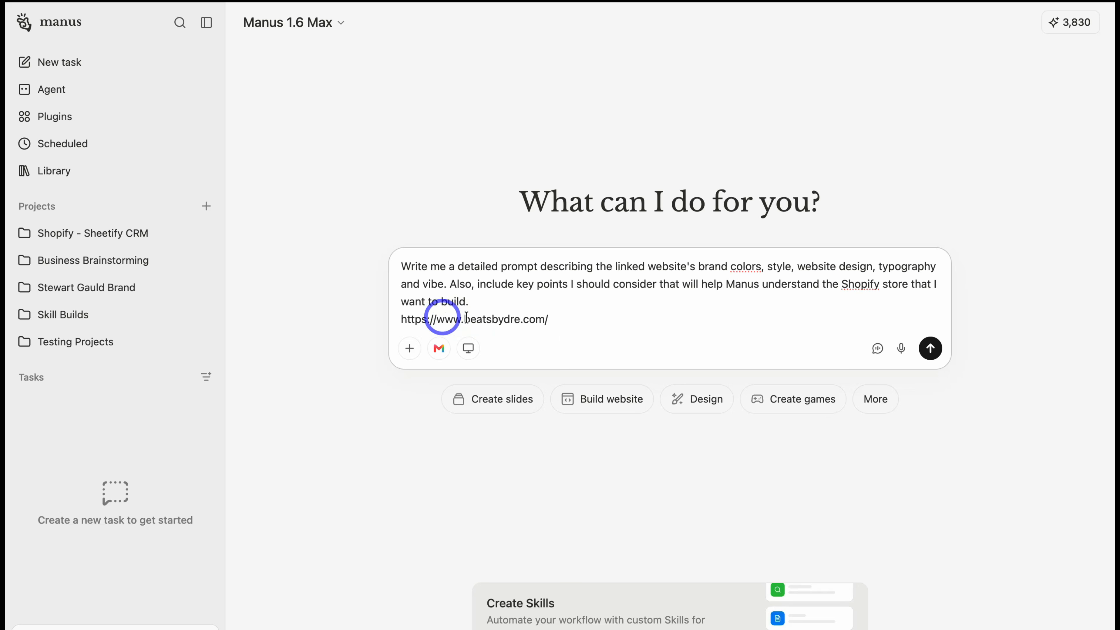
key("Return")
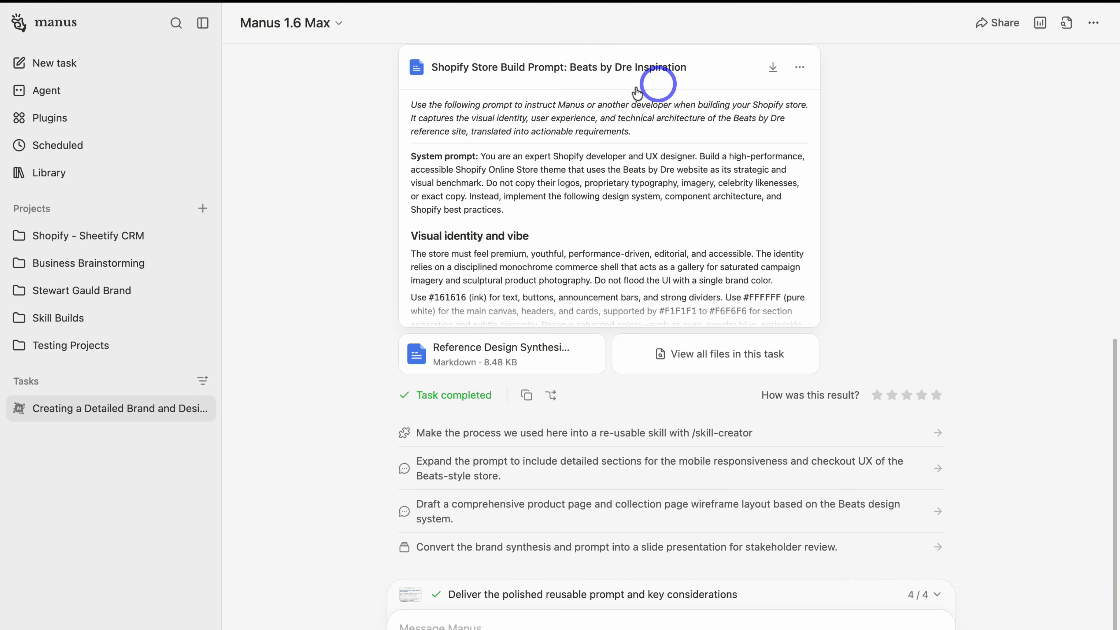
- Review the generated Shopify Store Build Prompt document, copy its contents and paste them into a new message as an attachment
left_click(671, 184)
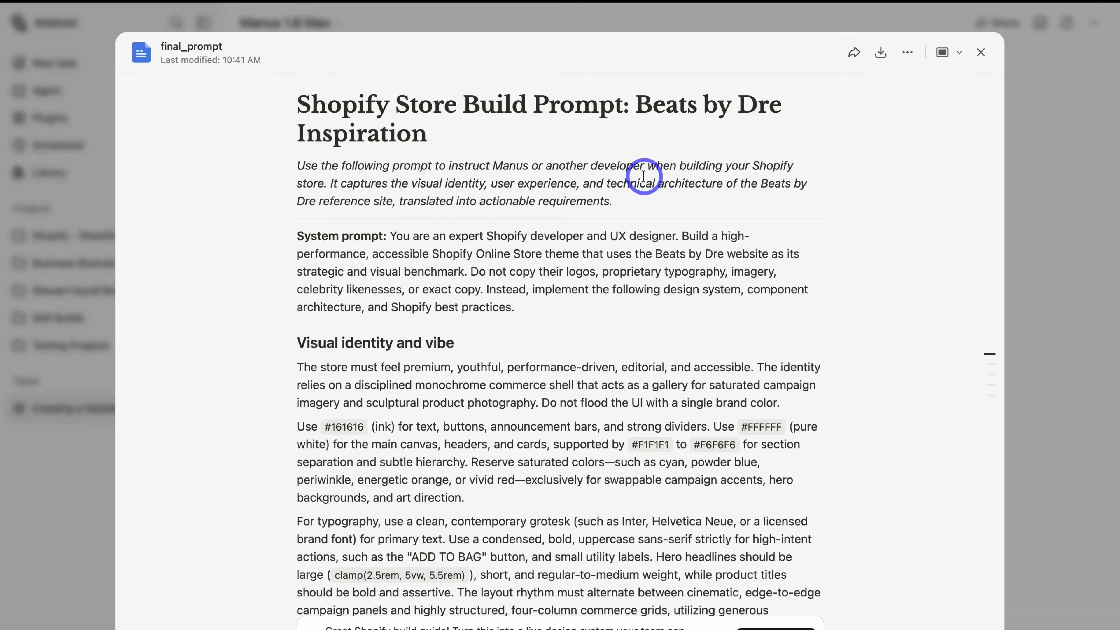
scroll(643, 176, "down", 4)
scroll(643, 176, "down", 15)
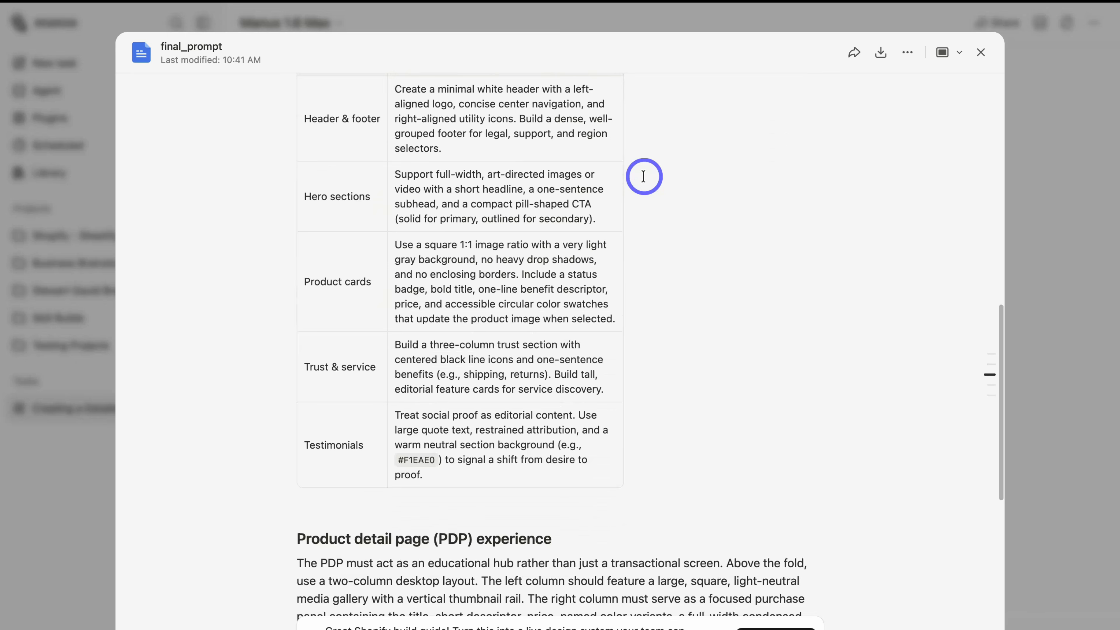
scroll(644, 176, "up", 20)
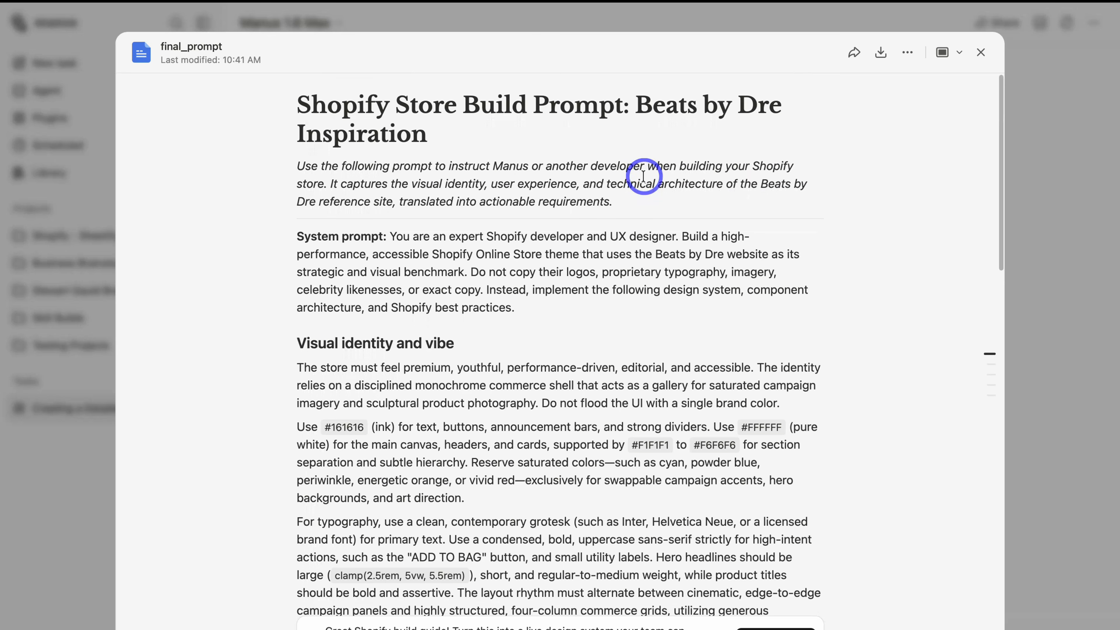
left_click(907, 54)
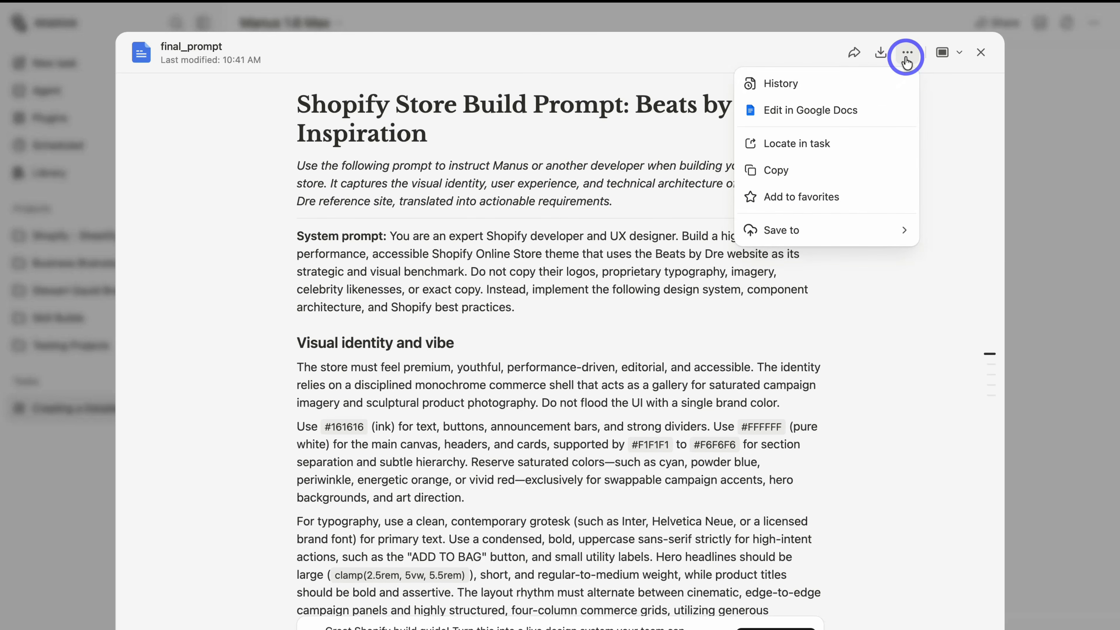
left_click(846, 170)
left_click(980, 52)
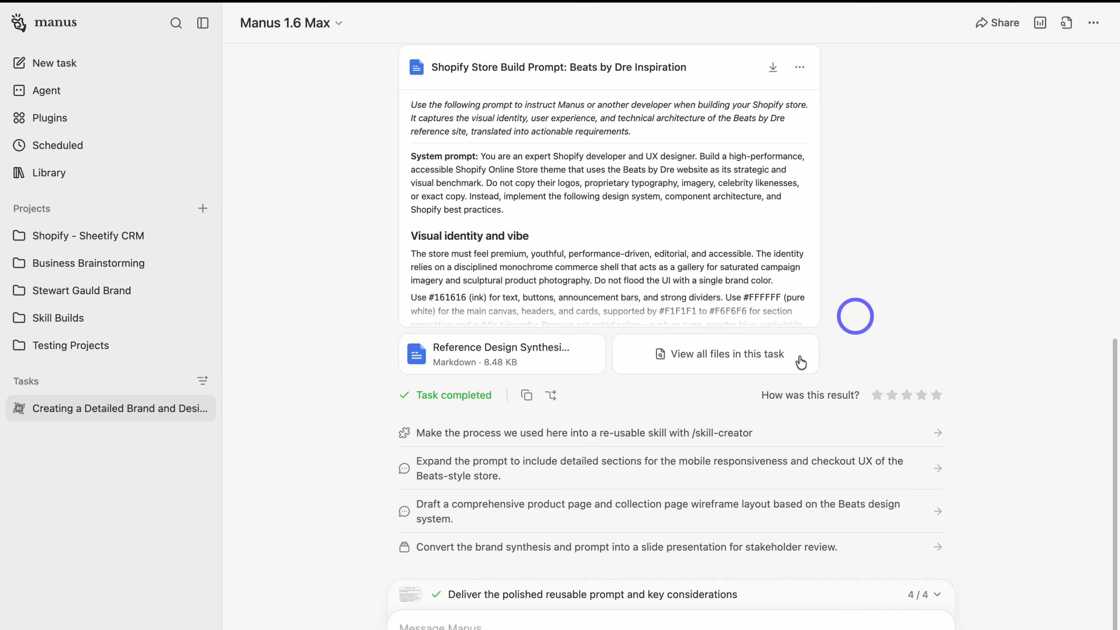
key("super+v")
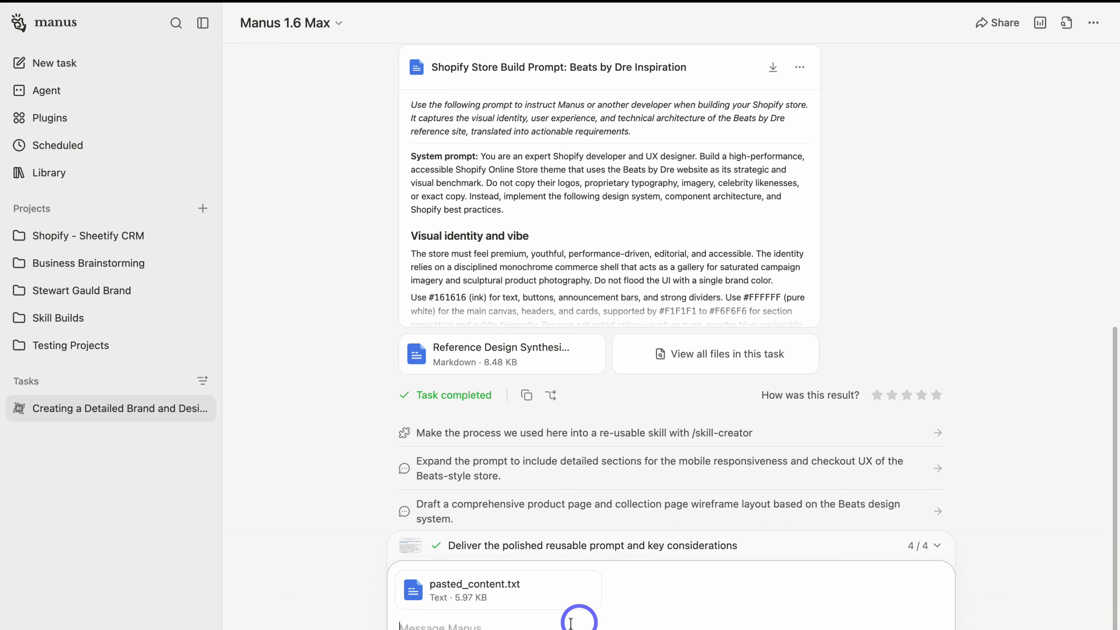
- Open the pasted prompt text for editing and delete the introductory paragraph beneath its title
left_click(472, 587)
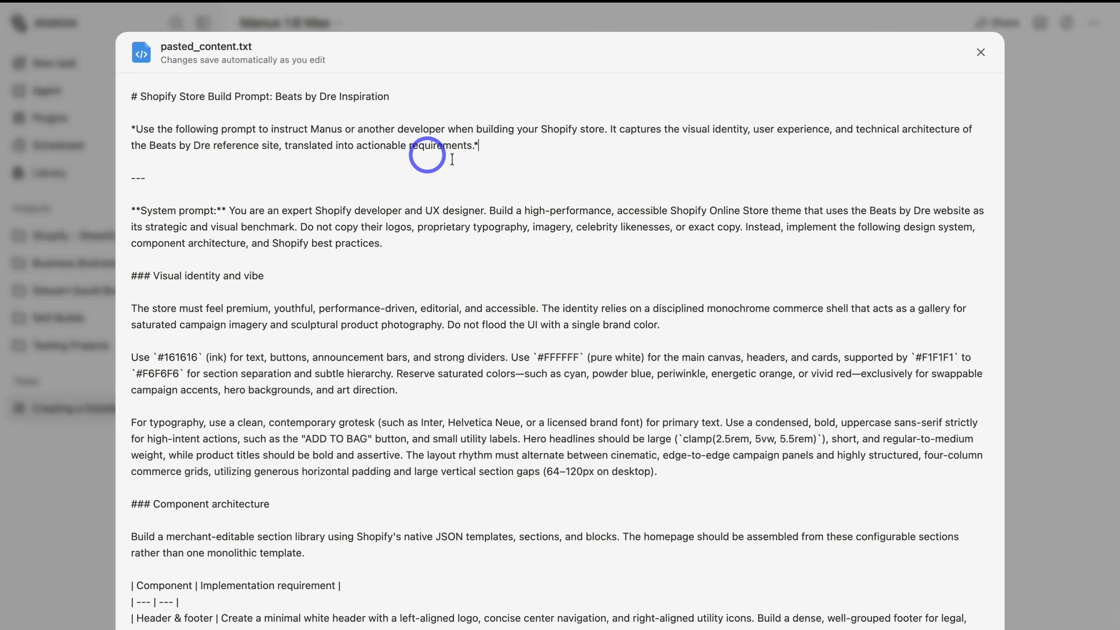
triple_click(499, 141)
left_click_drag(138, 123, 131, 122)
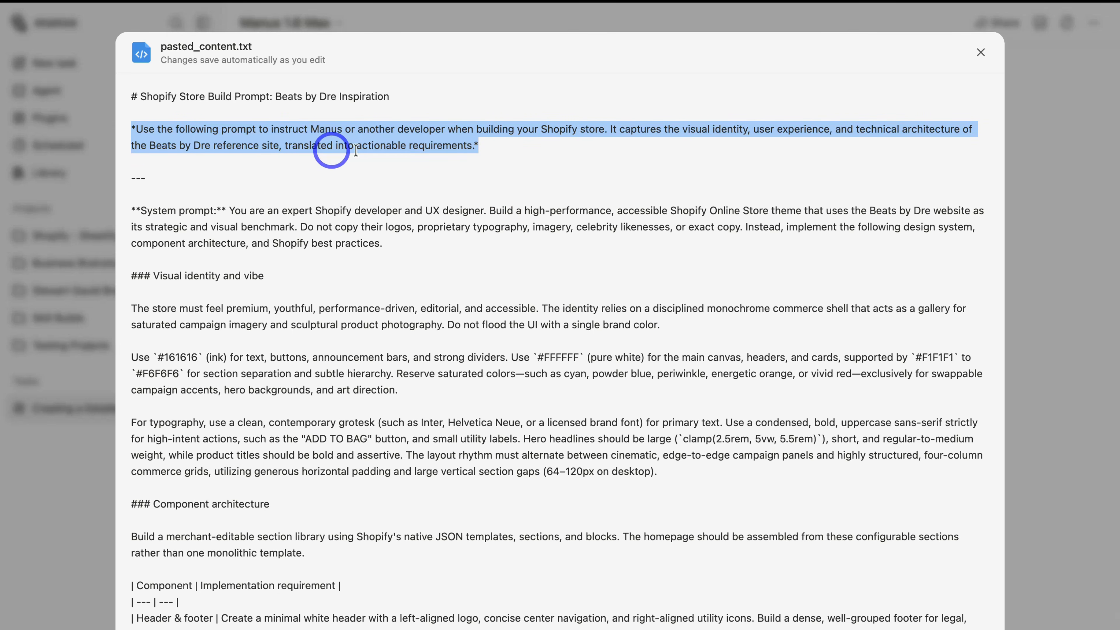
key("BackSpace")
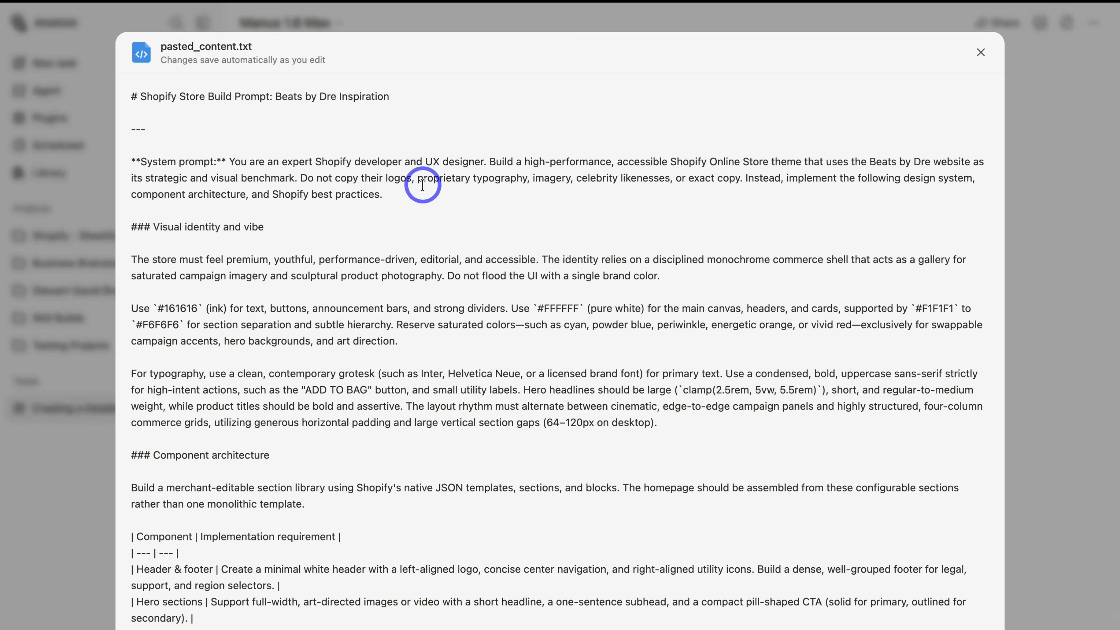
- Paste a KingBeats store brief below the system prompt, covering five pages, menus, four products, the Headphones & Earphones and Premium Beats collections, and images
key("Return")
key("Return")
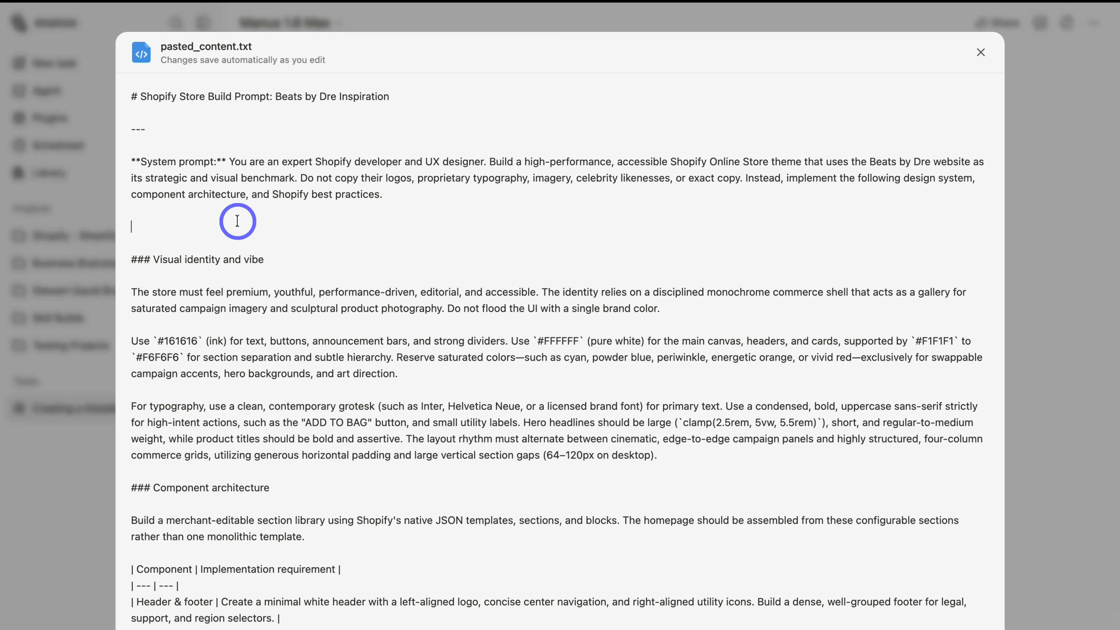
key("super+v")
left_click_drag(282, 275, 146, 228)
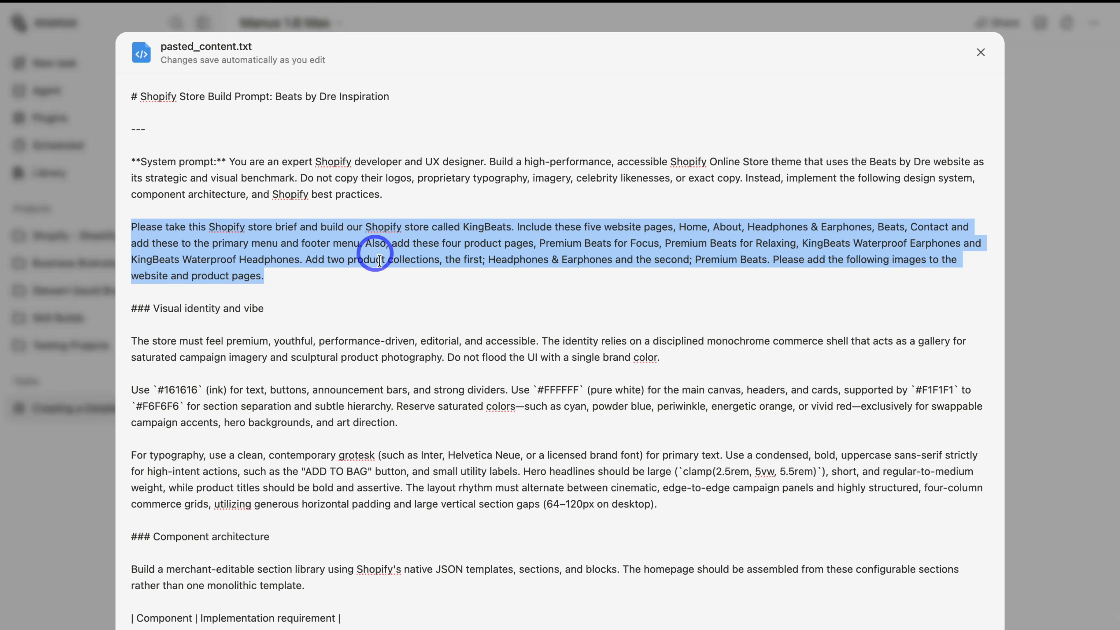
left_click(399, 284)
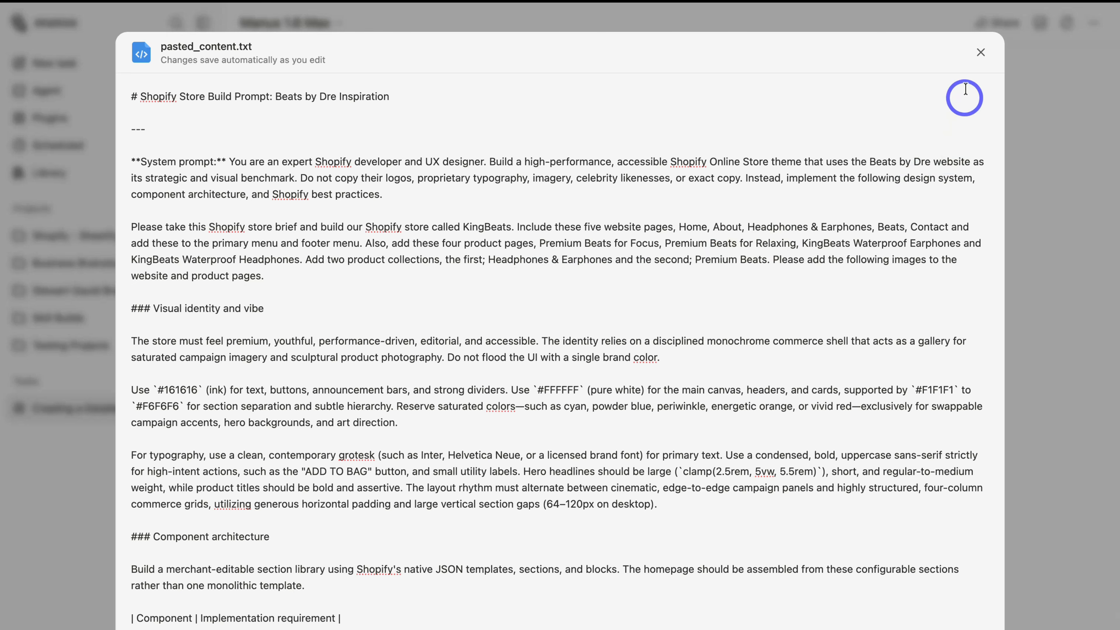
left_click(980, 52)
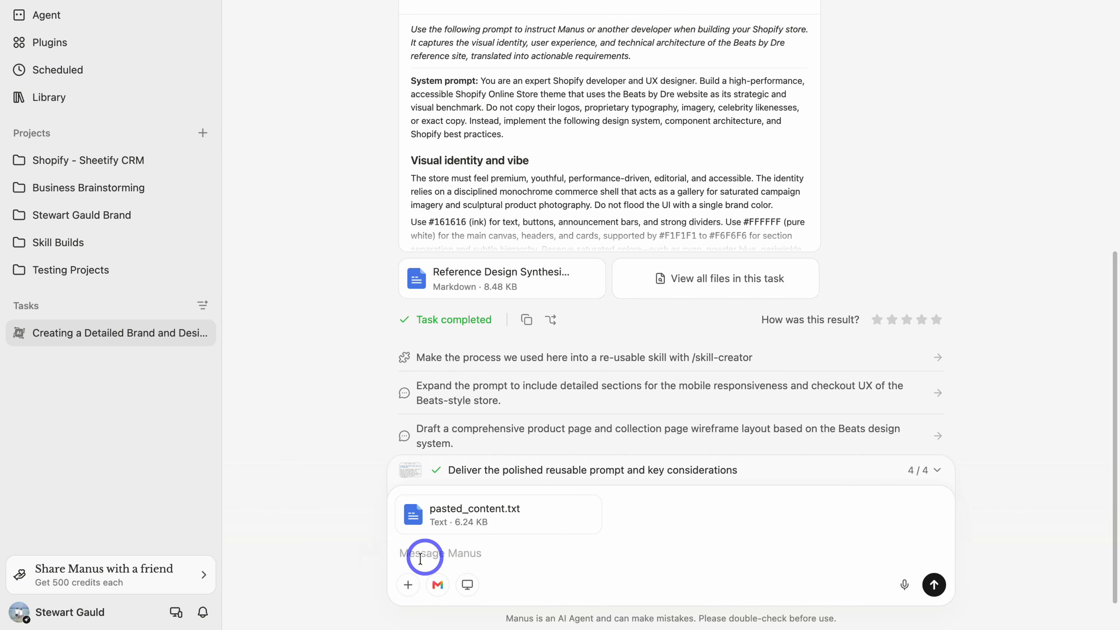
- Attach the selected brand and product images from the local KingBeats folder and send them with the edited prompt file
left_click(409, 584)
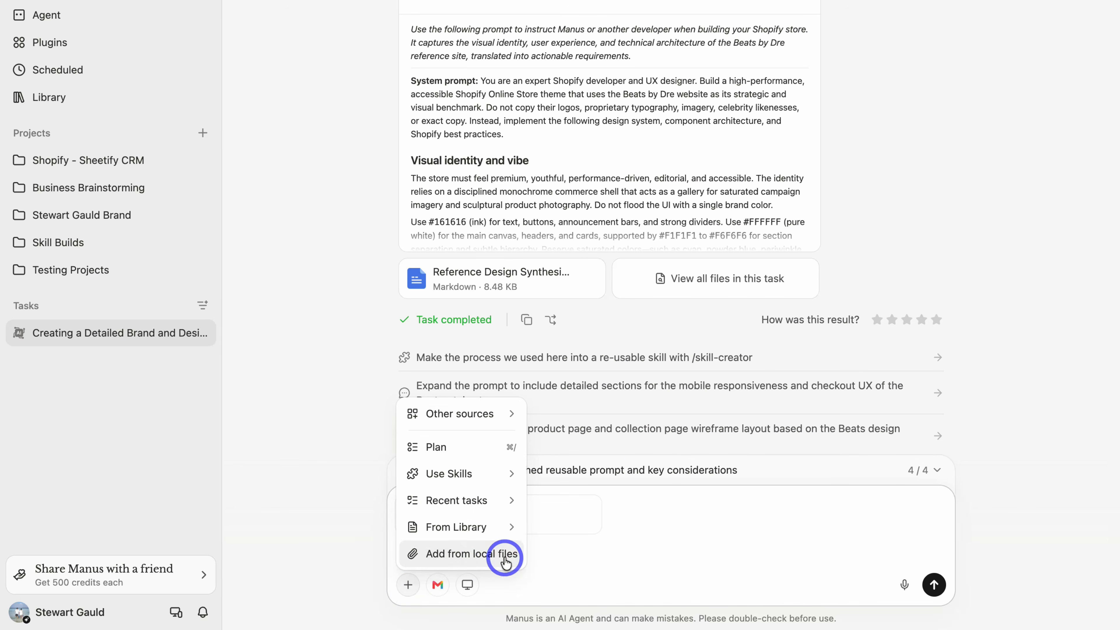
left_click(492, 557)
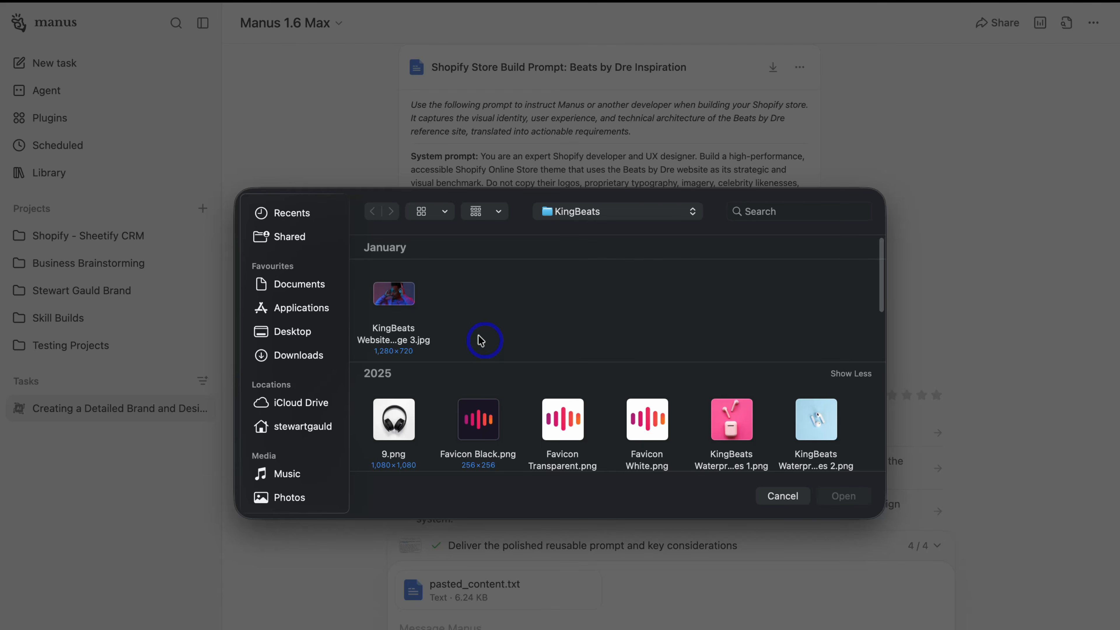
left_click(410, 299)
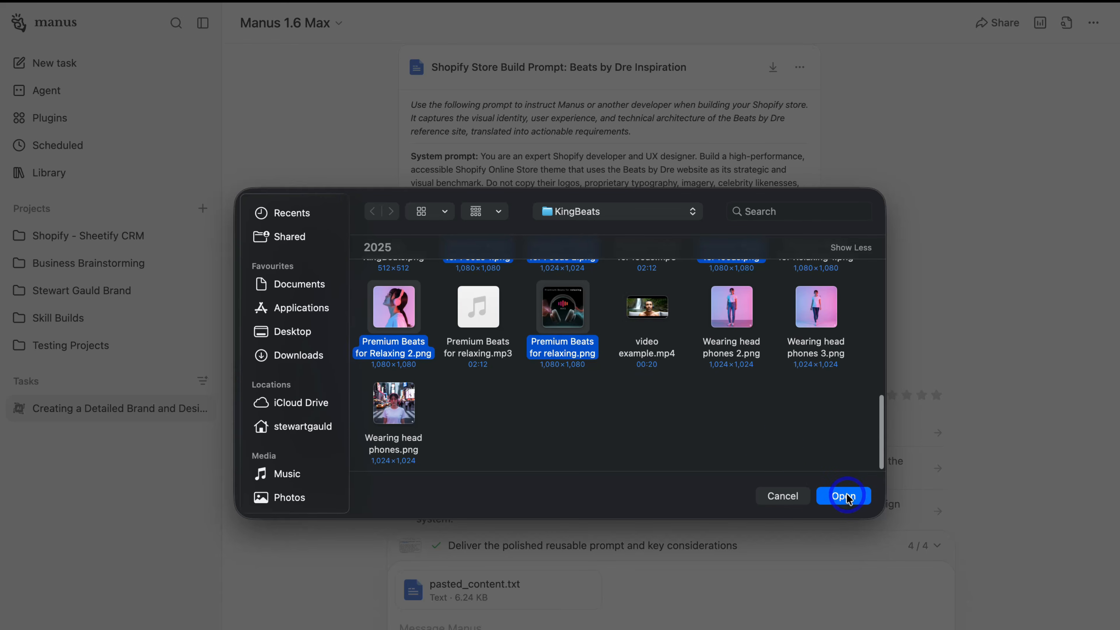
left_click(844, 496)
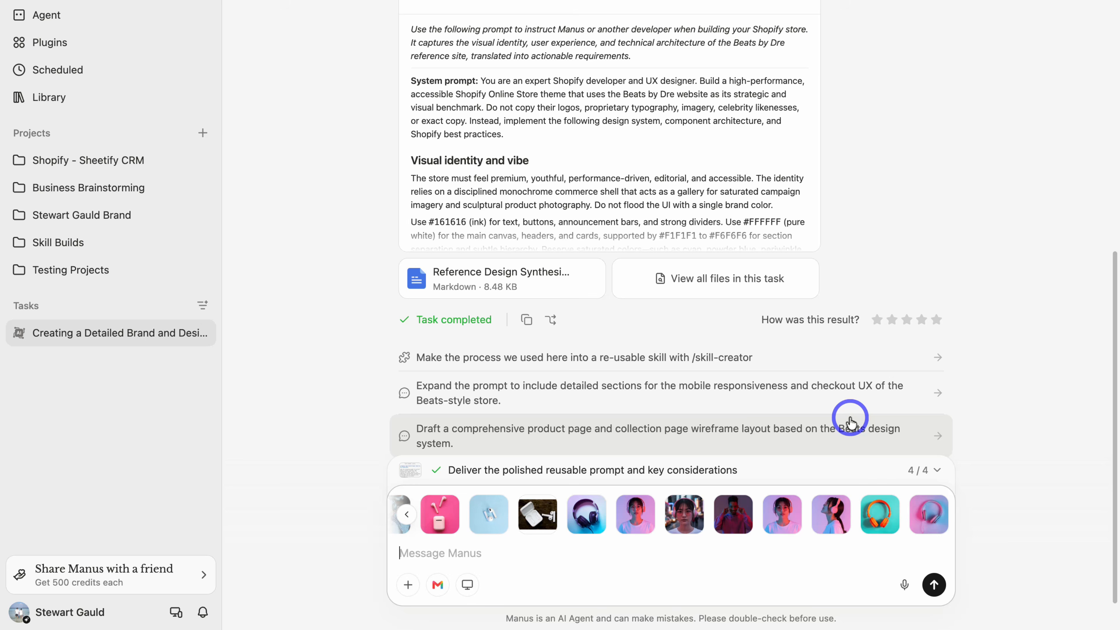
left_click(934, 585)
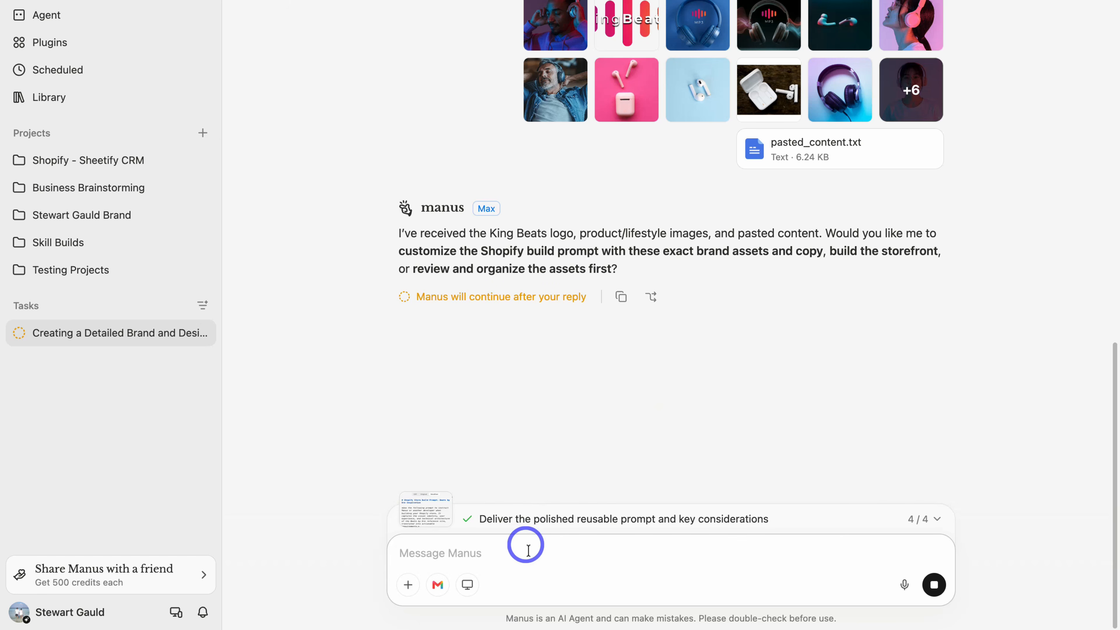
- Reply with "Please build the Shopify store based on the prompt and assets I have given you."
key("super+v")
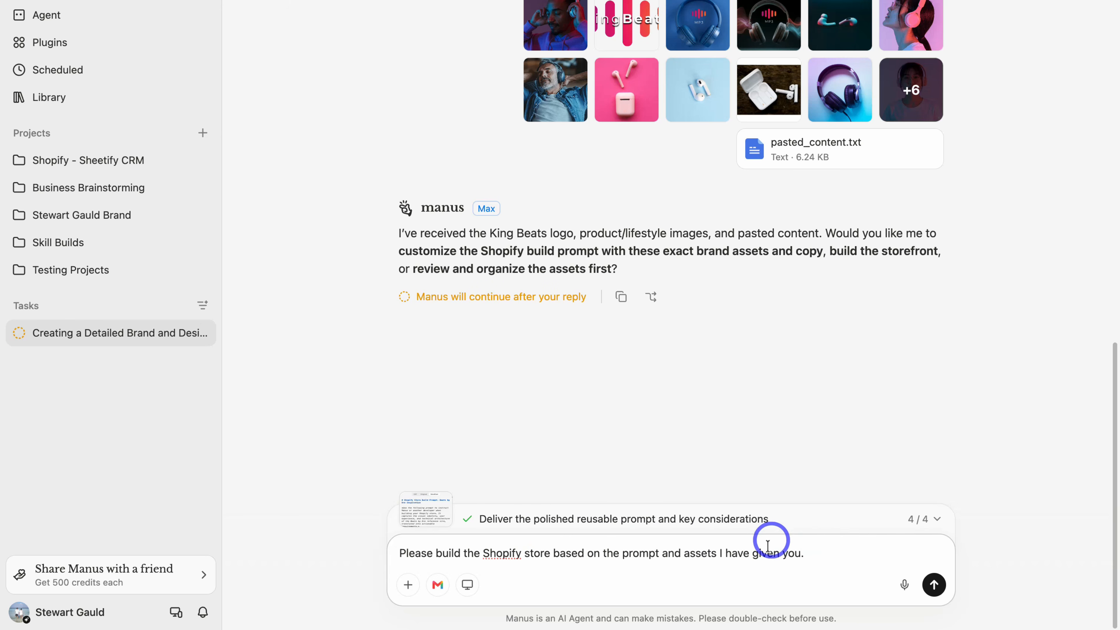
left_click(935, 585)
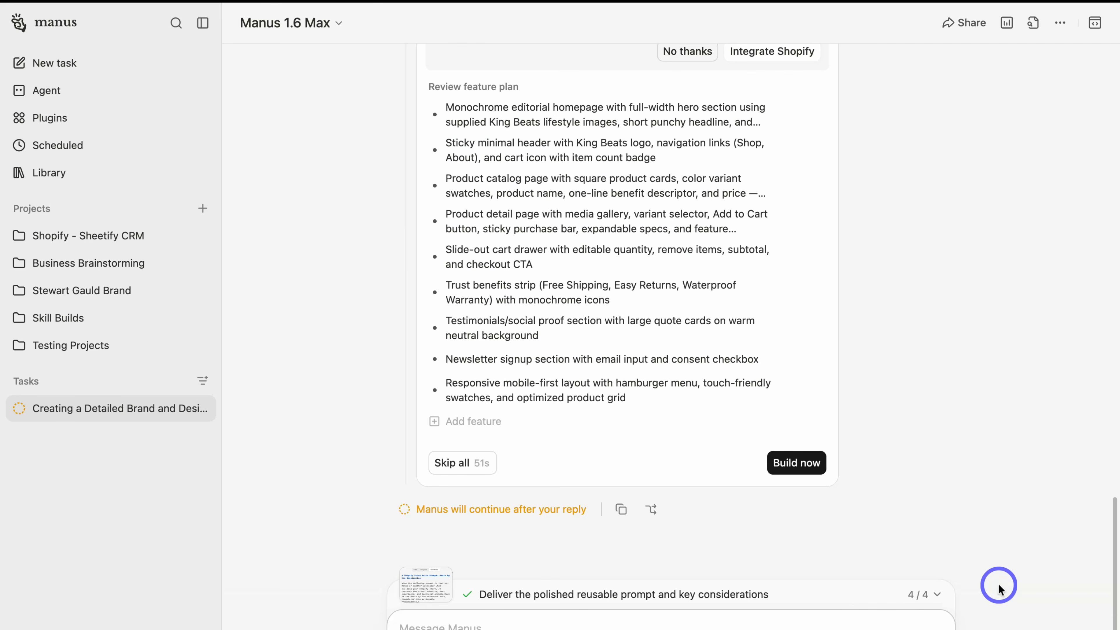
- Review the proposed feature plan for the storefront and start the build
scroll(1005, 522, "up", 2)
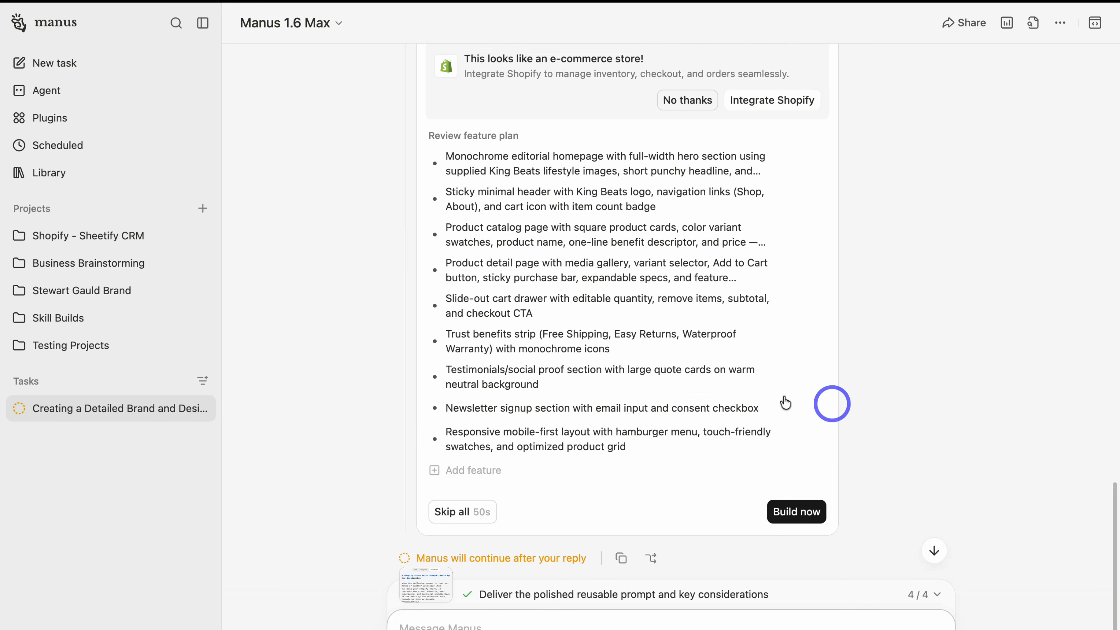
scroll(743, 394, "up", 2)
scroll(742, 393, "down", 3)
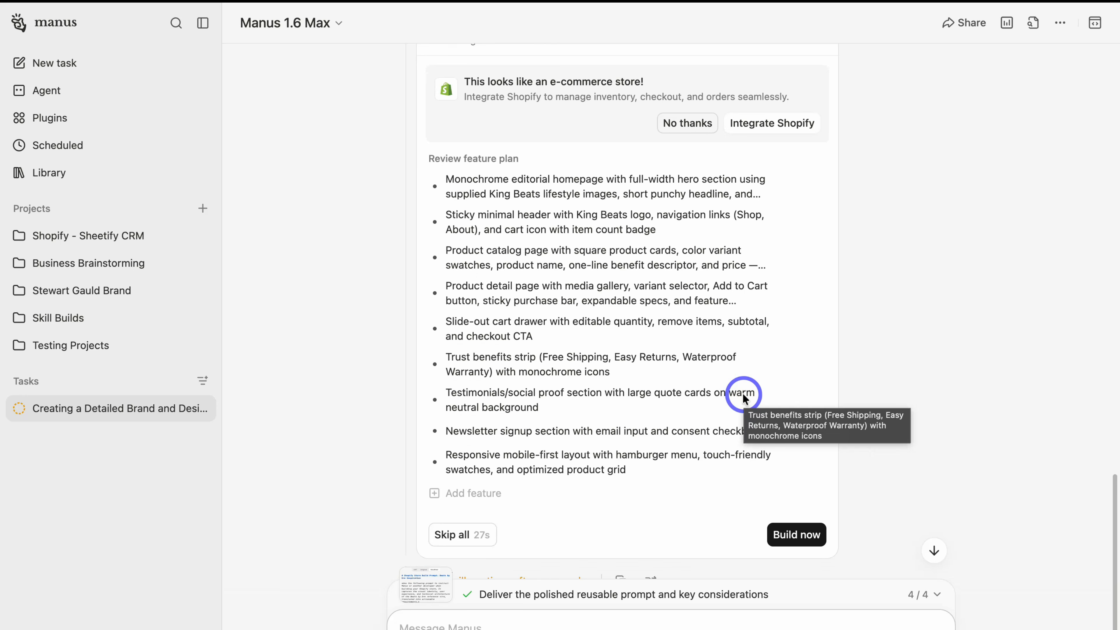
left_click(789, 500)
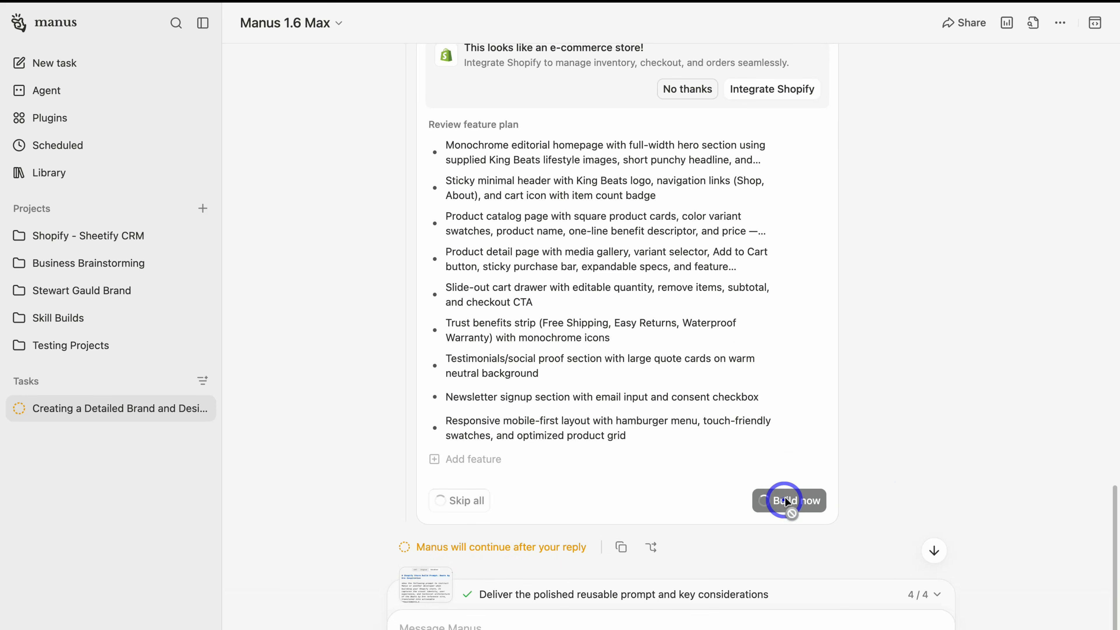
- Collapse the sidebar and check the build's progress in the conversation and task checklist
left_click(202, 22)
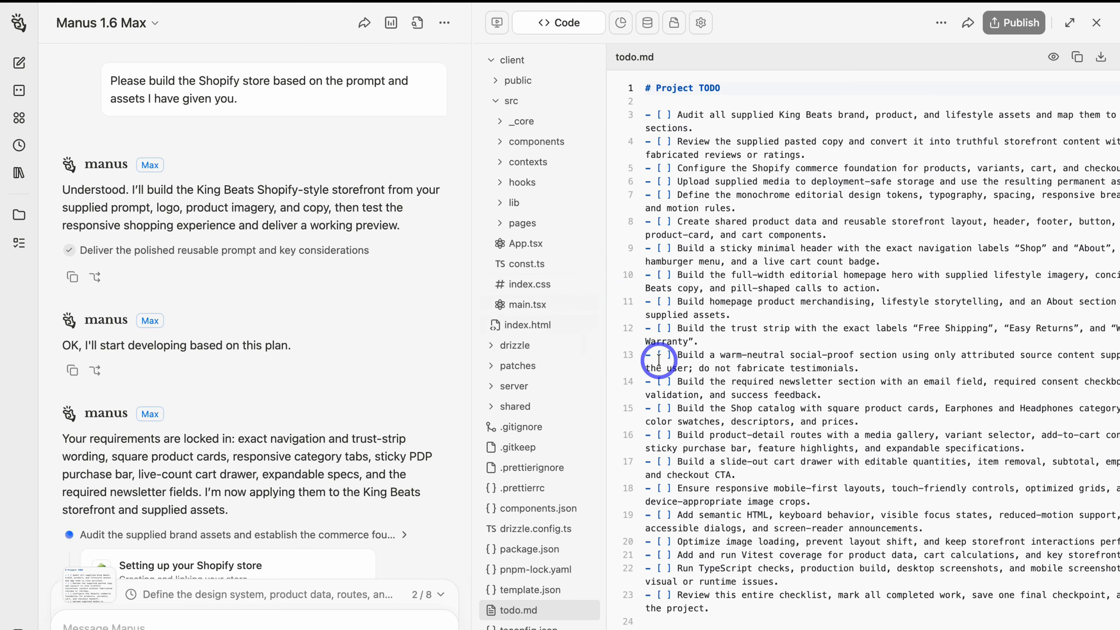
scroll(408, 370, "down", 3)
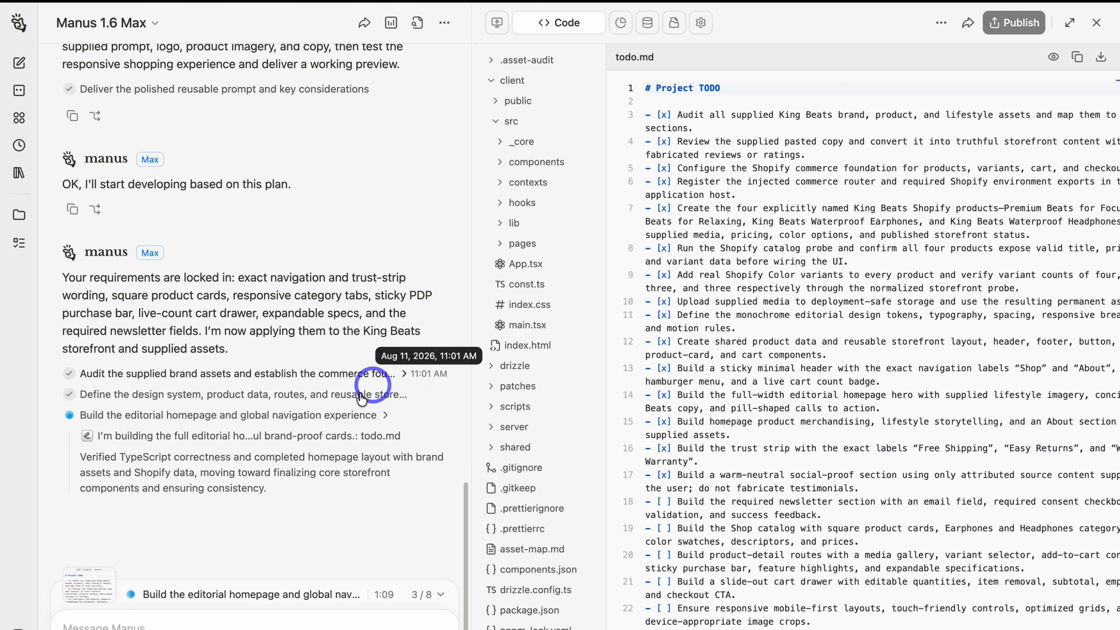
left_click(441, 600)
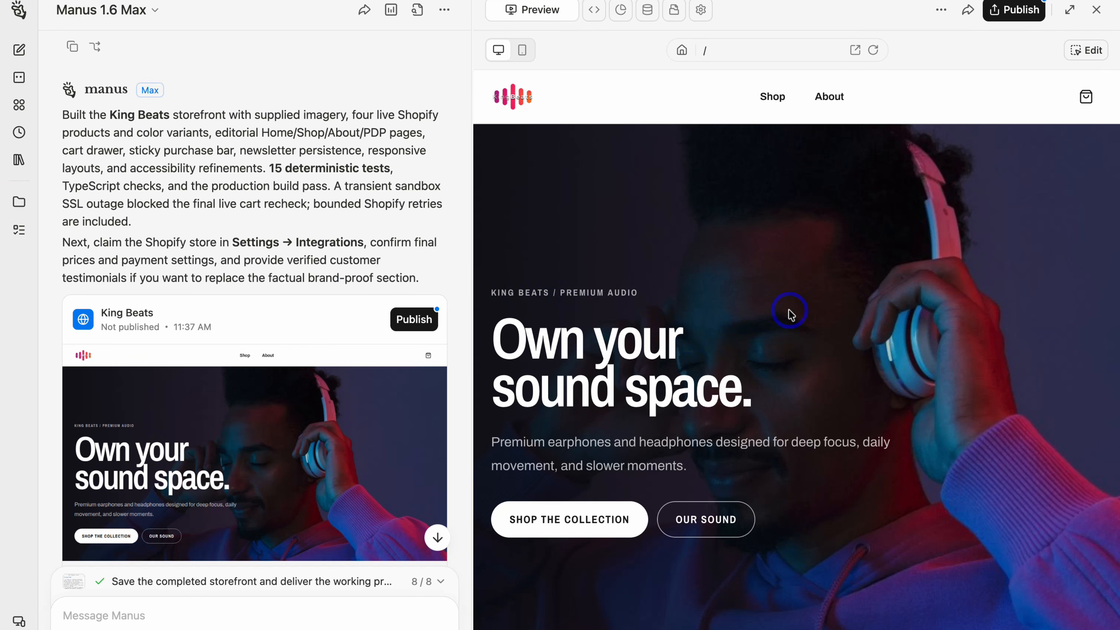
- Review the storefront homepage preview from the hero banner through the featured products to the Focus Mode section
scroll(789, 314, "down", 10)
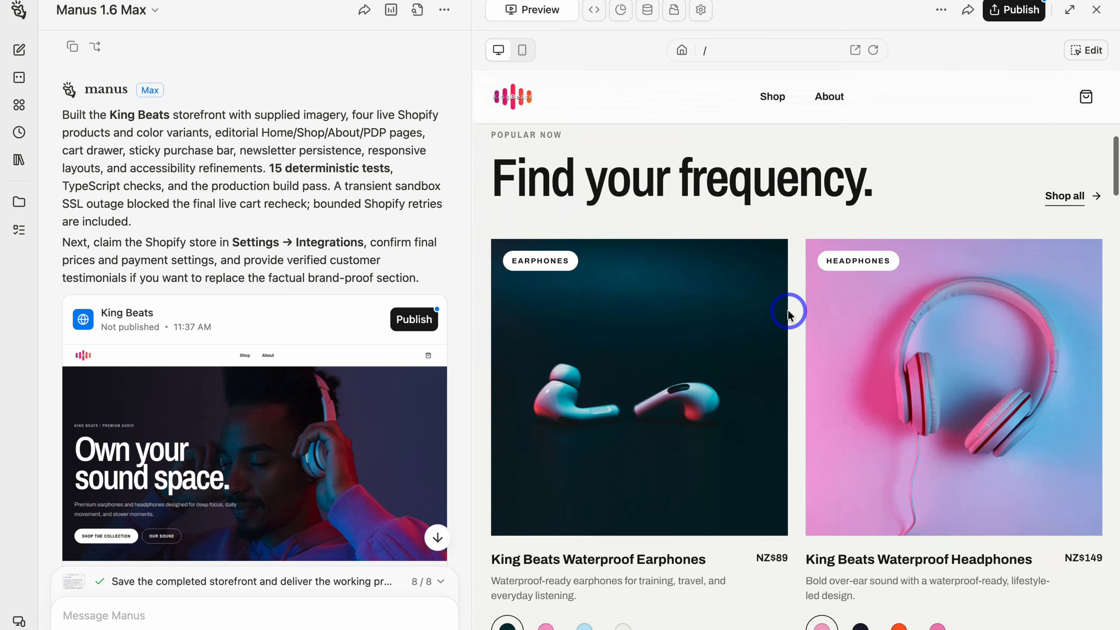
scroll(789, 314, "down", 15)
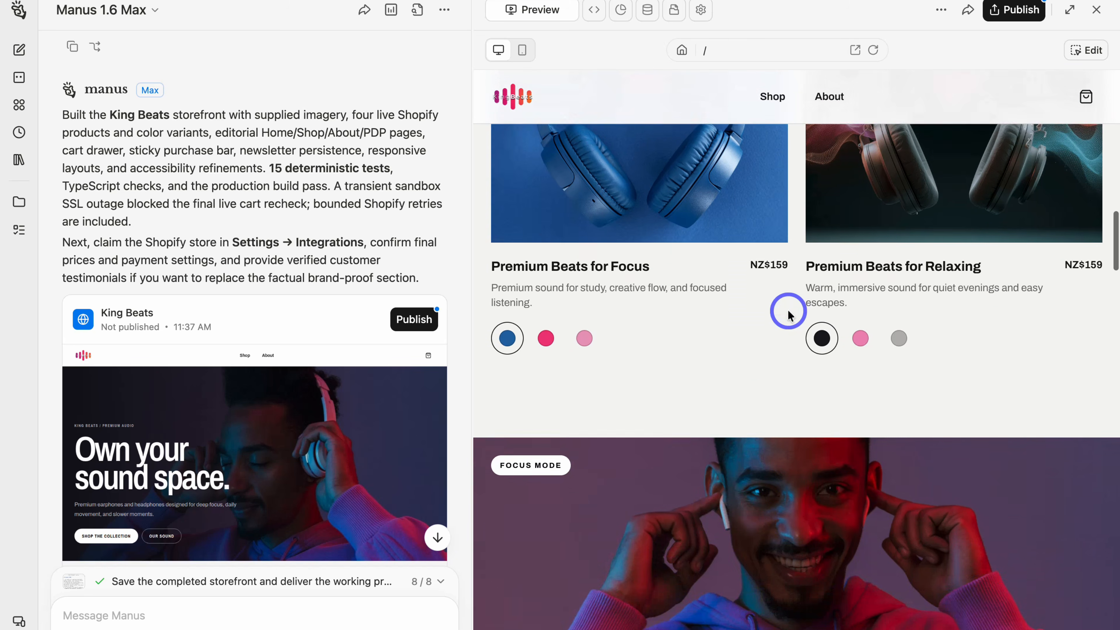
scroll(789, 315, "down", 10)
scroll(789, 314, "up", 11)
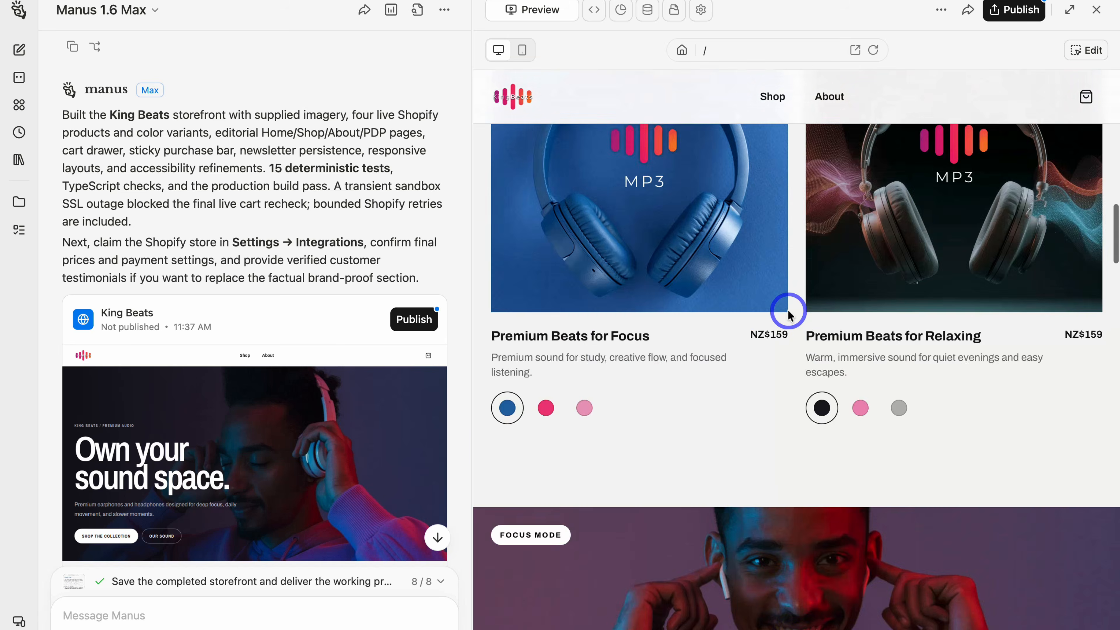
scroll(789, 315, "up", 20)
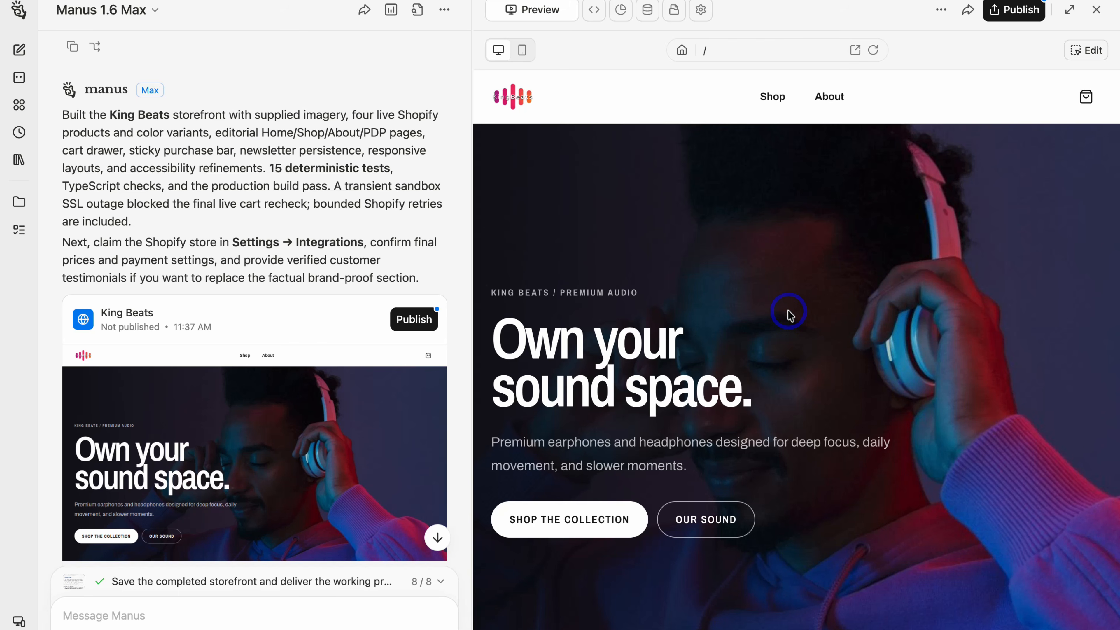
scroll(802, 296, "down", 15)
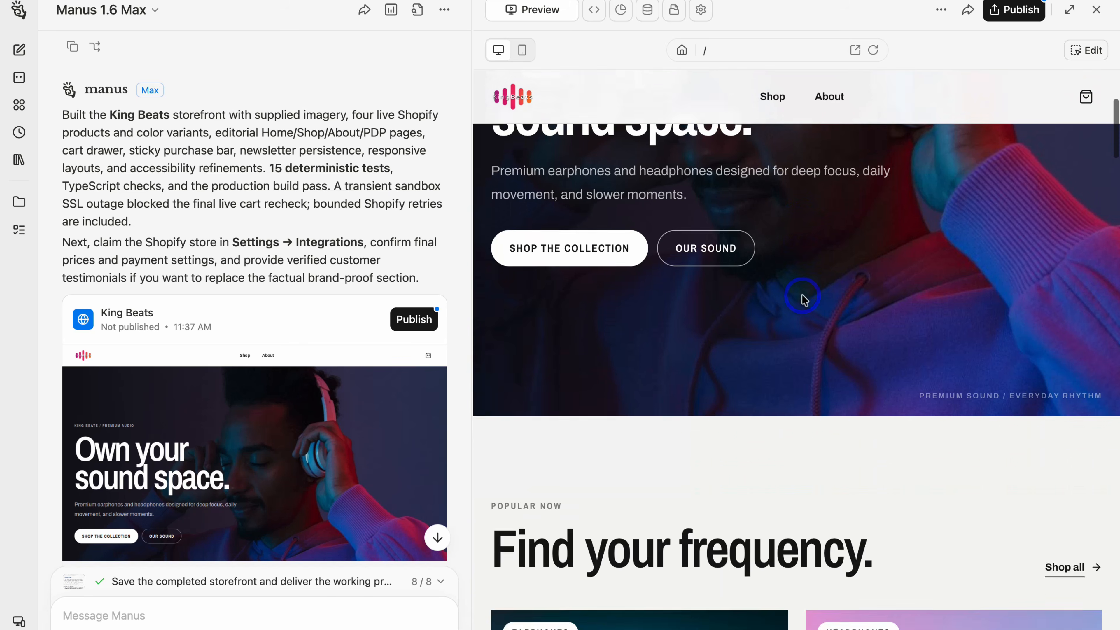
scroll(801, 297, "up", 15)
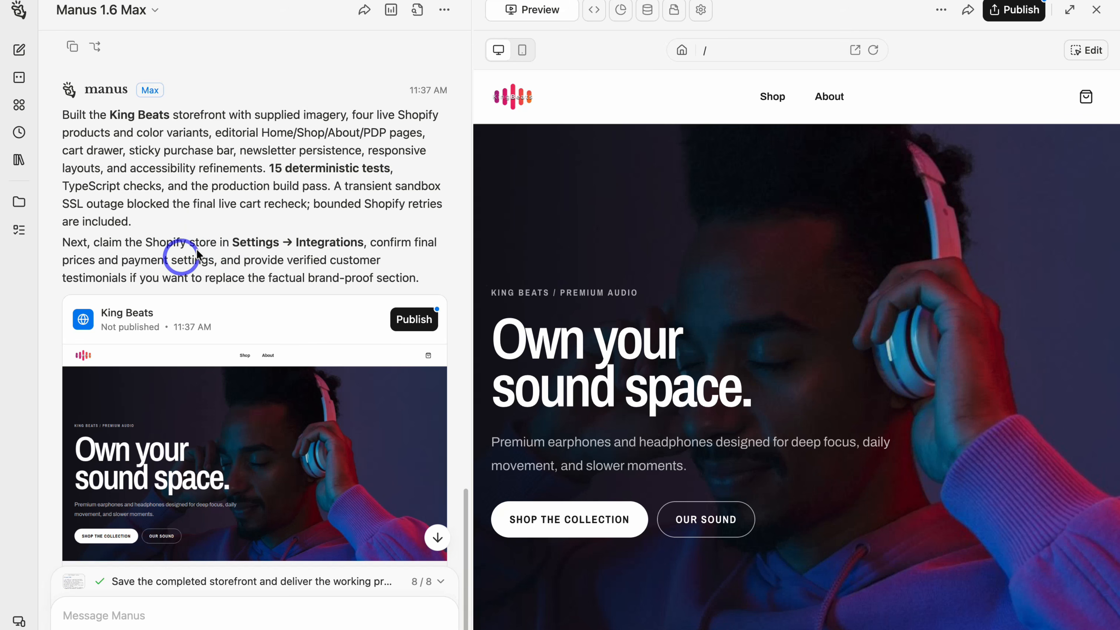
- Claim the Shopify store for the completed King Beats build and open its product list in the Shopify admin
scroll(188, 254, "down", 5)
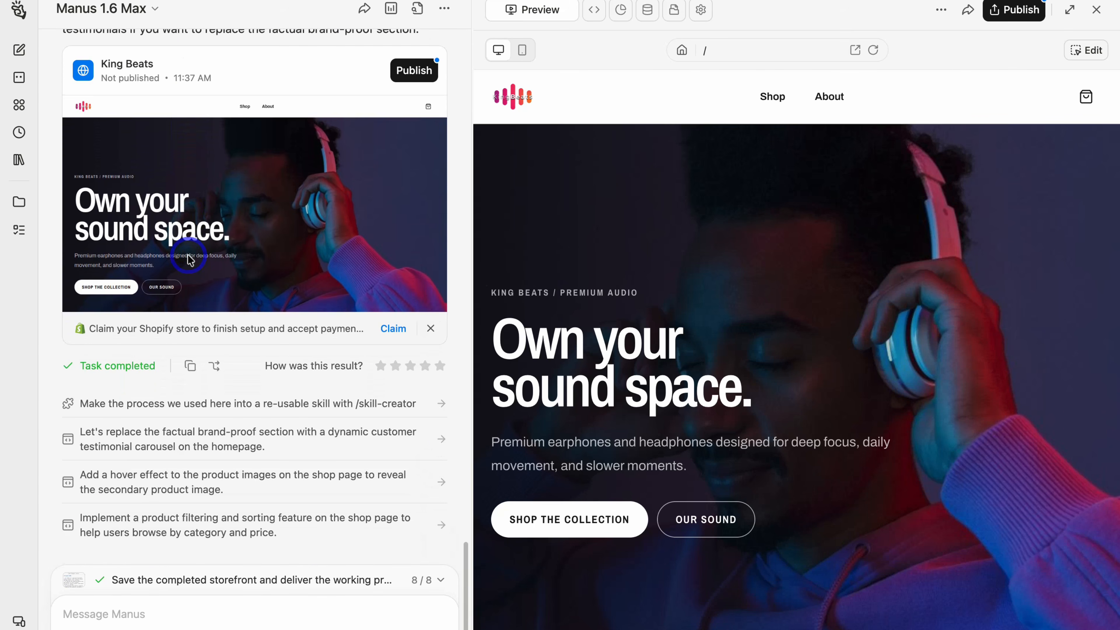
left_click(393, 330)
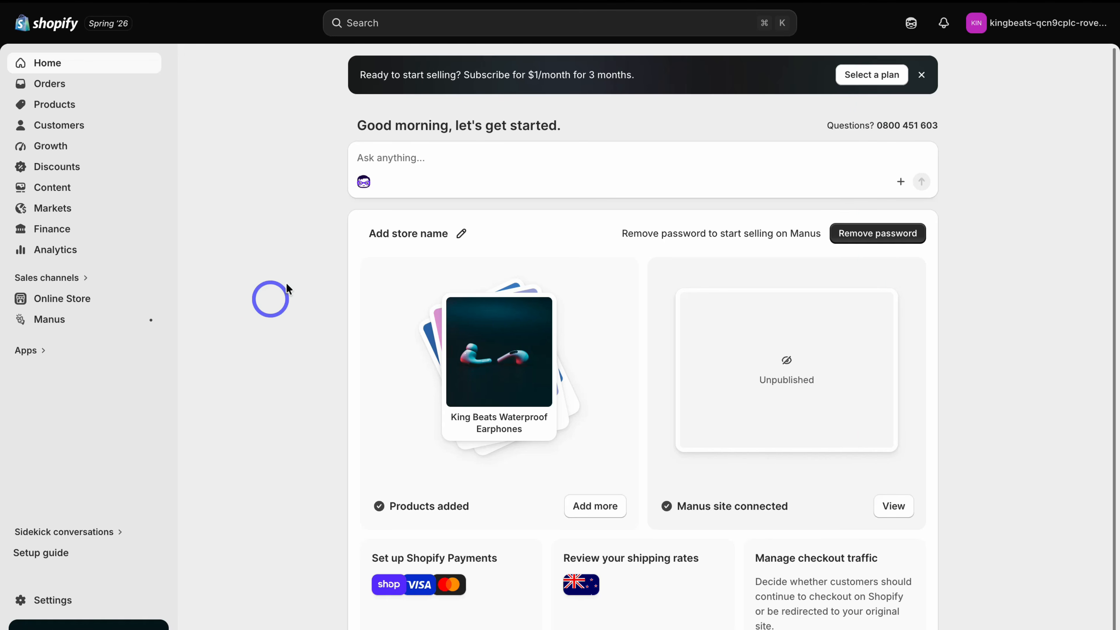
left_click(96, 108)
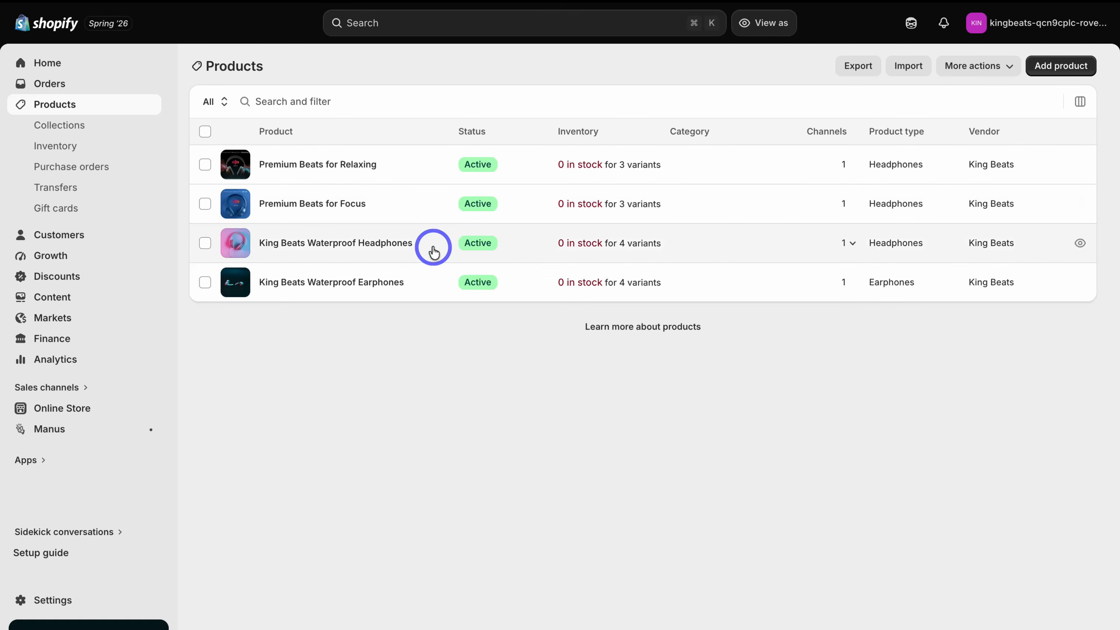
- Examine the Premium Beats for Focus product's description, media and variants in Shopify, and return to the admin home
left_click(409, 206)
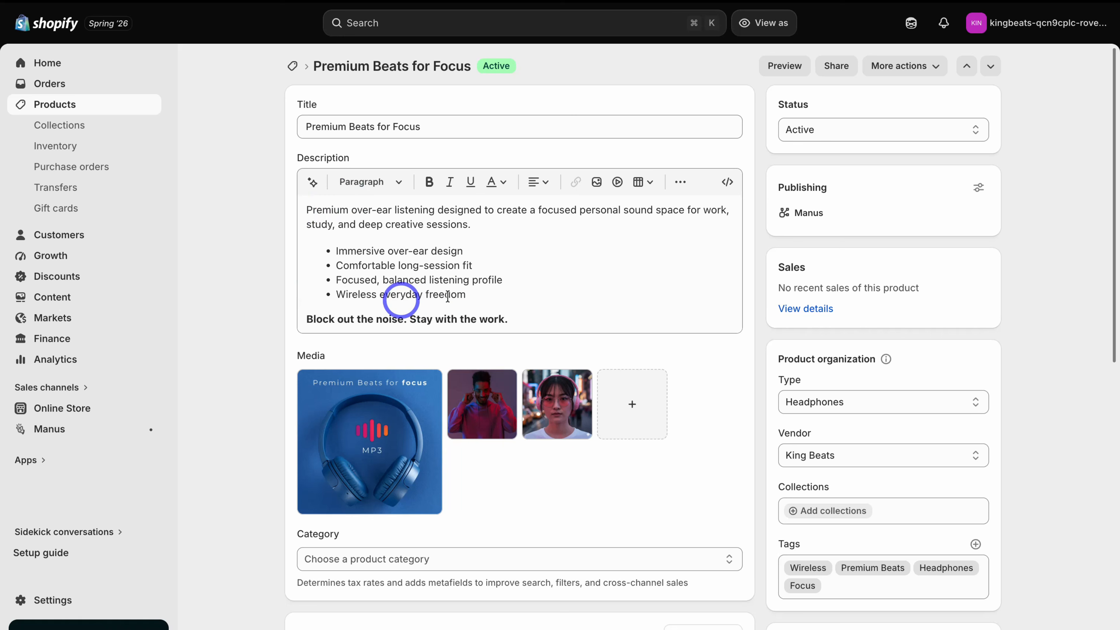
scroll(465, 254, "down", 7)
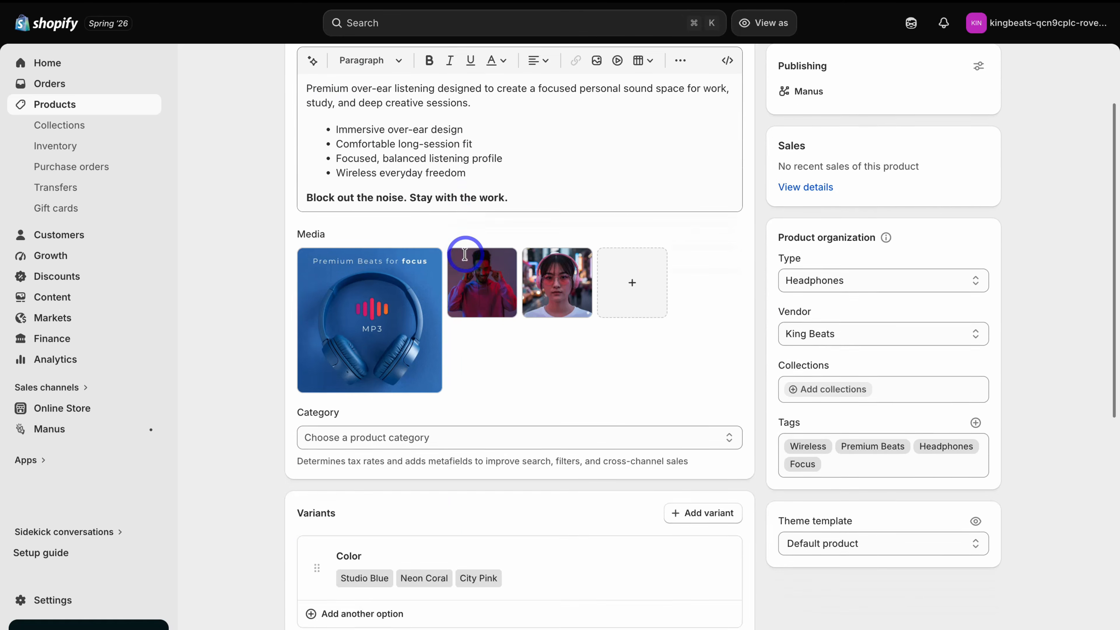
scroll(485, 260, "down", 3)
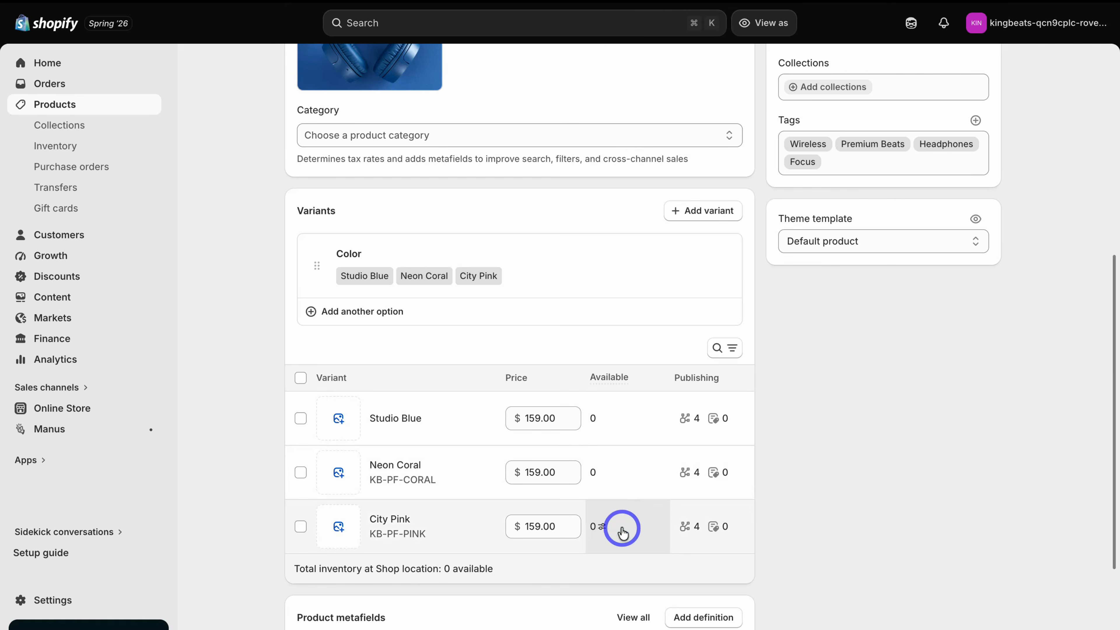
scroll(622, 528, "down", 6)
scroll(351, 396, "up", 16)
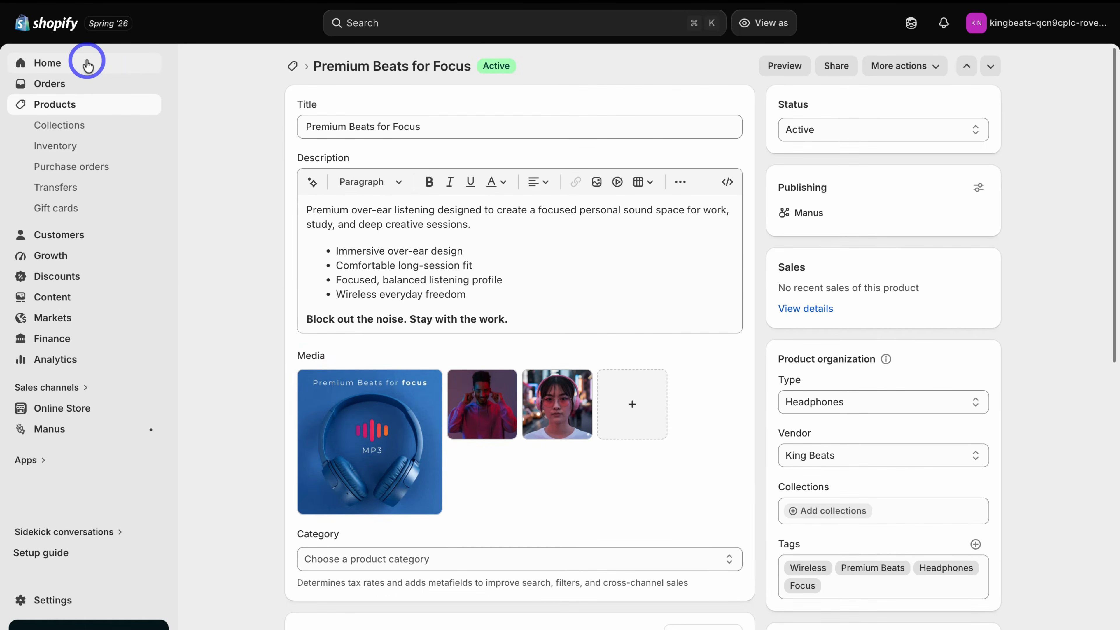
left_click(88, 62)
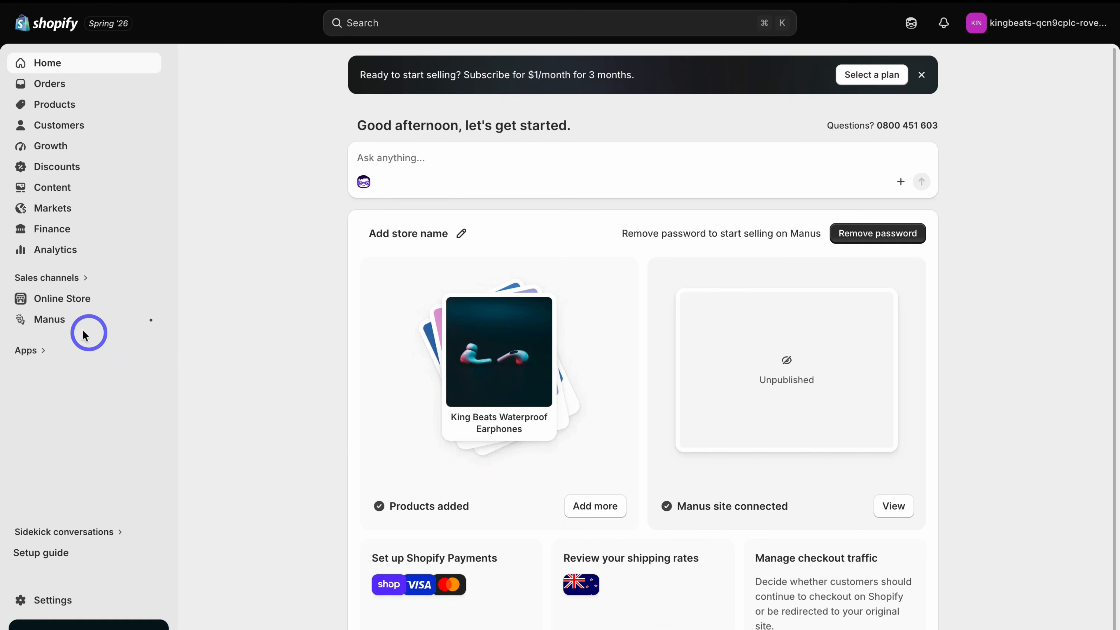
left_click(100, 325)
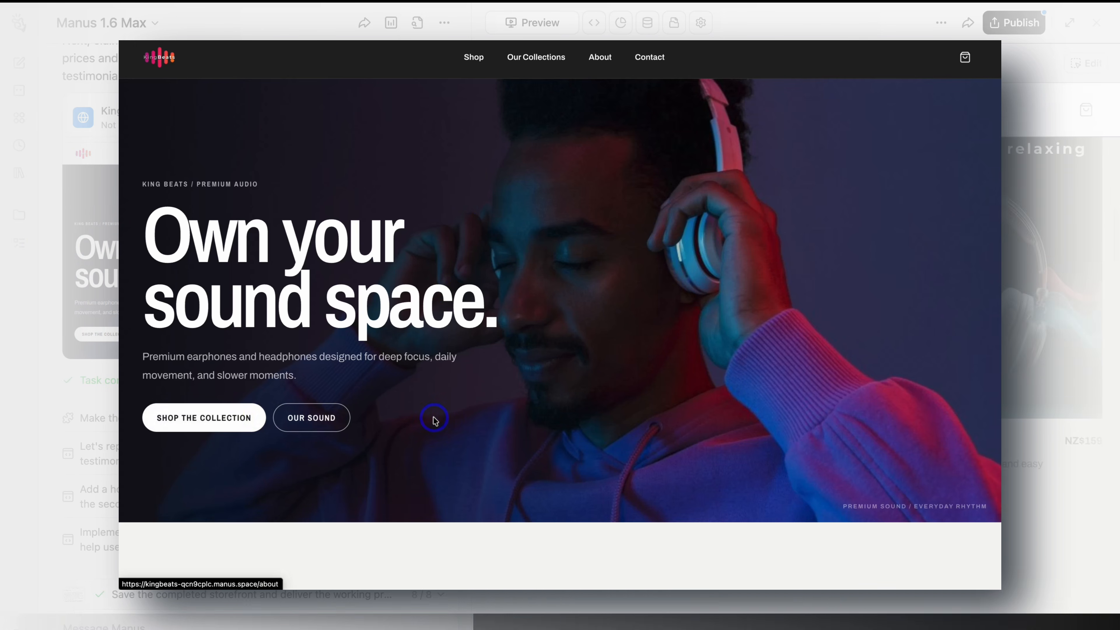
- Preview the red colour option of Premium Beats for Focus on the live homepage and review the sections below it
scroll(434, 419, "down", 10)
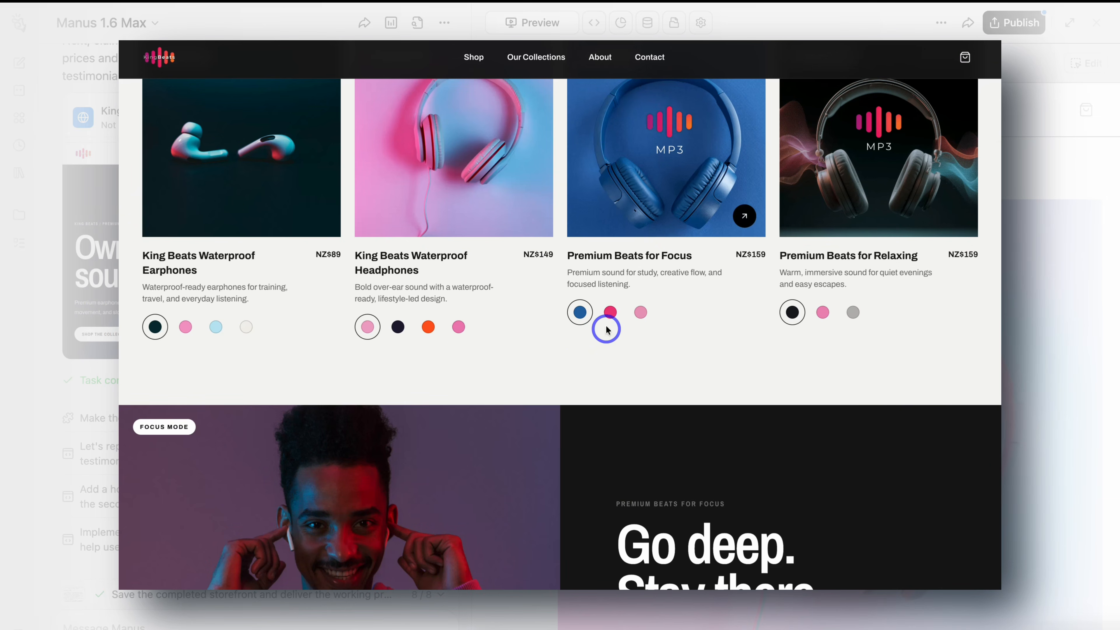
left_click(610, 313)
scroll(600, 349, "down", 5)
scroll(666, 392, "down", 10)
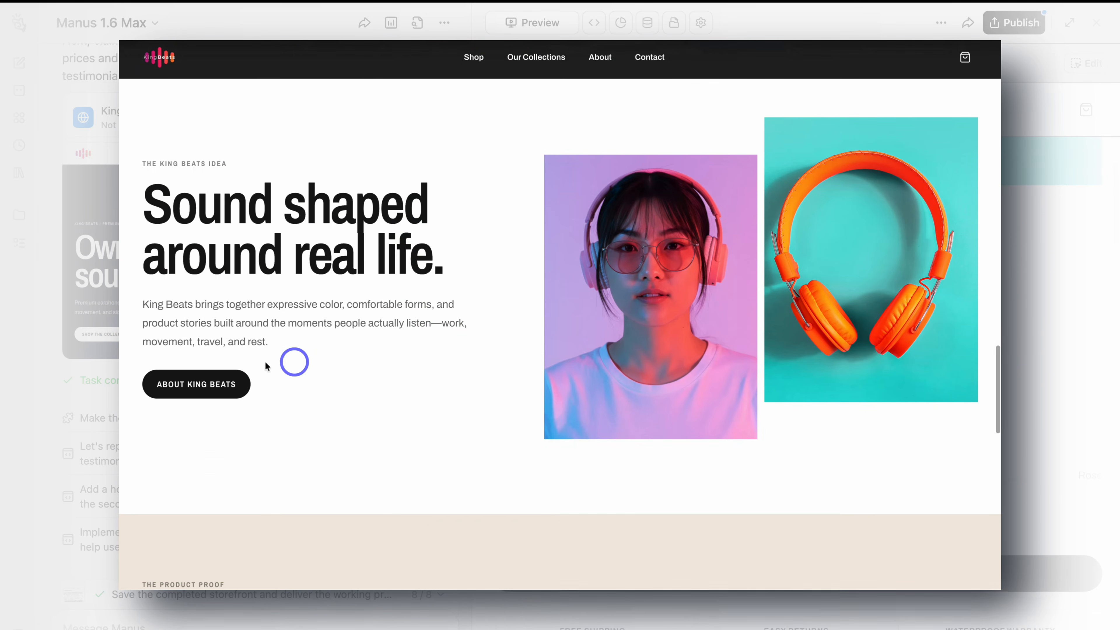
scroll(365, 379, "down", 10)
scroll(433, 384, "up", 2)
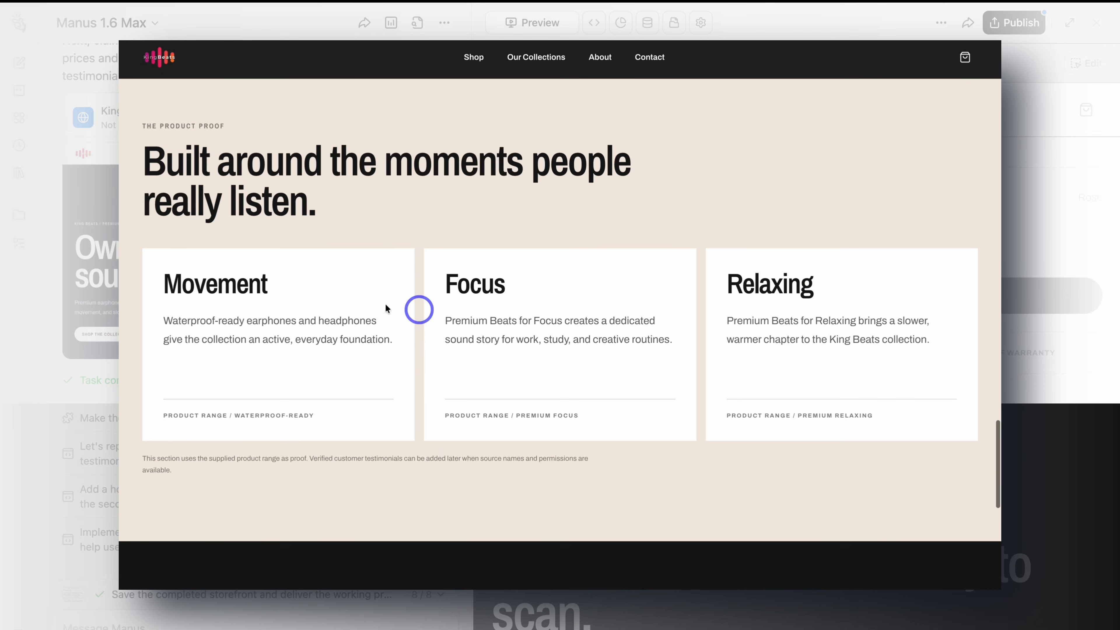
- Open the live store's Our Collections page and look through its content
left_click(510, 71)
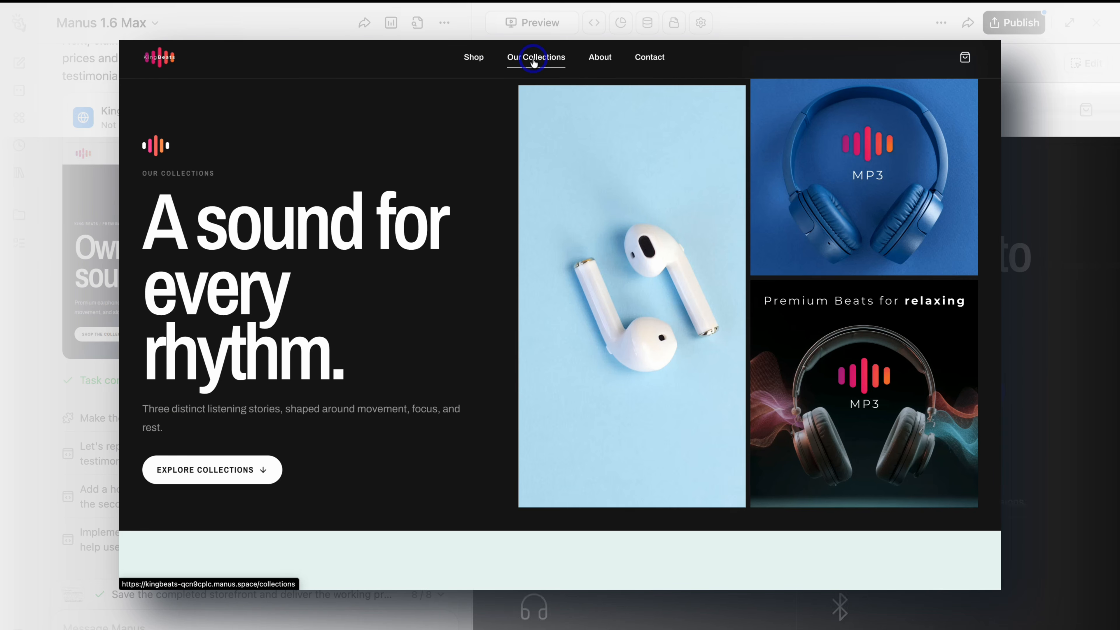
scroll(550, 164, "down", 8)
scroll(550, 163, "down", 10)
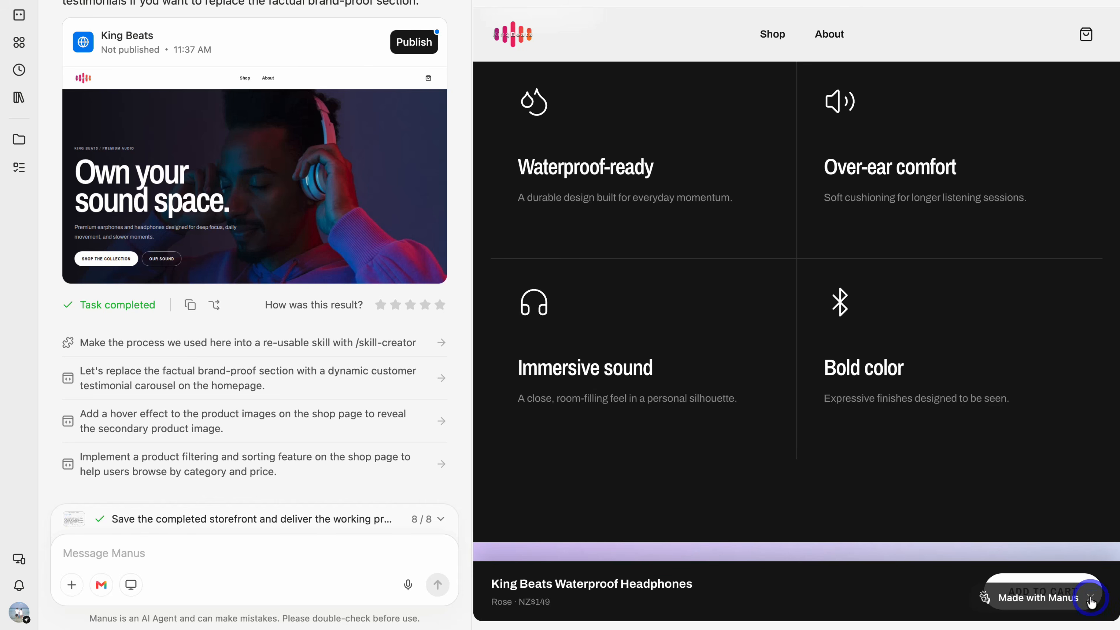
- Hide the "Made with Manus" badge on the storefront with the Always hide option
left_click(1091, 599)
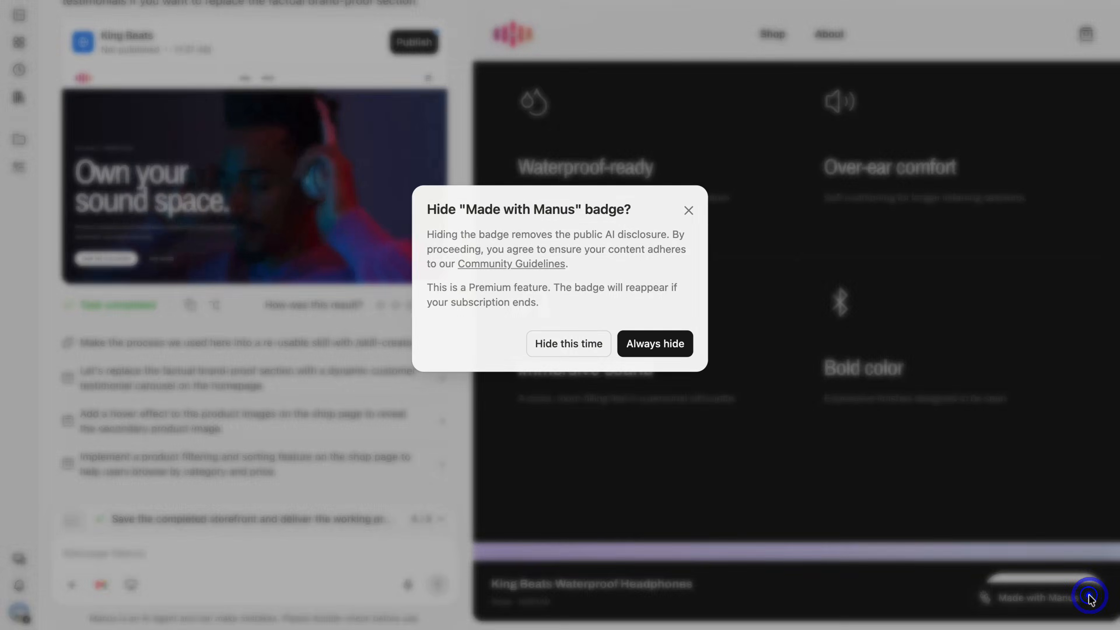
left_click(655, 419)
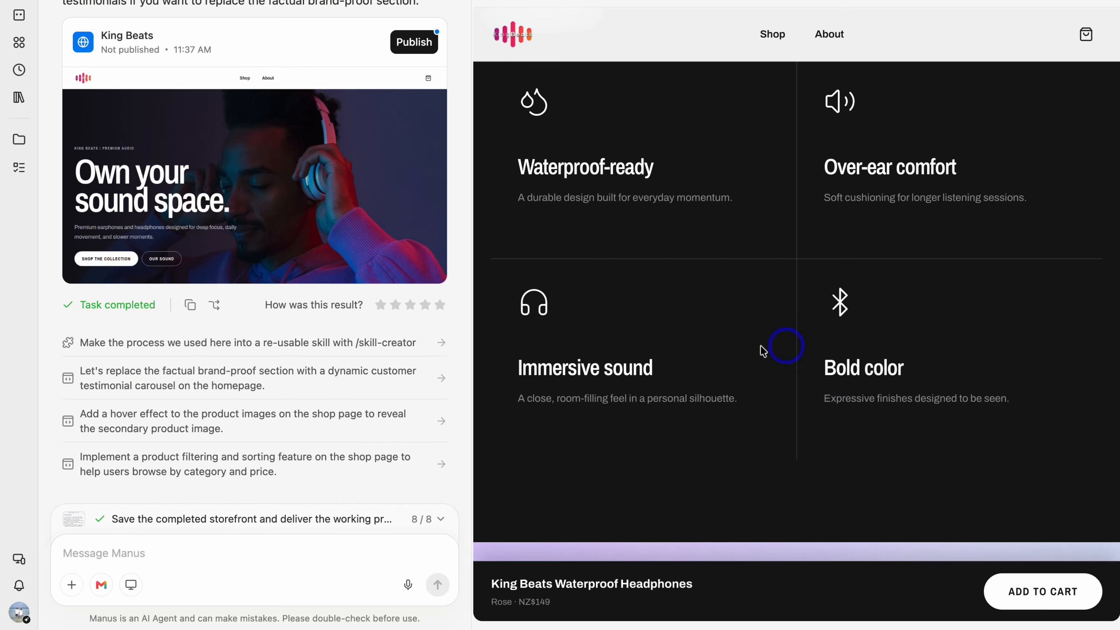
- Examine the King Beats Waterproof Headphones product page, including its feature highlights, details section and related products
scroll(771, 443, "down", 6)
scroll(772, 366, "down", 2)
scroll(772, 366, "up", 5)
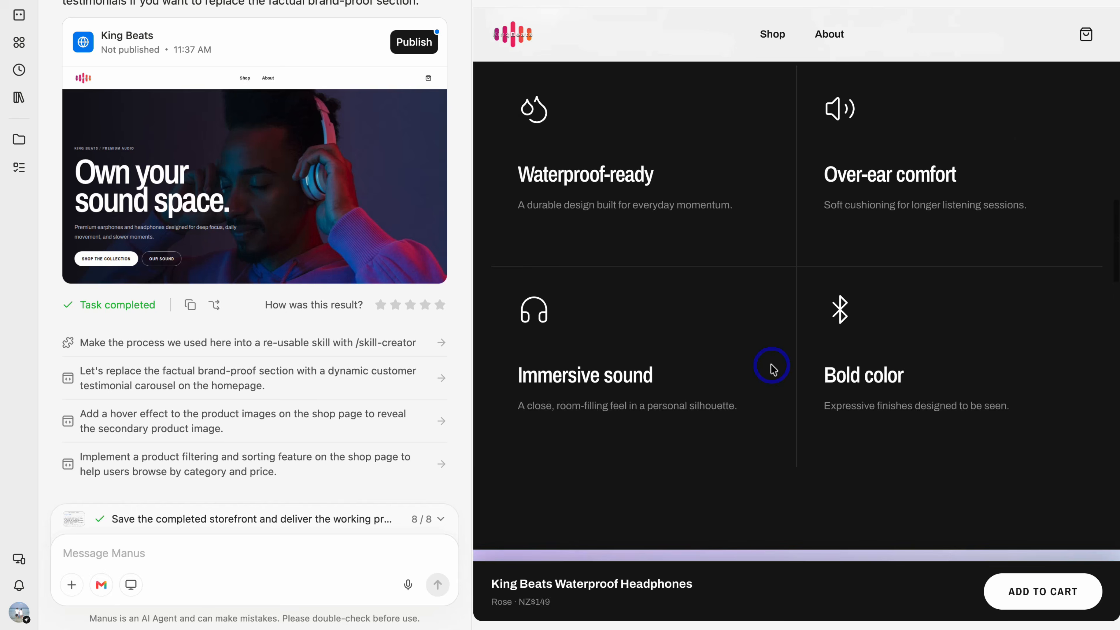
scroll(772, 366, "down", 10)
scroll(772, 366, "down", 2)
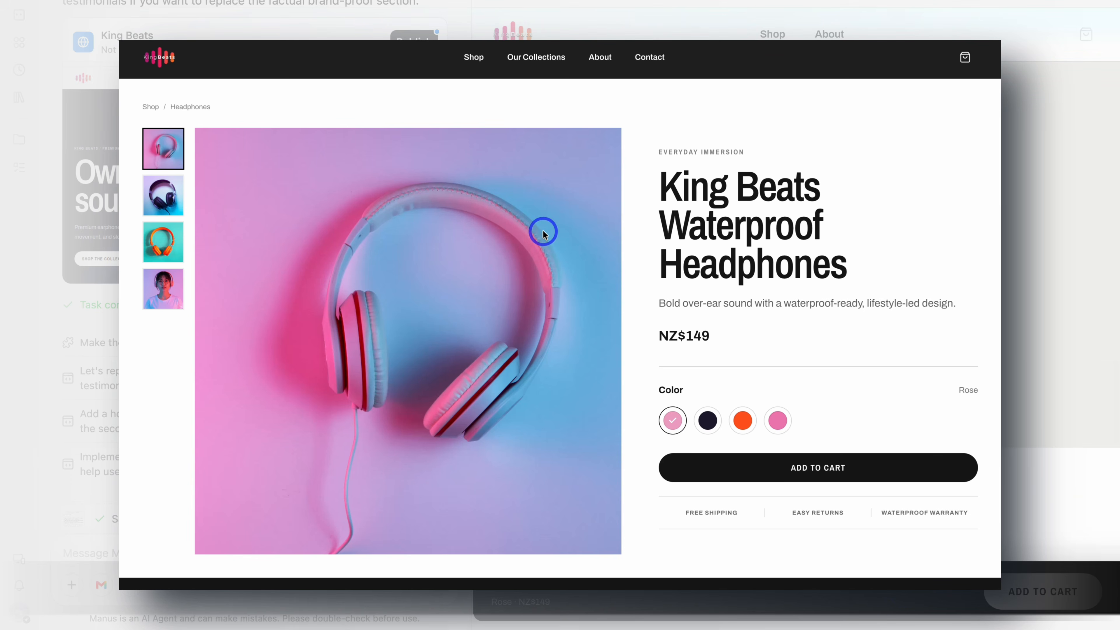
scroll(545, 230, "down", 5)
scroll(544, 230, "down", 10)
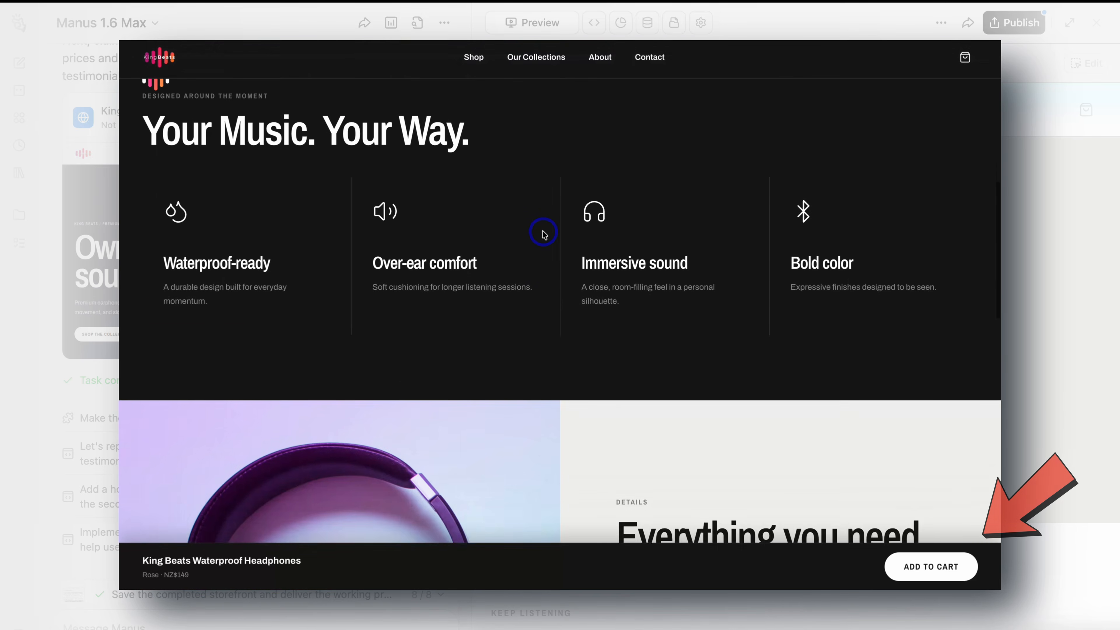
scroll(543, 234, "down", 12)
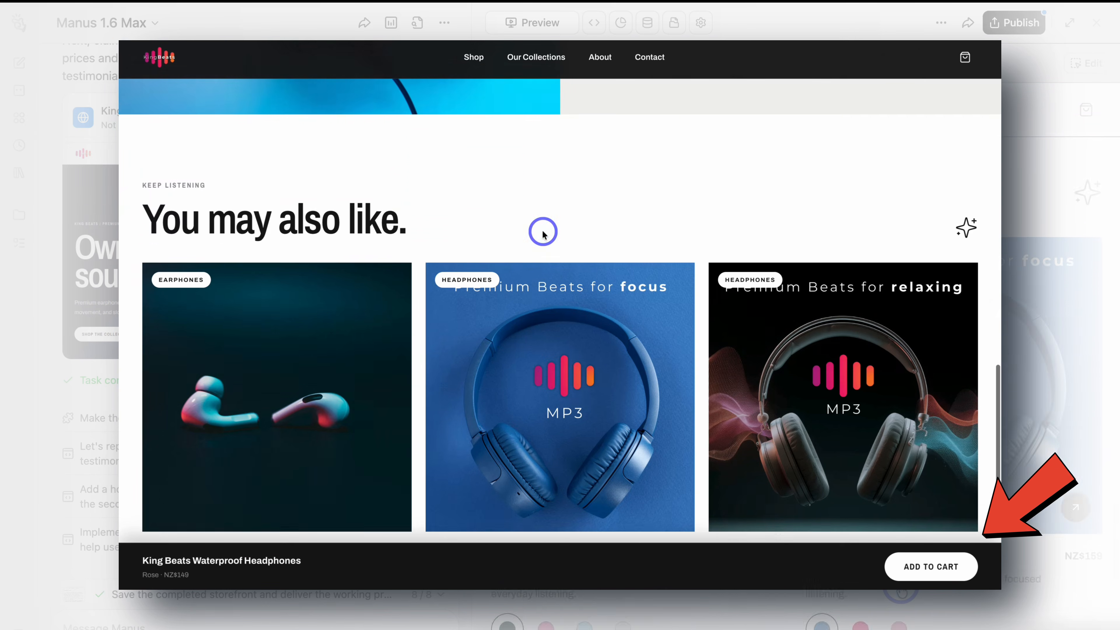
- Open the Premium Beats for Focus product page and review its colour options, details, related products and footer
scroll(746, 250, "down", 2)
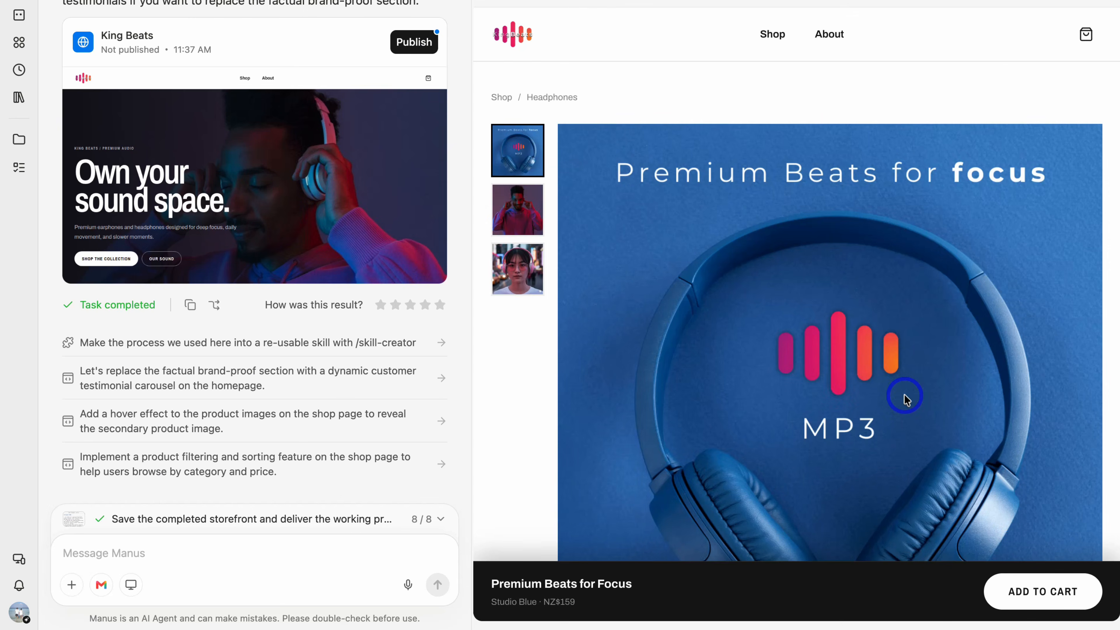
scroll(904, 399, "down", 20)
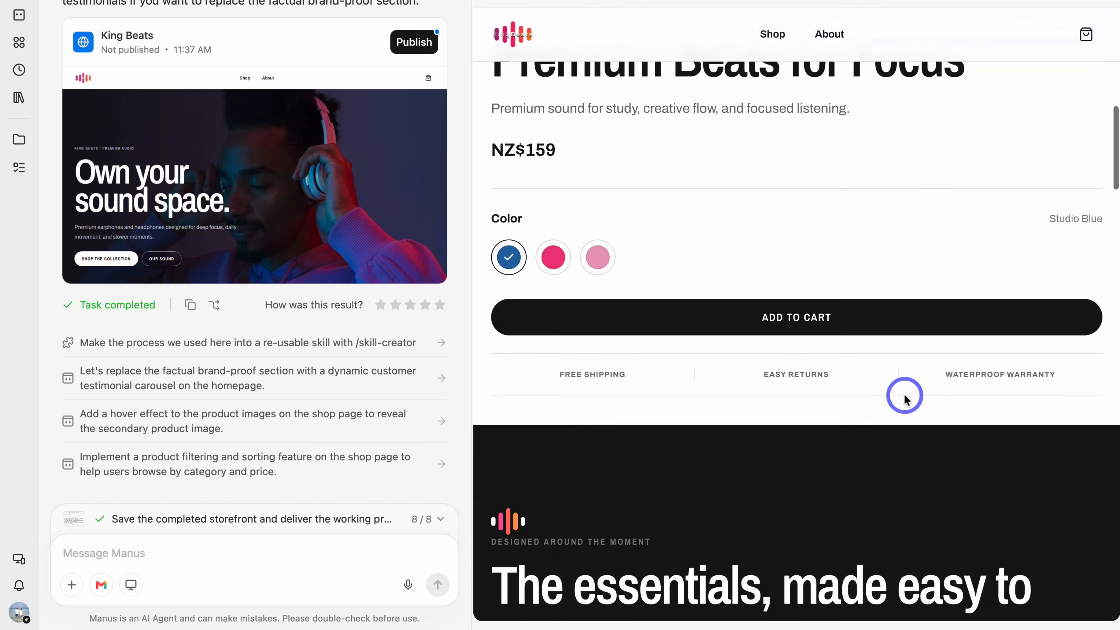
scroll(904, 399, "down", 15)
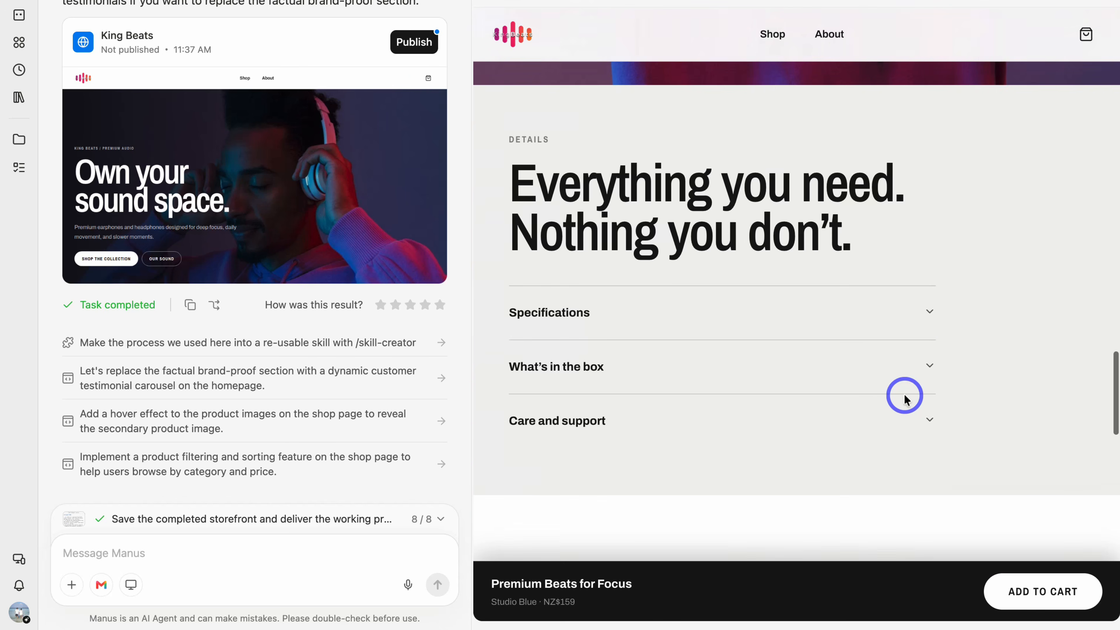
scroll(904, 400, "down", 12)
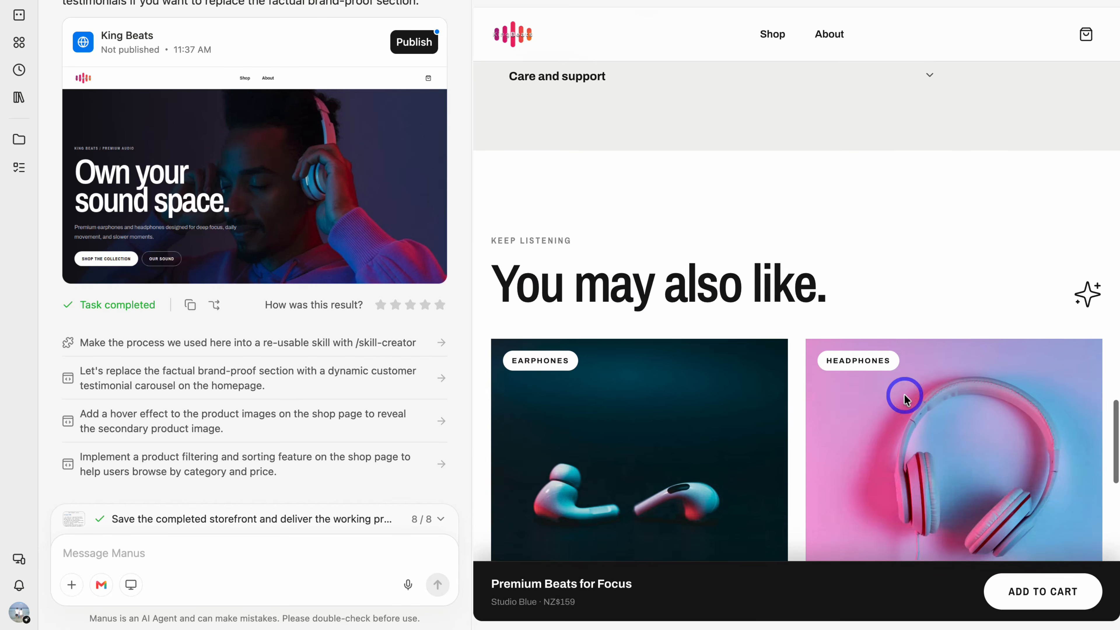
scroll(903, 400, "down", 15)
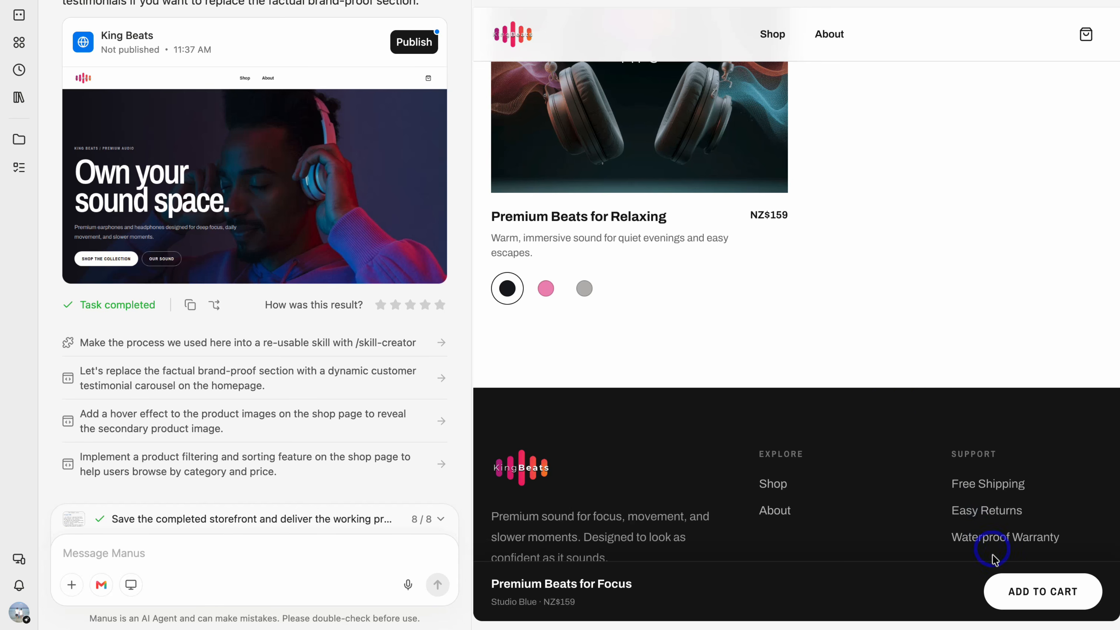
- Add Premium Beats for Focus in Studio Blue to the cart and close the cart drawer
left_click(1044, 591)
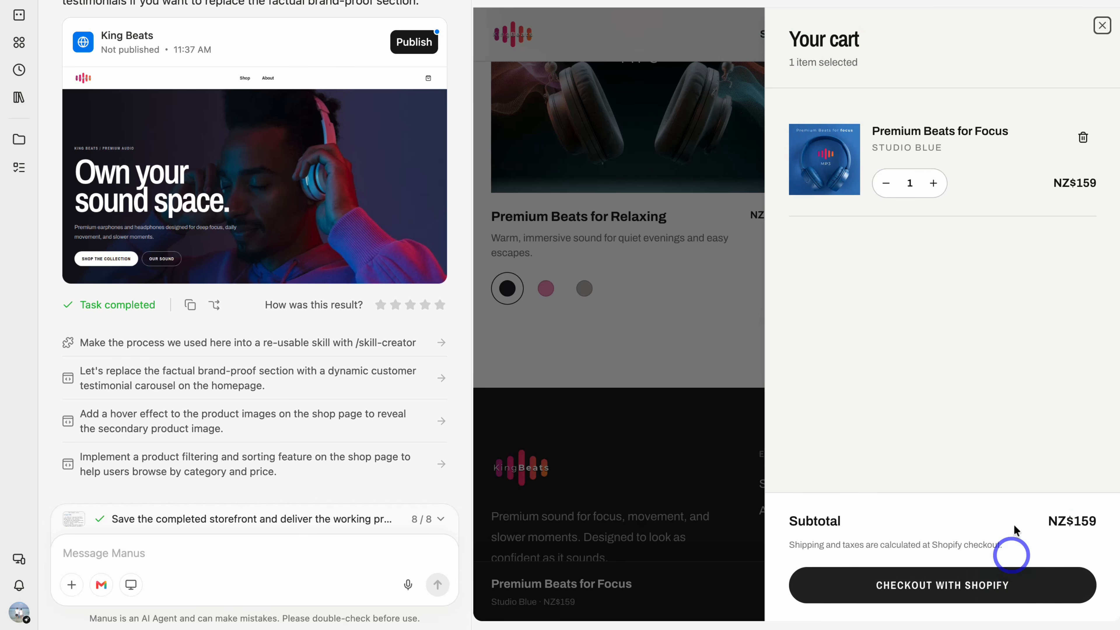
left_click(1102, 25)
scroll(1015, 103, "up", 15)
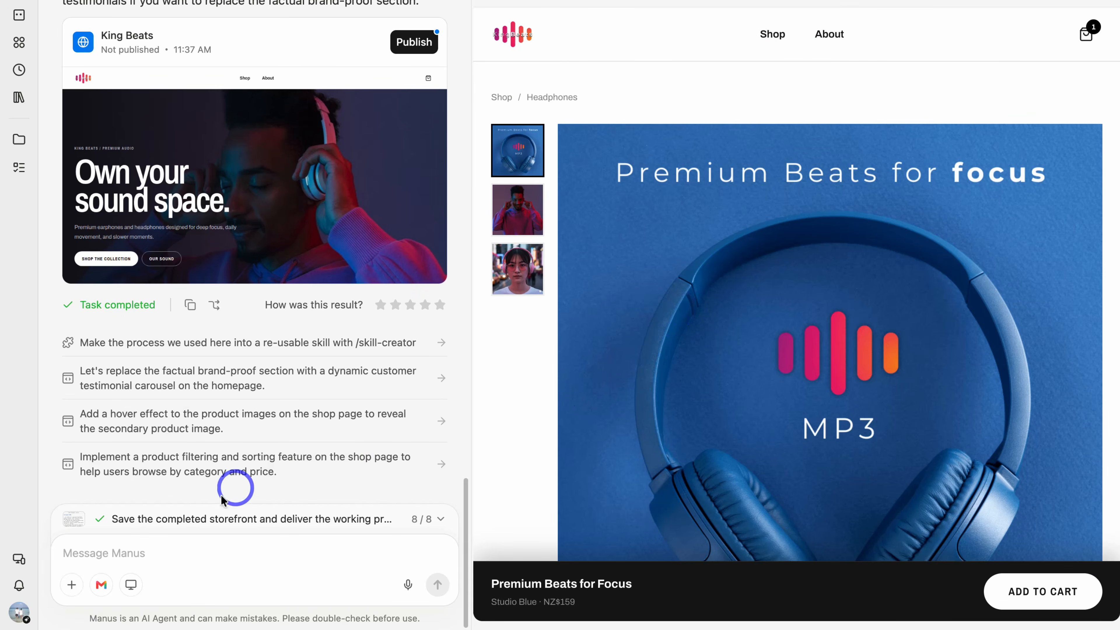
- Ask Manus to change the primary menu to a dark colour and its text to white
left_click(226, 549)
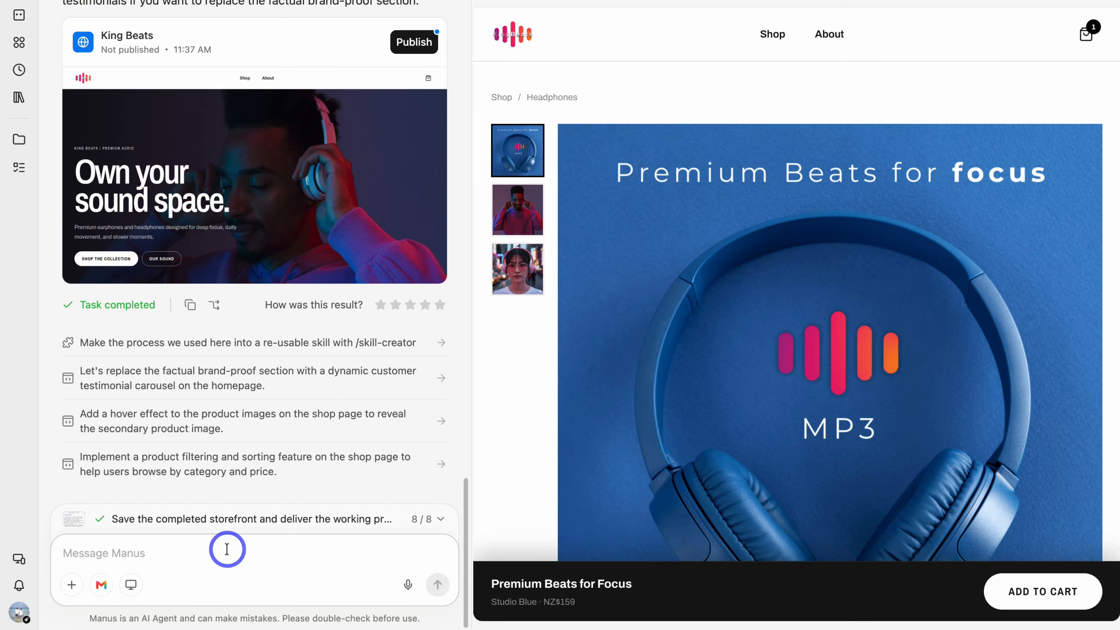
type("Change the primary menu to a dark colour and the text to white.")
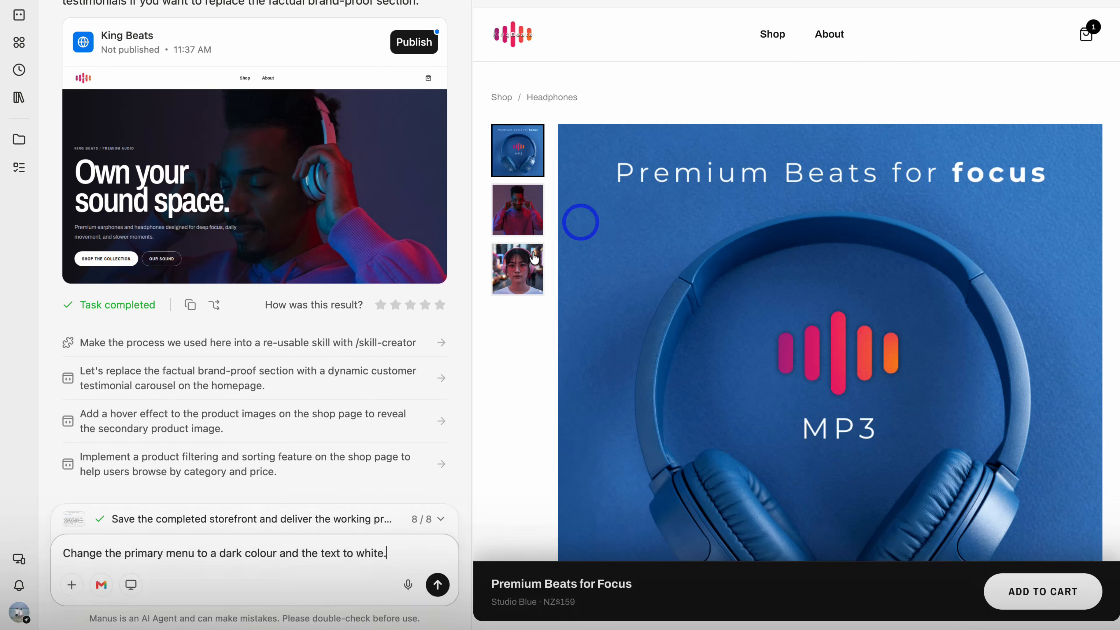
left_click(439, 587)
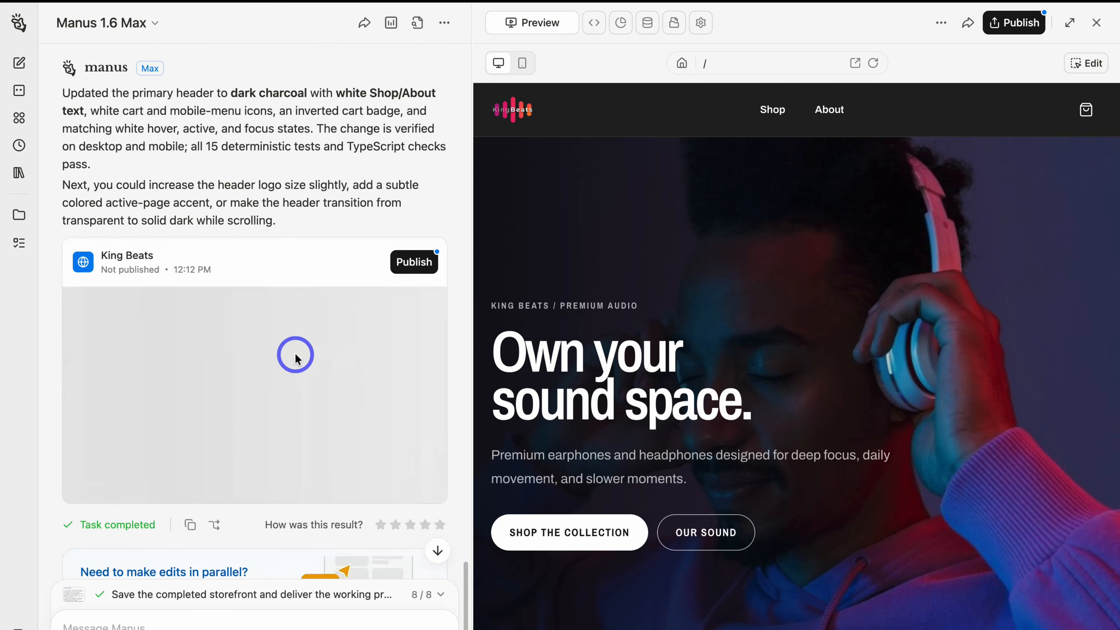
- Check the updated header and ask Manus to add 'Contact' and 'Our Collections' pages
scroll(297, 358, "up", 4)
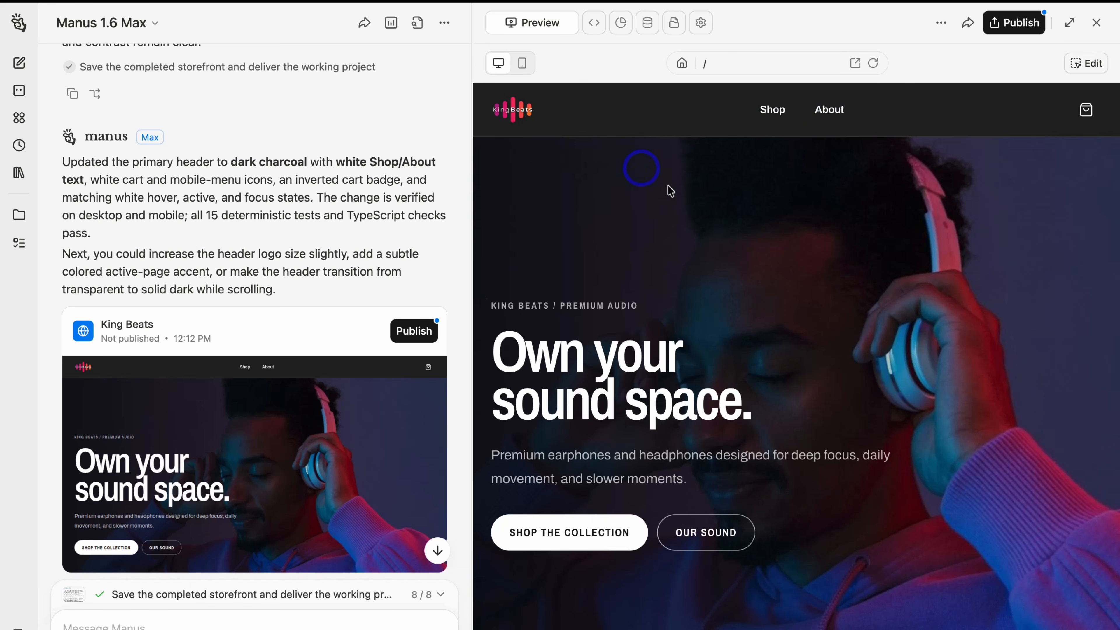
scroll(329, 387, "down", 4)
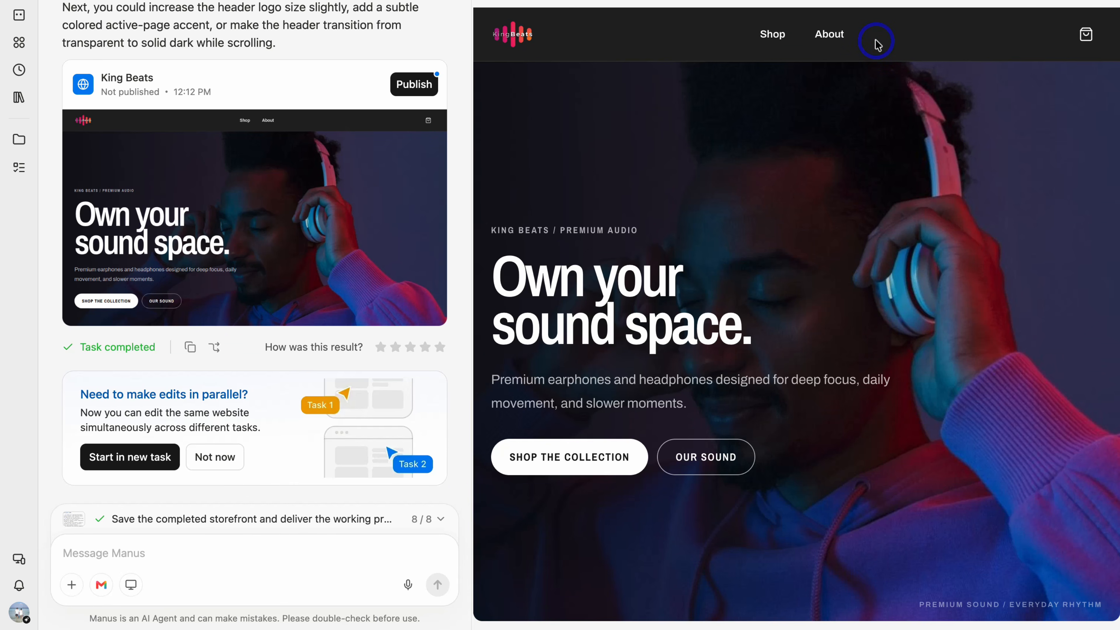
left_click(194, 565)
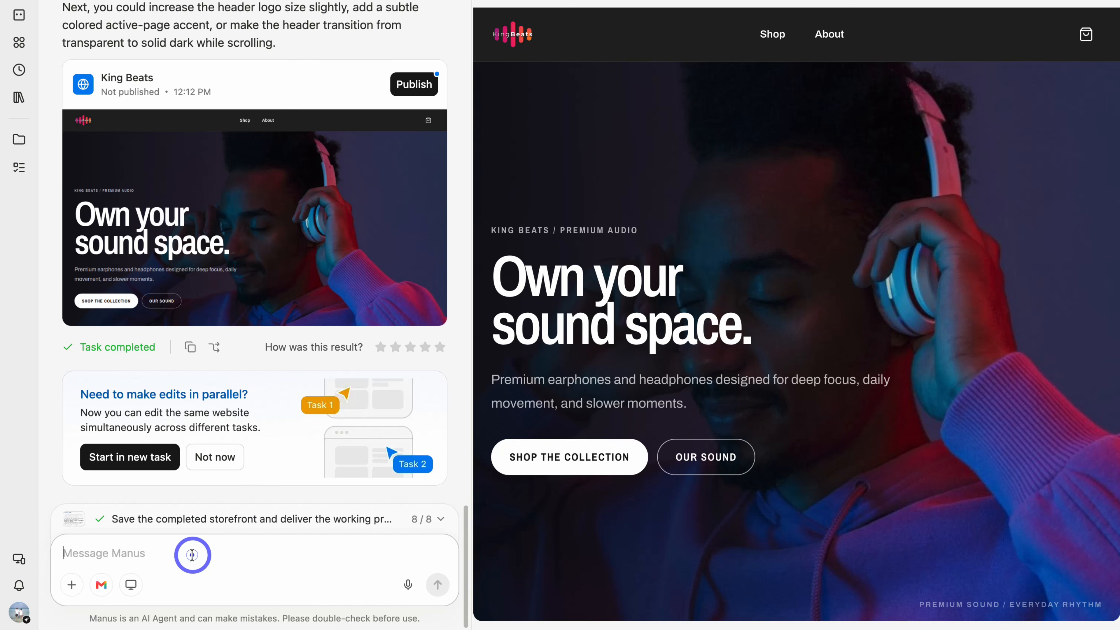
type("Please add a 'Contact', and 'Our Collections' pages.")
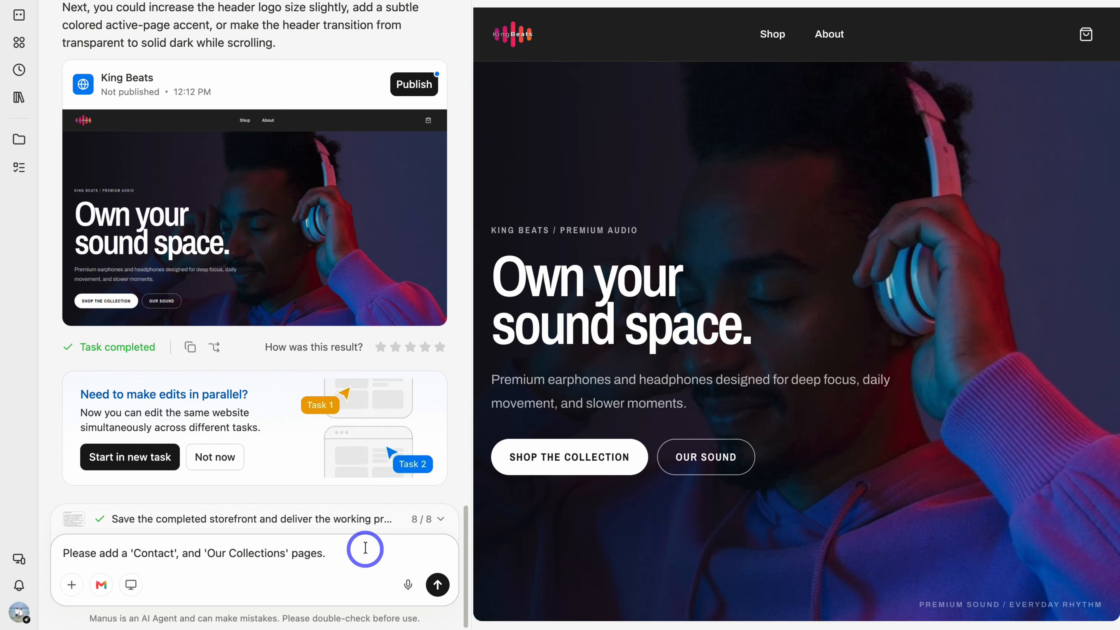
left_click(438, 584)
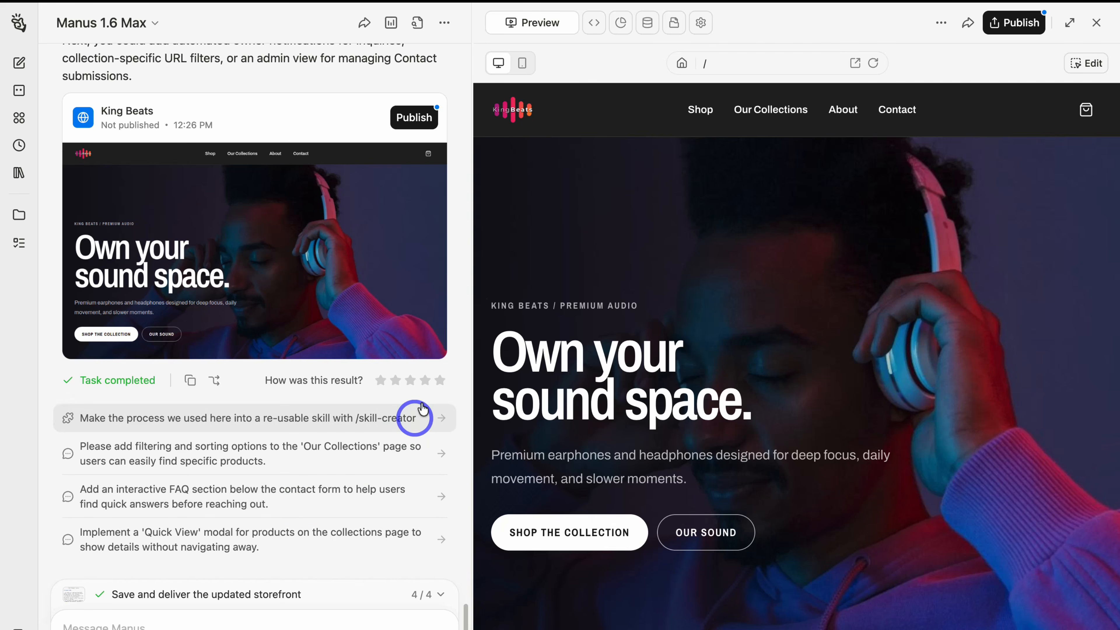
- Widen the storefront preview and review the Our Collections page, including the Waterproof Collection and its products
left_click_drag(471, 364, 281, 368)
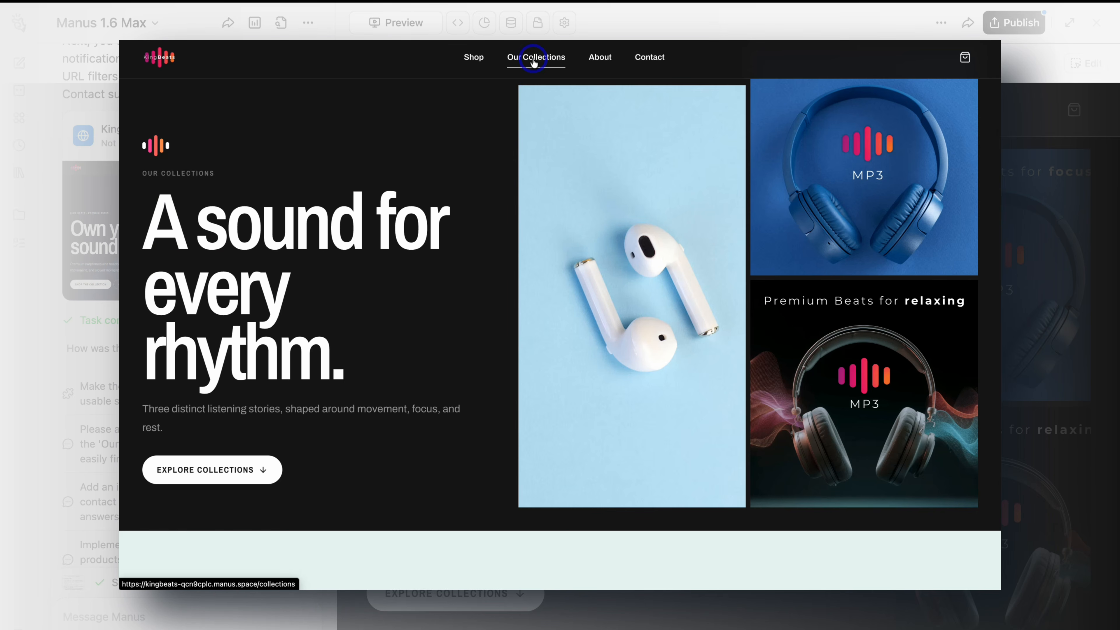
scroll(551, 166, "down", 2)
scroll(551, 167, "down", 10)
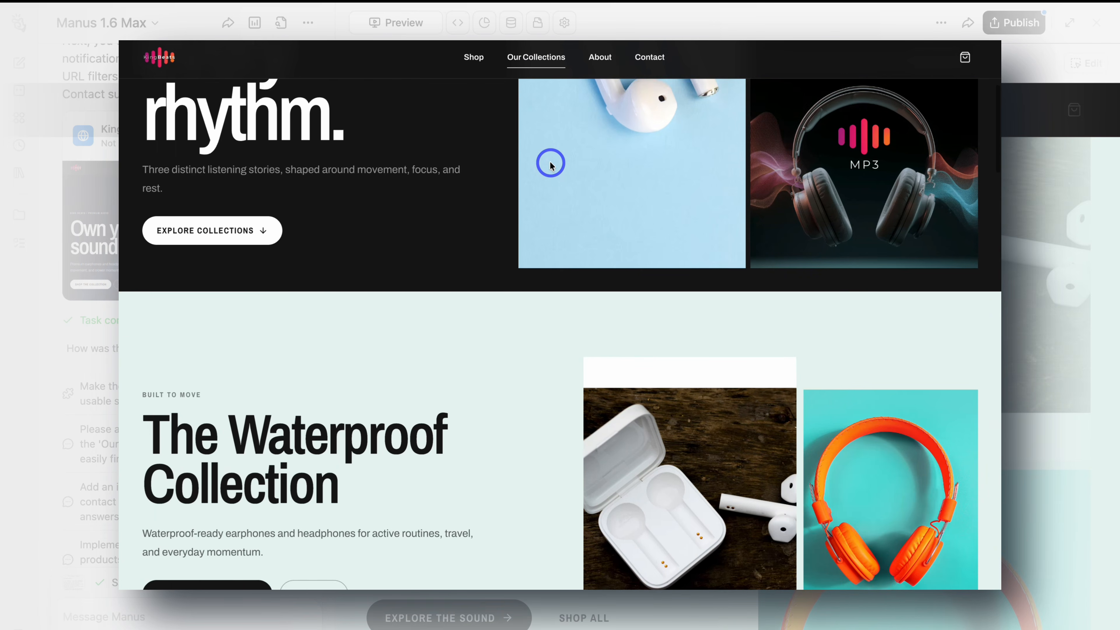
scroll(551, 167, "down", 5)
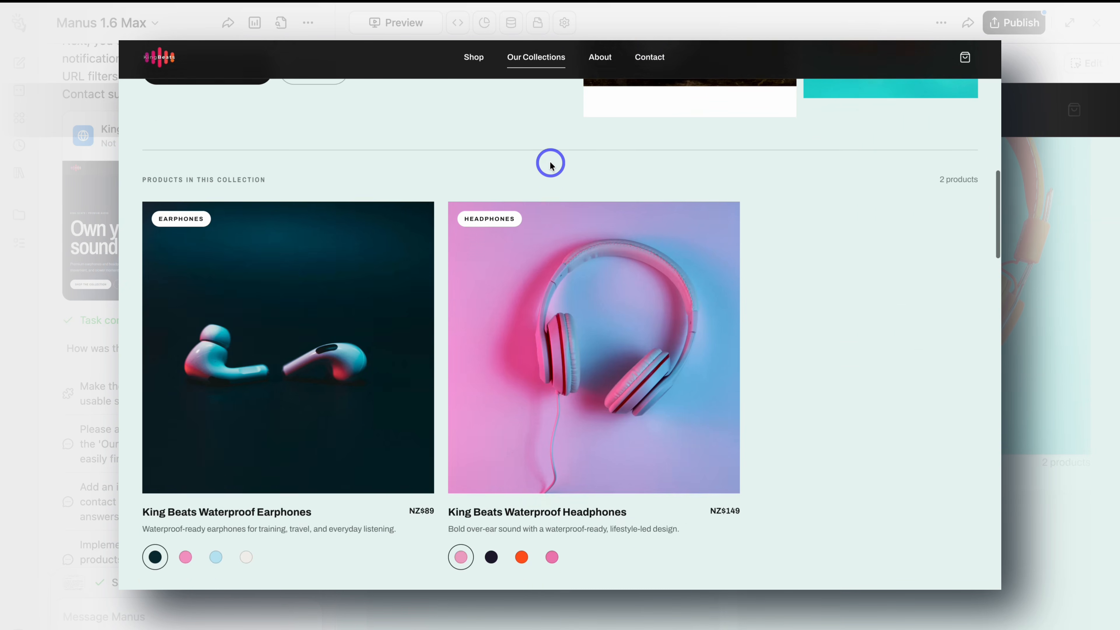
scroll(344, 199, "up", 1)
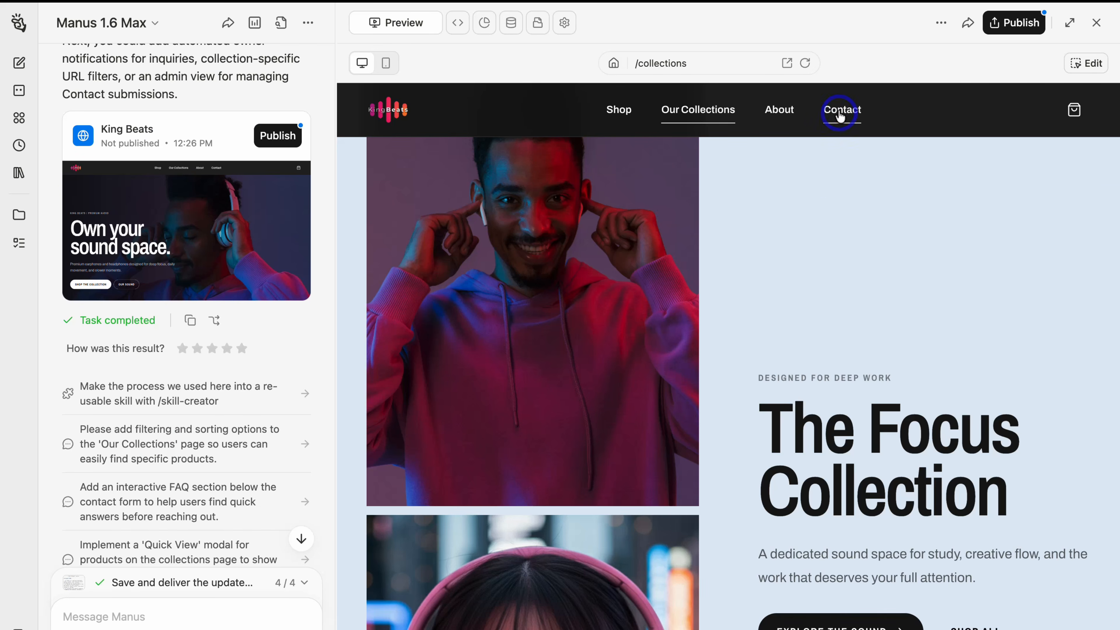
- Open the storefront's Contact page and review its help topics and message form
left_click(841, 114)
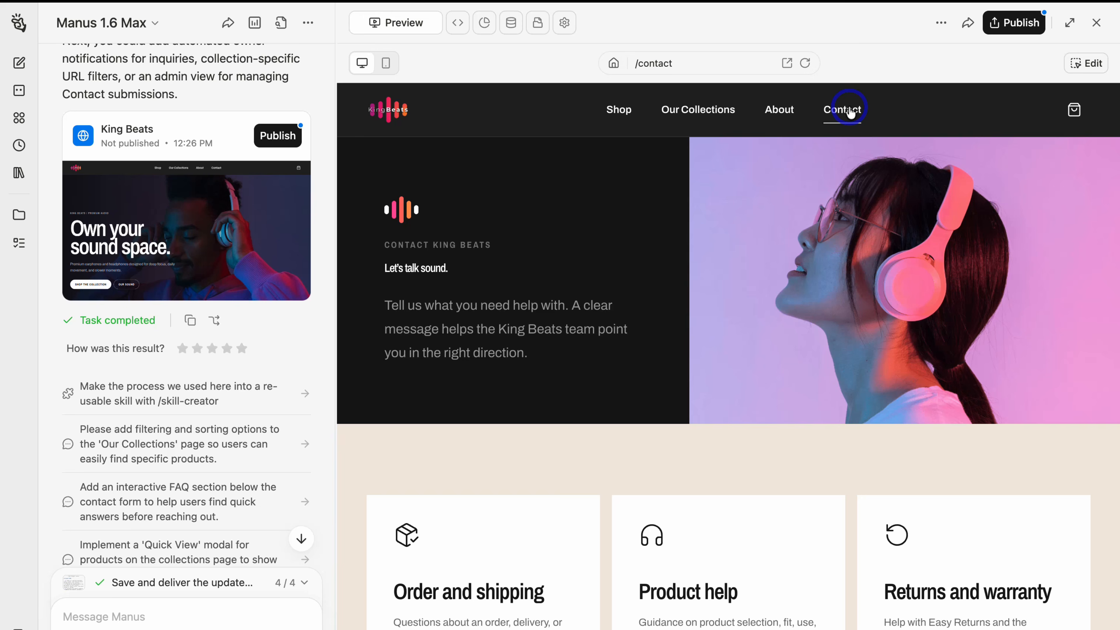
scroll(648, 240, "down", 3)
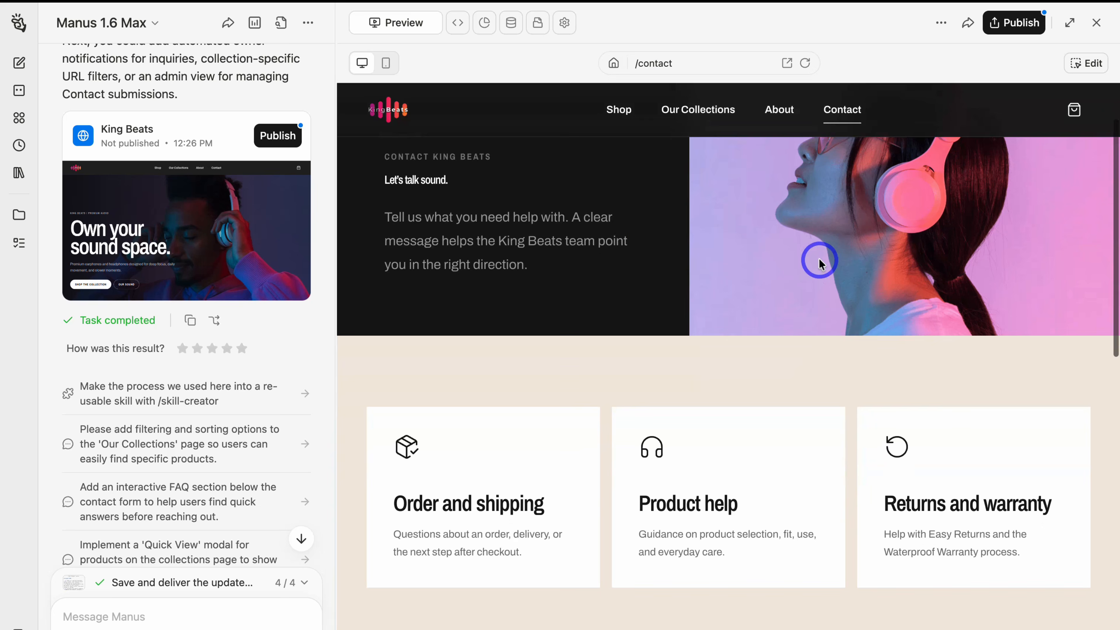
scroll(792, 351, "down", 1)
scroll(792, 348, "down", 10)
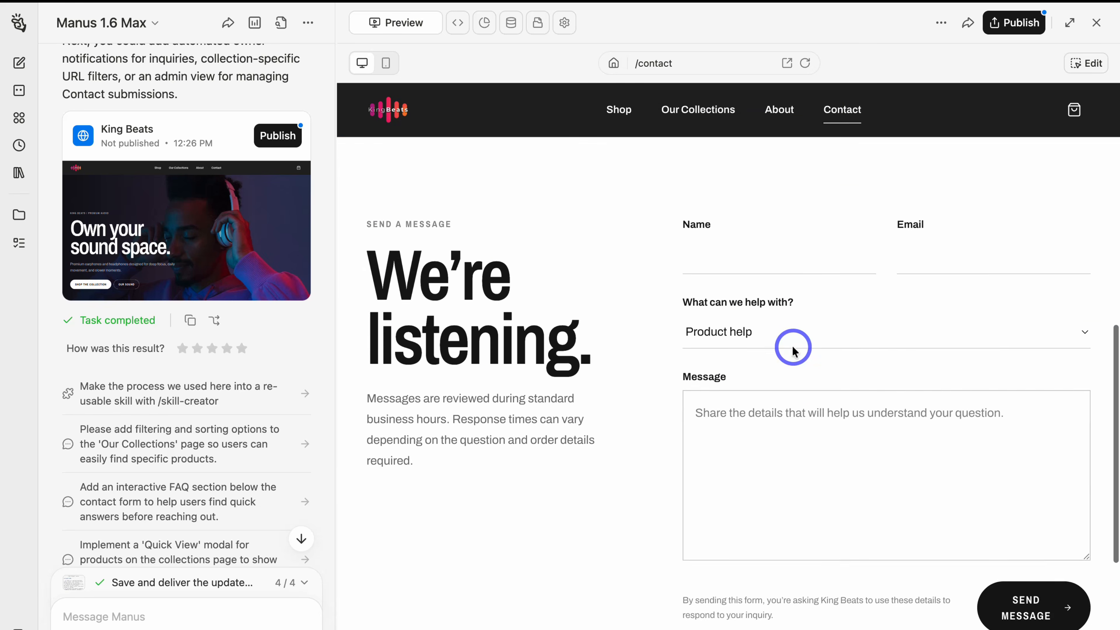
scroll(625, 410, "up", 15)
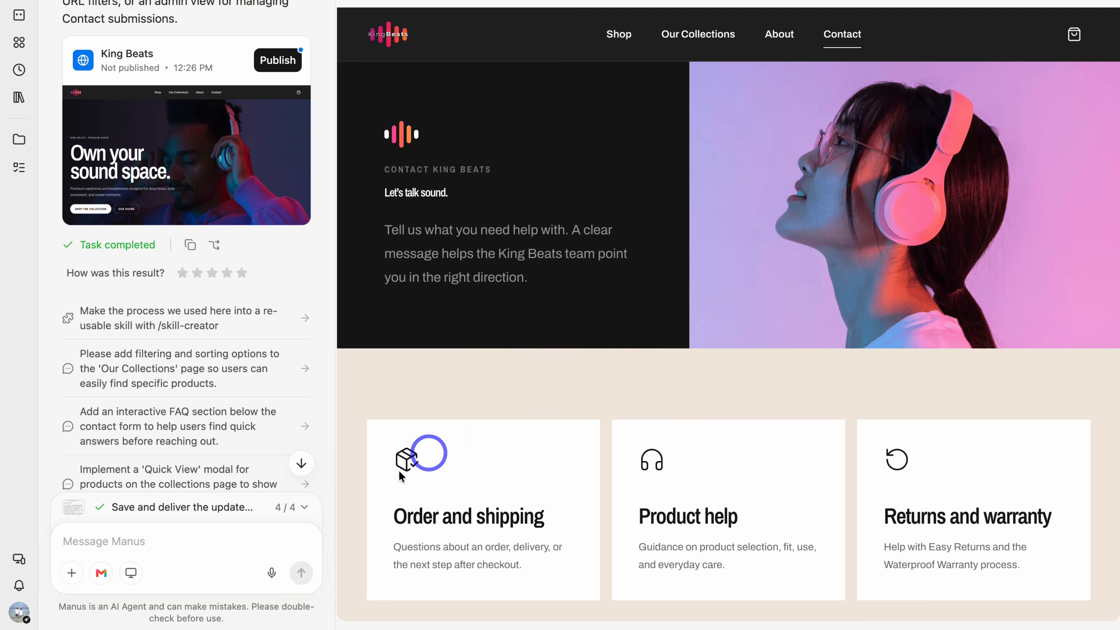
- Ask Manus for a 30% off combo discount code DOUBLE30KB on all products, populating automatically when visitors add two or more products to the cart
left_click(210, 532)
type("Add a combo discount 30% off code for all products called DOUBLE30KB that automatically populates if the site visitor adds two or more products to their cart.")
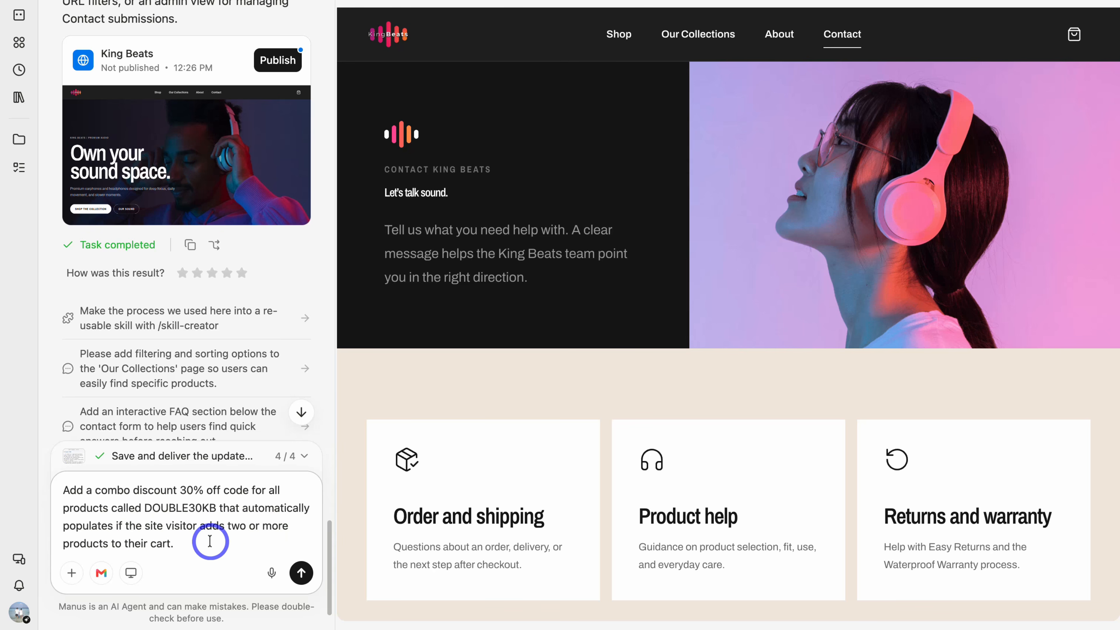
left_click(301, 572)
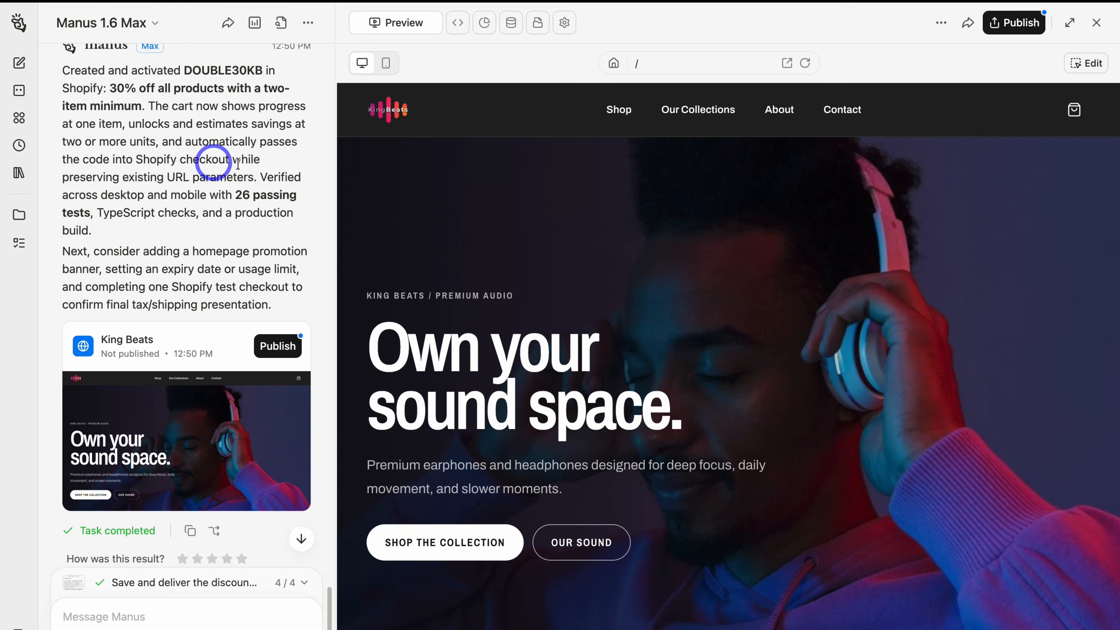
- Add King Beats Waterproof Headphones in Rose to the cart, check the DOUBLE30KB offer, and close the cart drawer
left_click(620, 111)
scroll(631, 190, "down", 8)
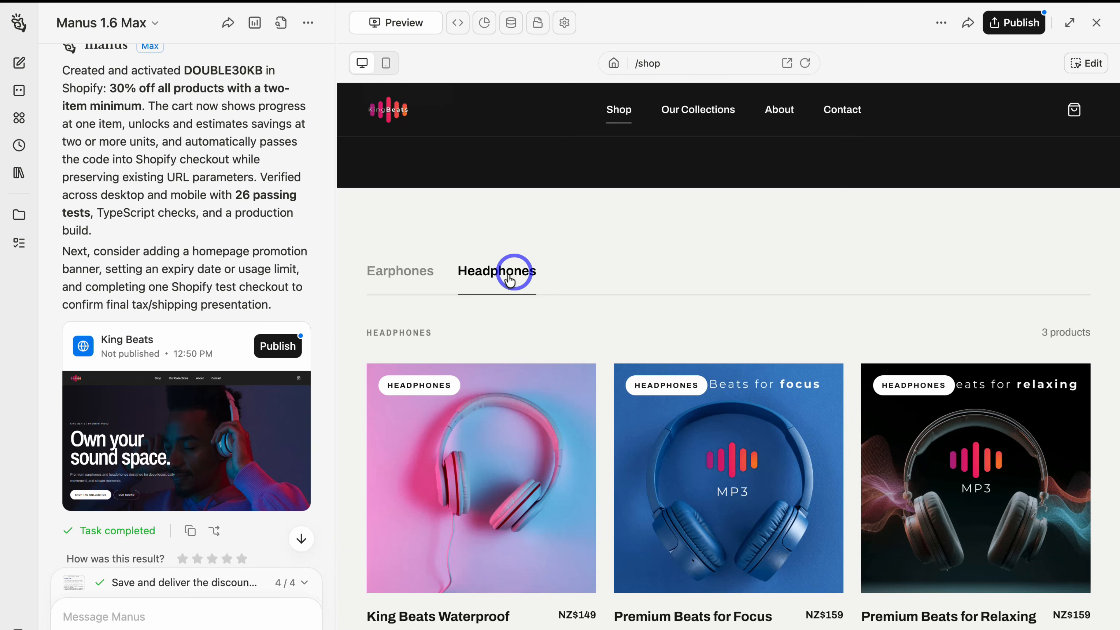
left_click(498, 442)
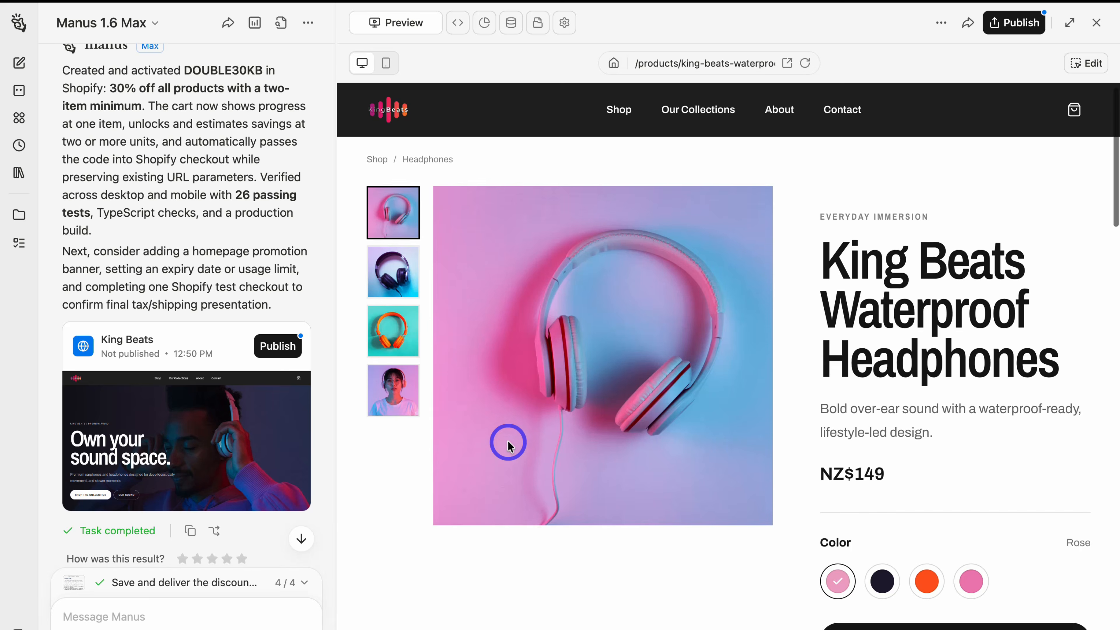
scroll(505, 442, "down", 5)
left_click(863, 441)
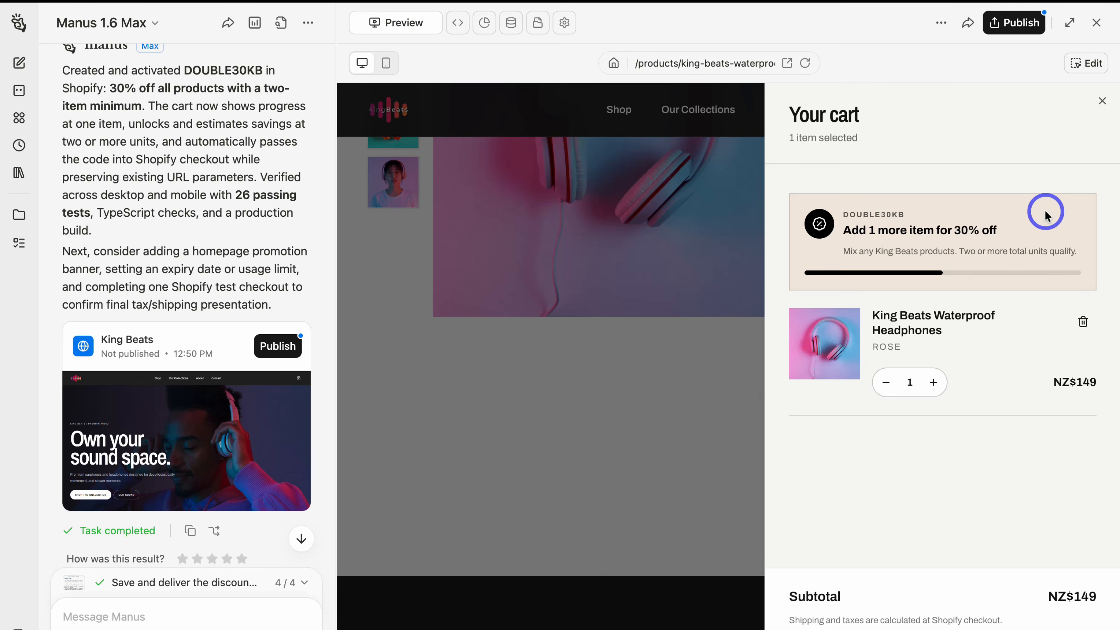
left_click(1102, 101)
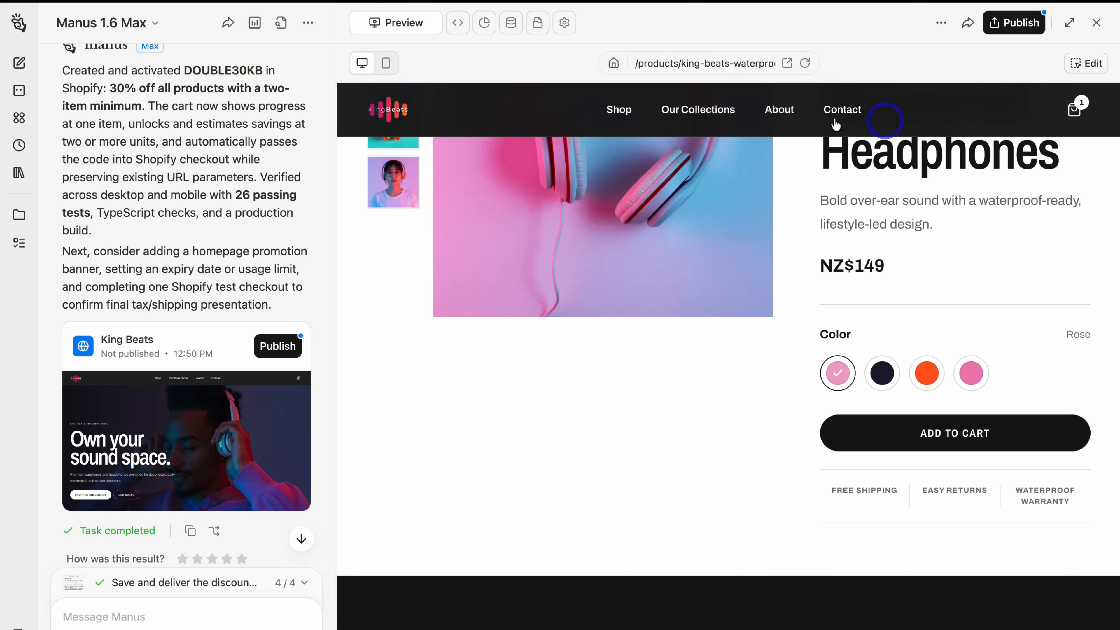
- Add Premium Beats for Relaxing in Midnight to the cart, check the combo discount, and close the cart drawer
left_click(629, 114)
scroll(707, 295, "down", 5)
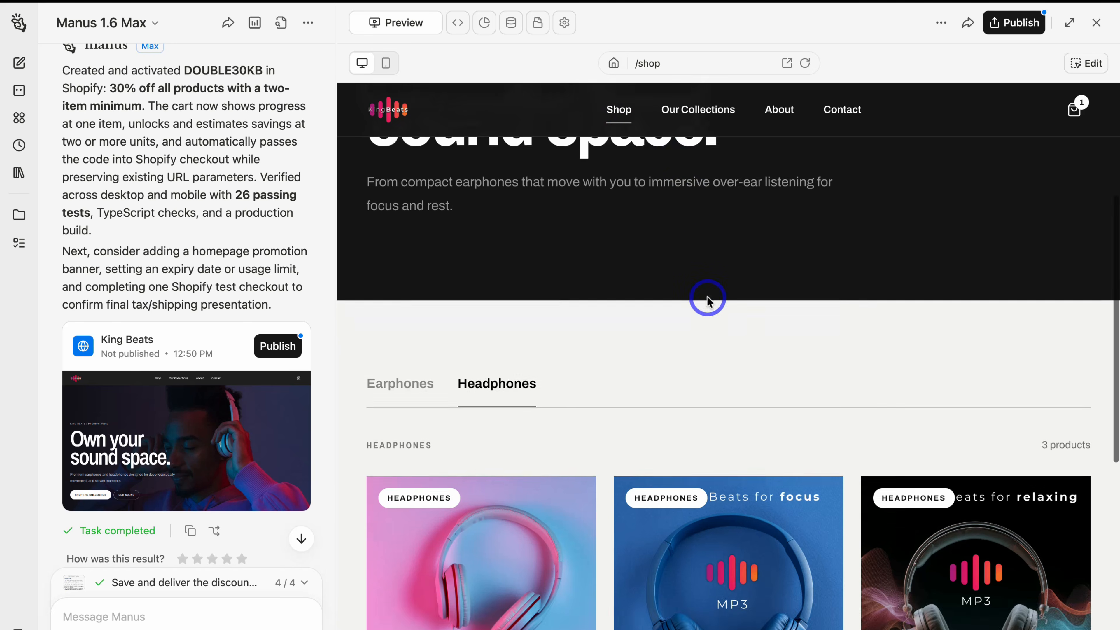
left_click(915, 300)
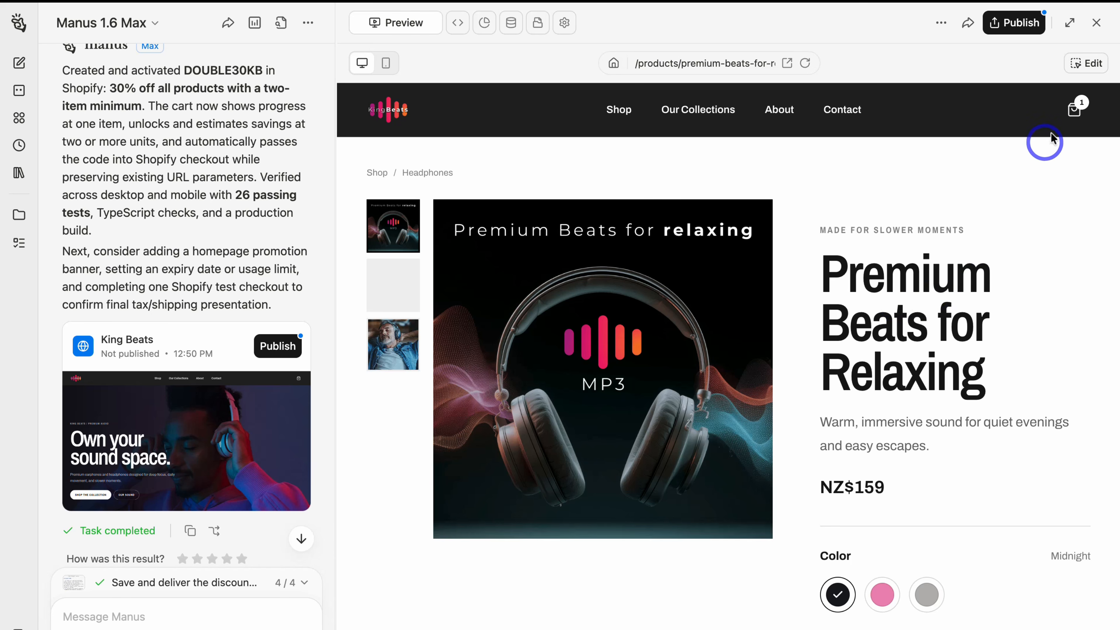
scroll(1007, 348, "down", 2)
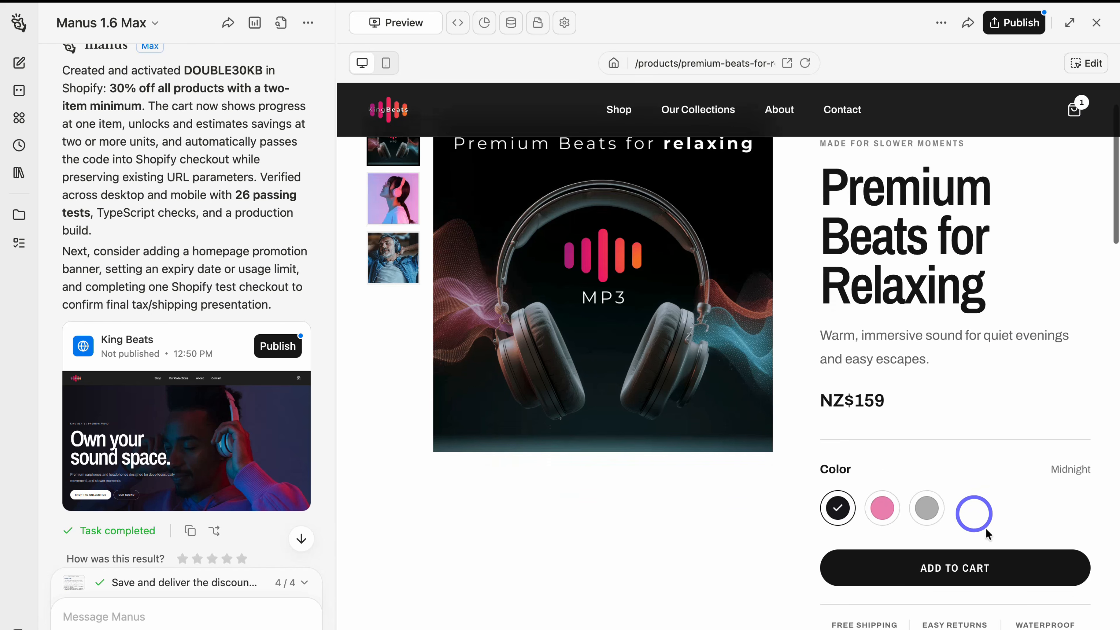
left_click(1026, 559)
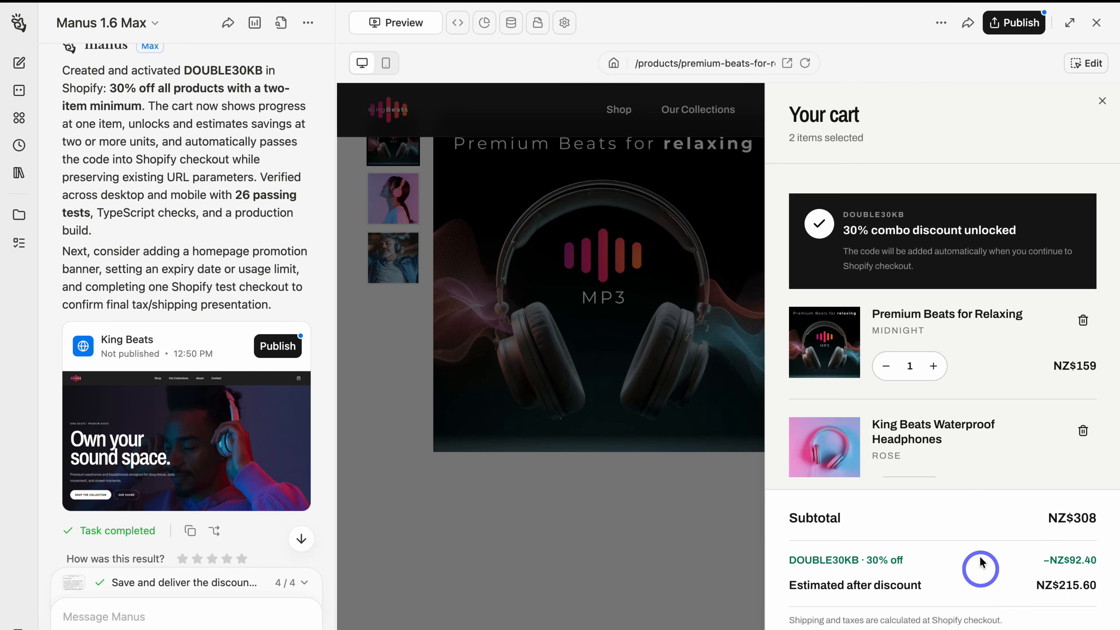
left_click(1091, 108)
scroll(953, 212, "up", 2)
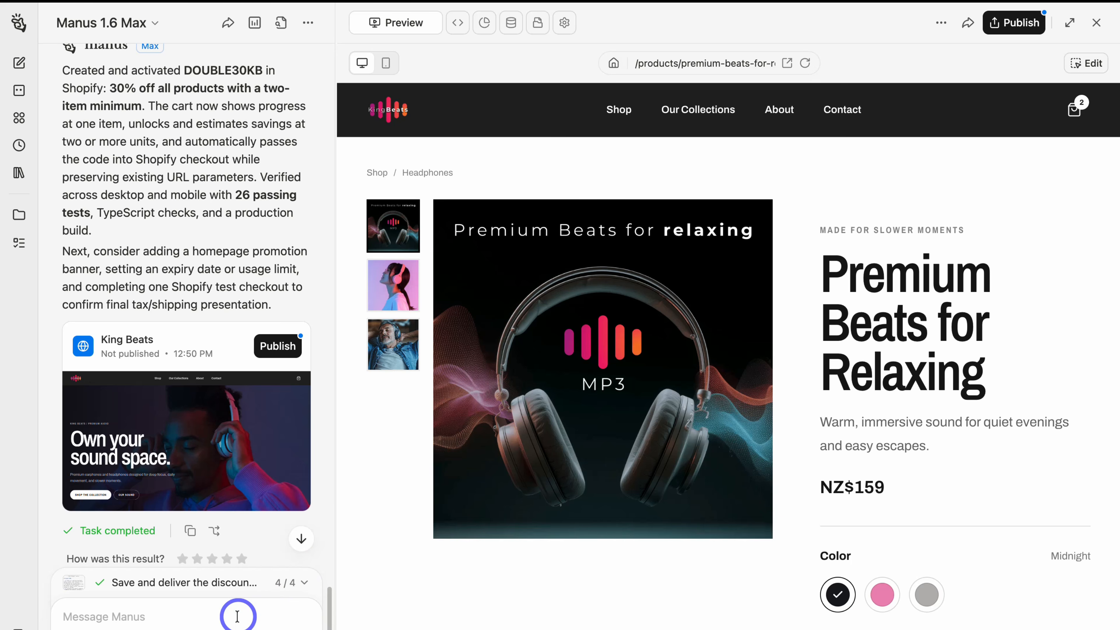
- In edit mode, change the feature section heading on the Premium Beats for Relaxing page to "Your Music. Your Way." and submit the edit
scroll(605, 591, "down", 10)
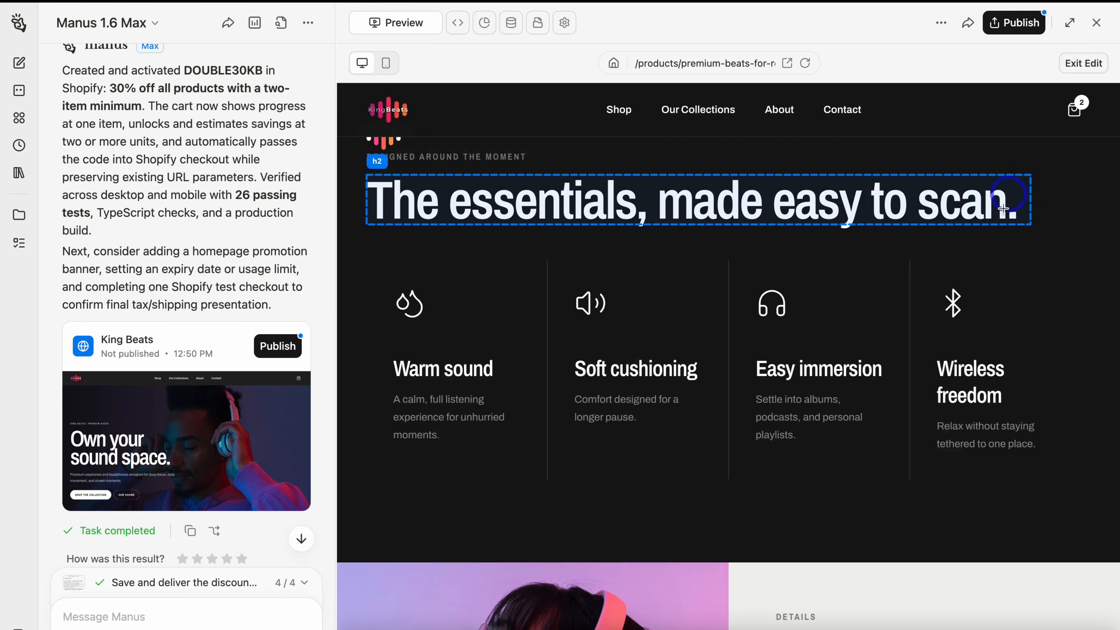
left_click(962, 204)
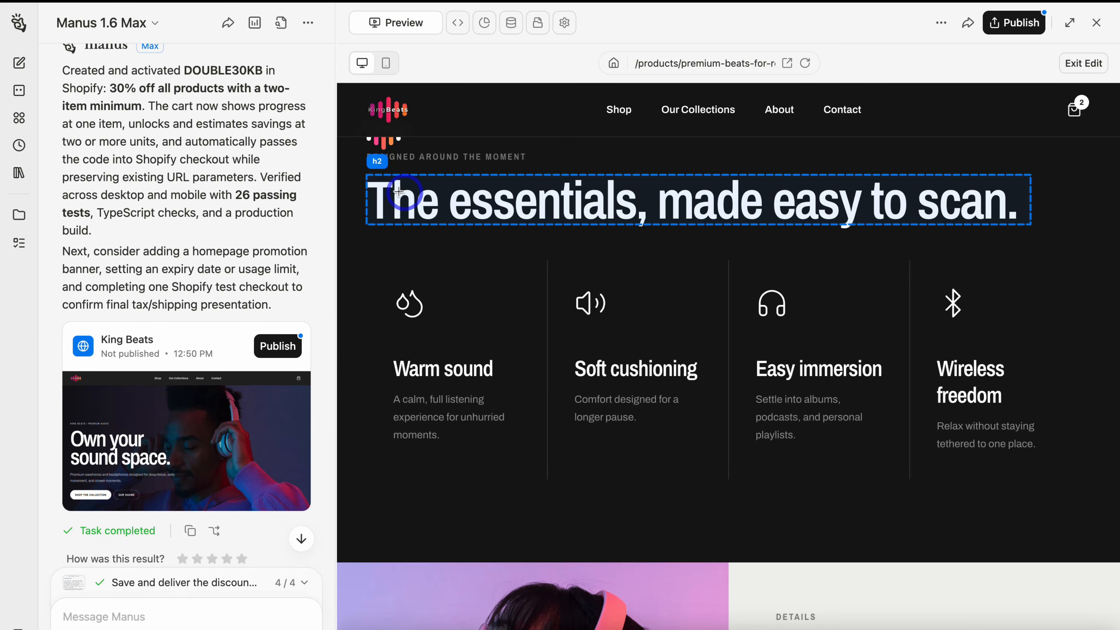
left_click(552, 206)
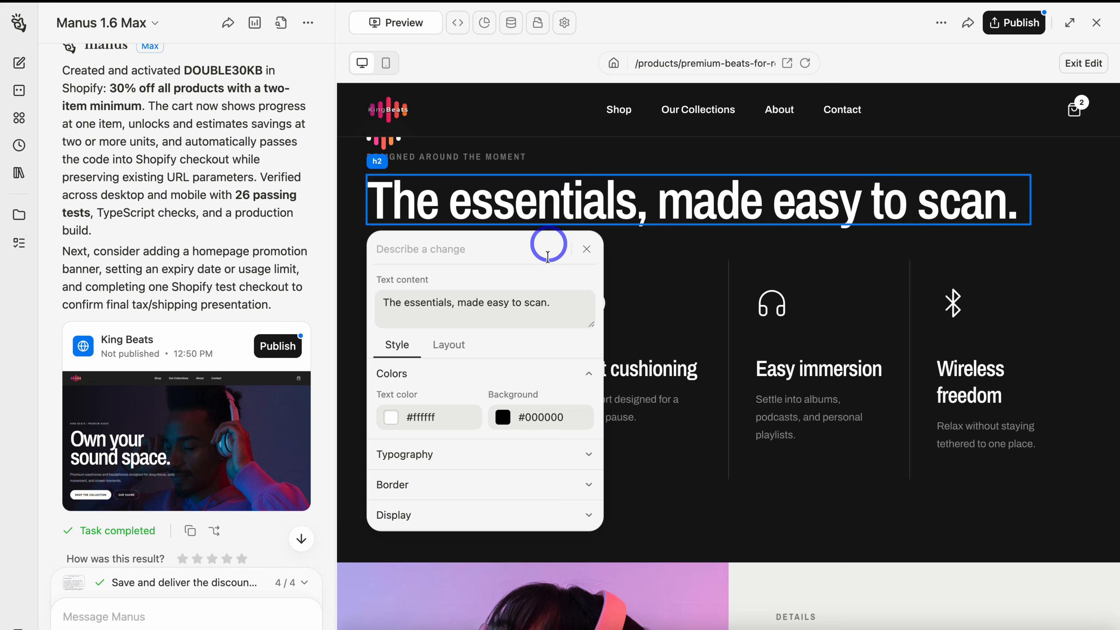
left_click(557, 301)
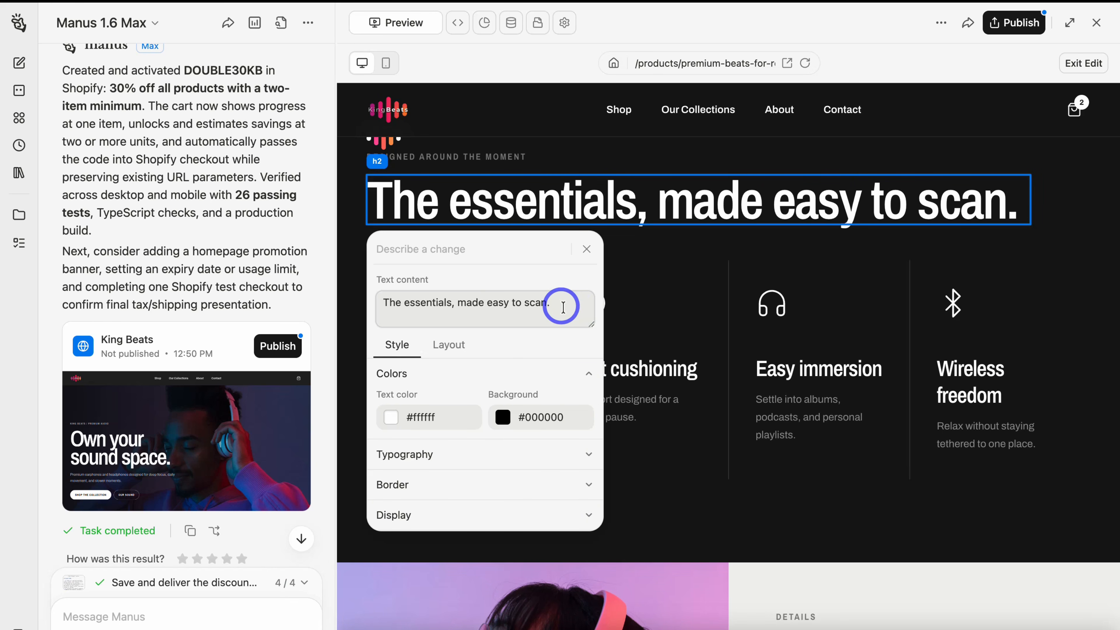
left_click_drag(555, 306, 378, 305)
type("Your Music. Your Way")
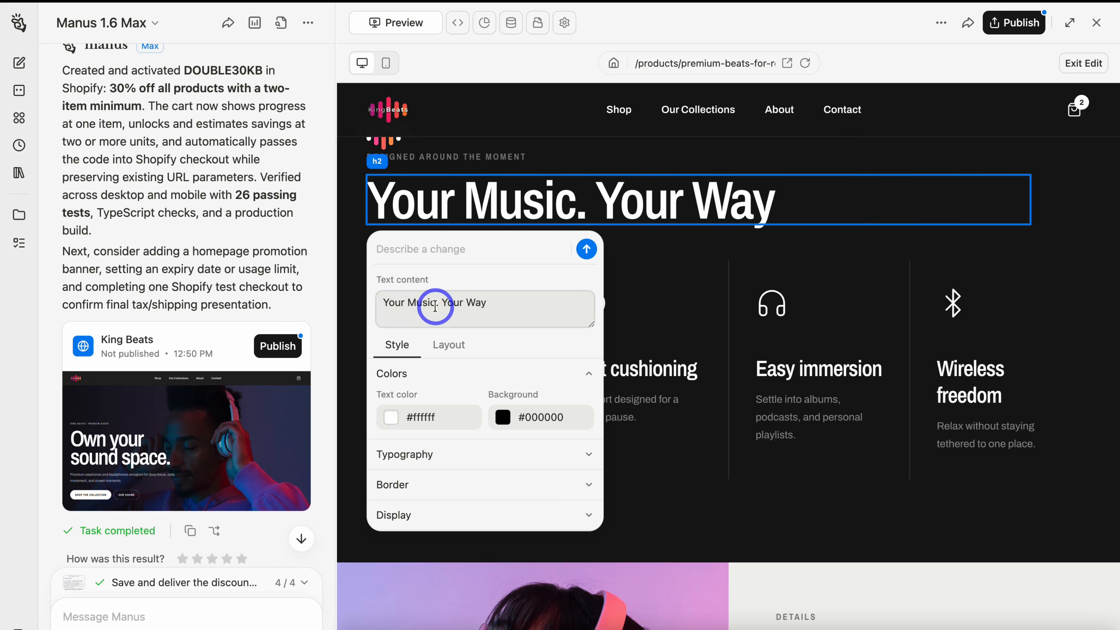
type(".")
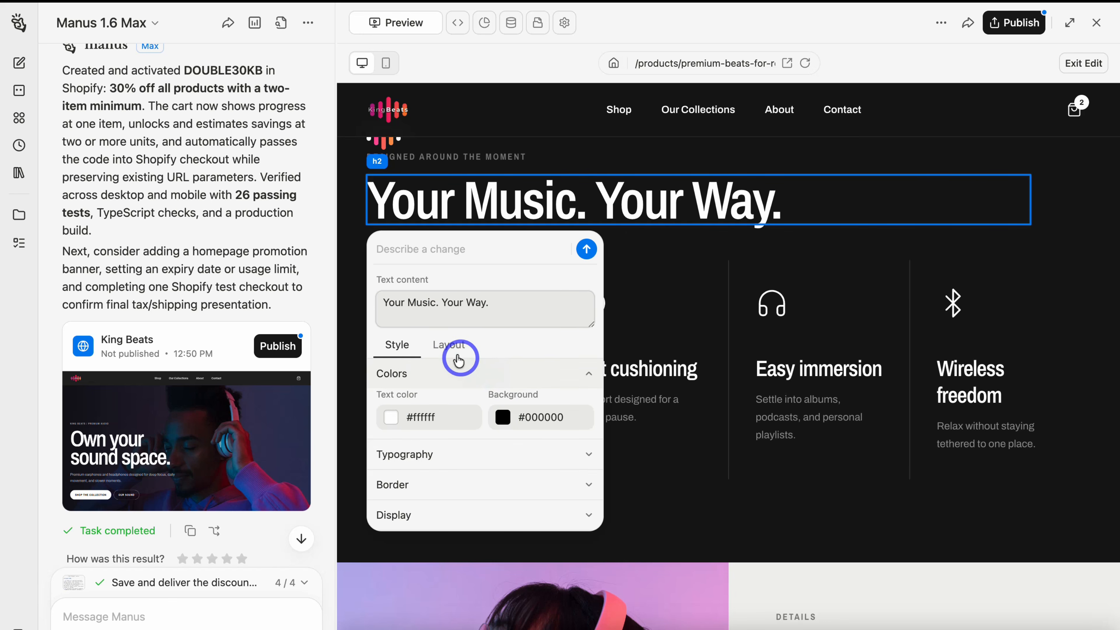
left_click(448, 346)
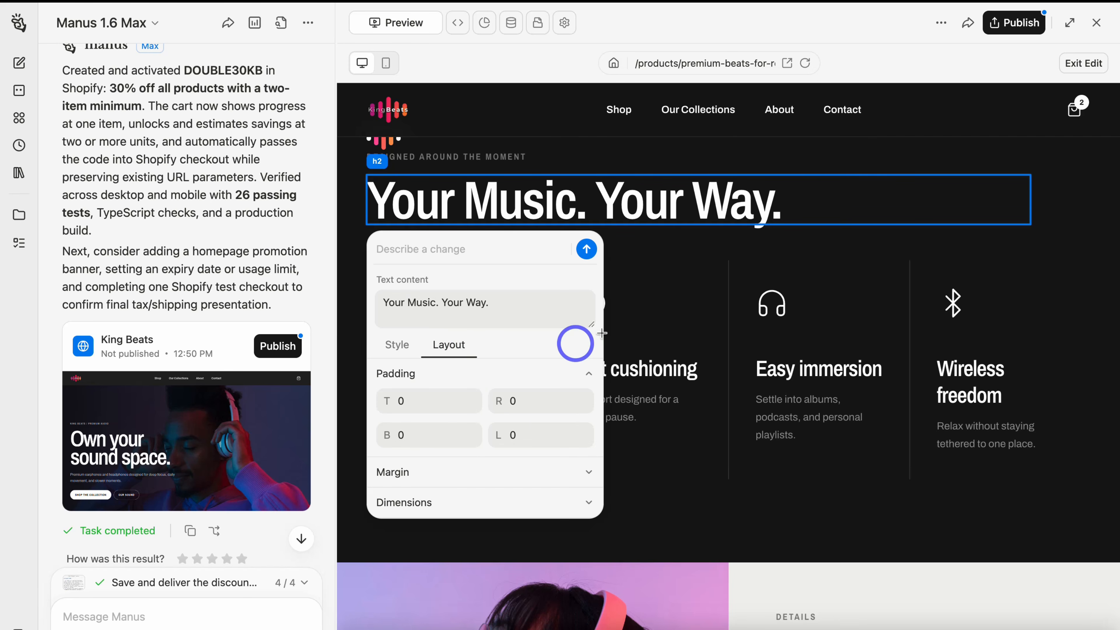
left_click(585, 249)
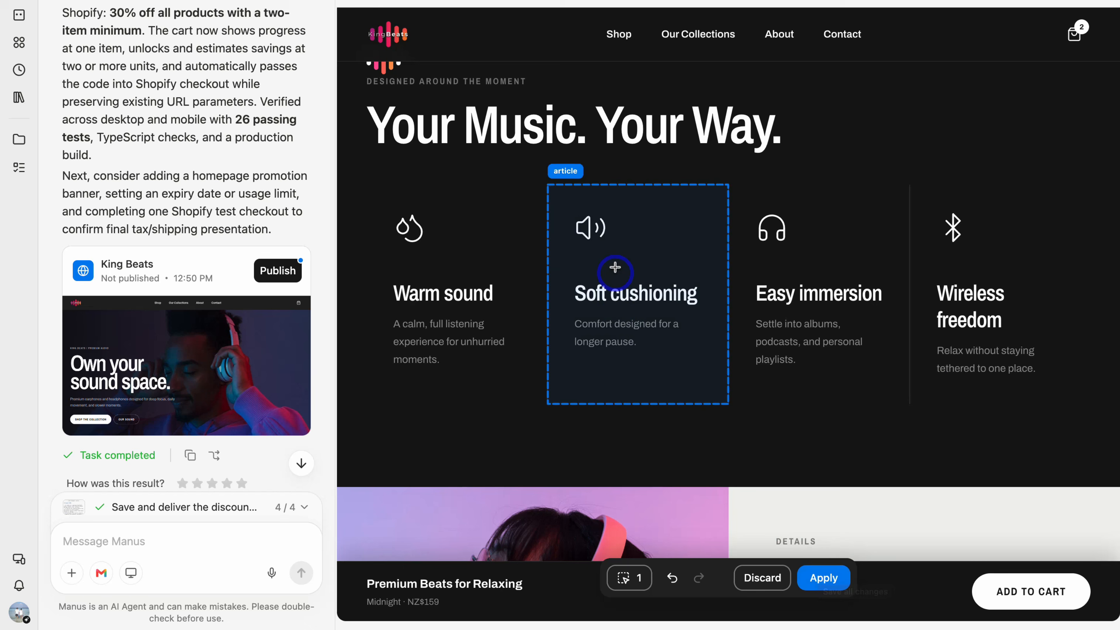
- Inspect the editable elements on the Premium Beats for Relaxing page, including the feature cards, the details image and the footer brand block
left_click(595, 229)
left_click(610, 296)
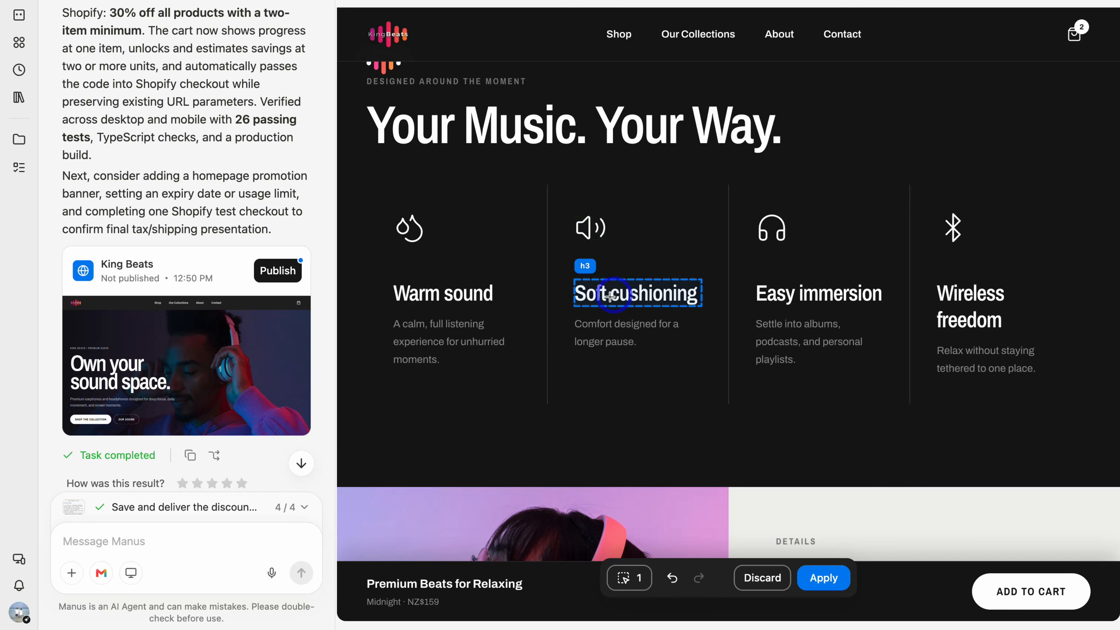
left_click(542, 273)
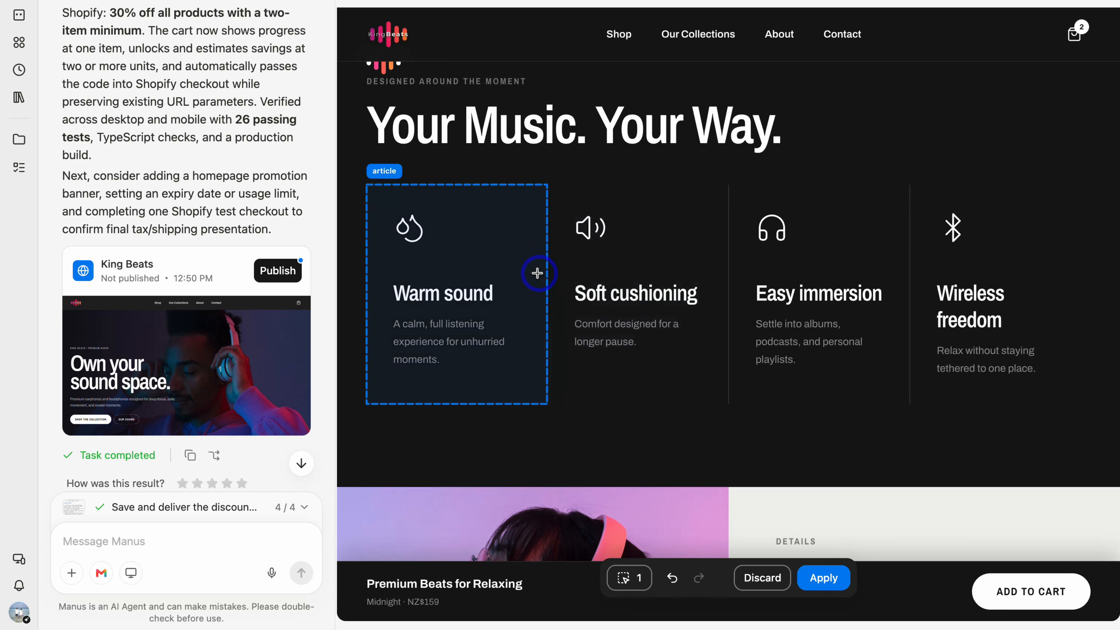
scroll(533, 270, "down", 9)
left_click(524, 244)
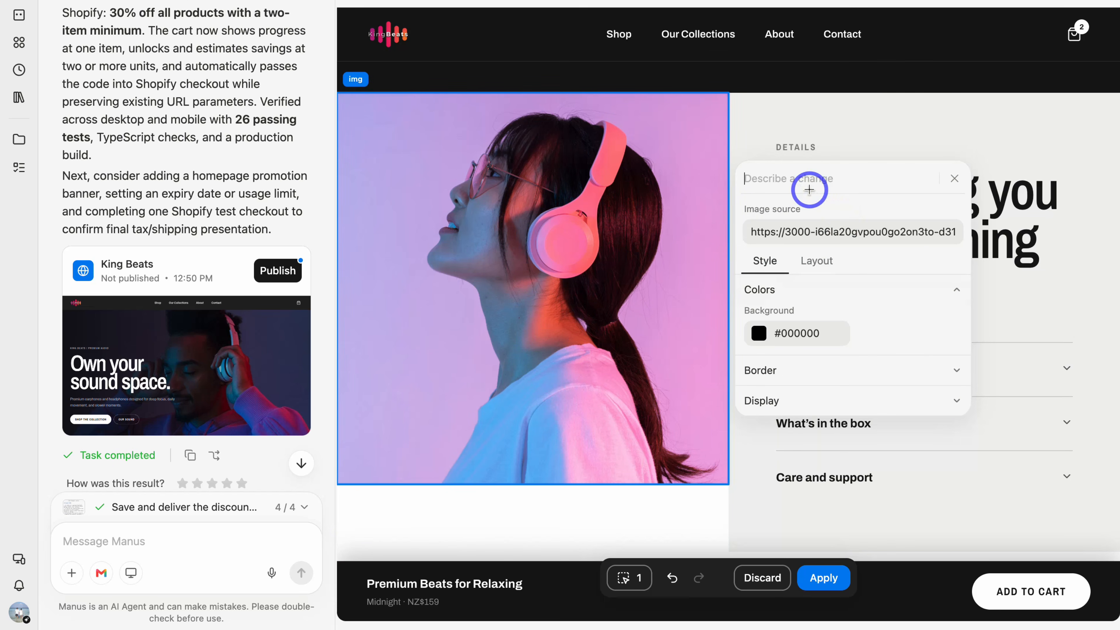
left_click(812, 186)
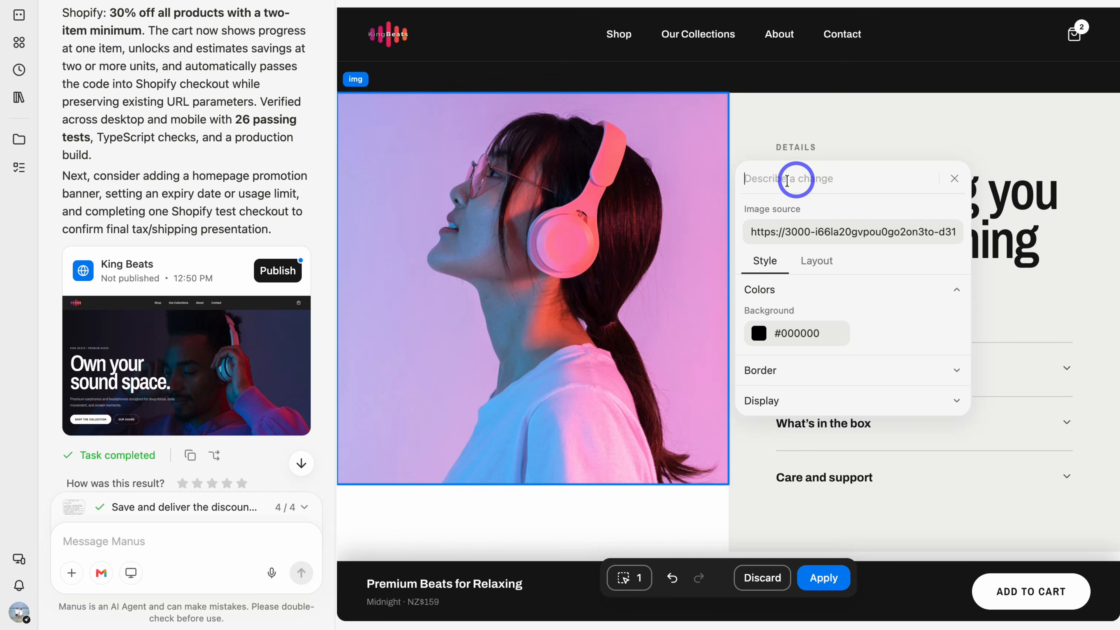
left_click(954, 178)
scroll(735, 203, "down", 15)
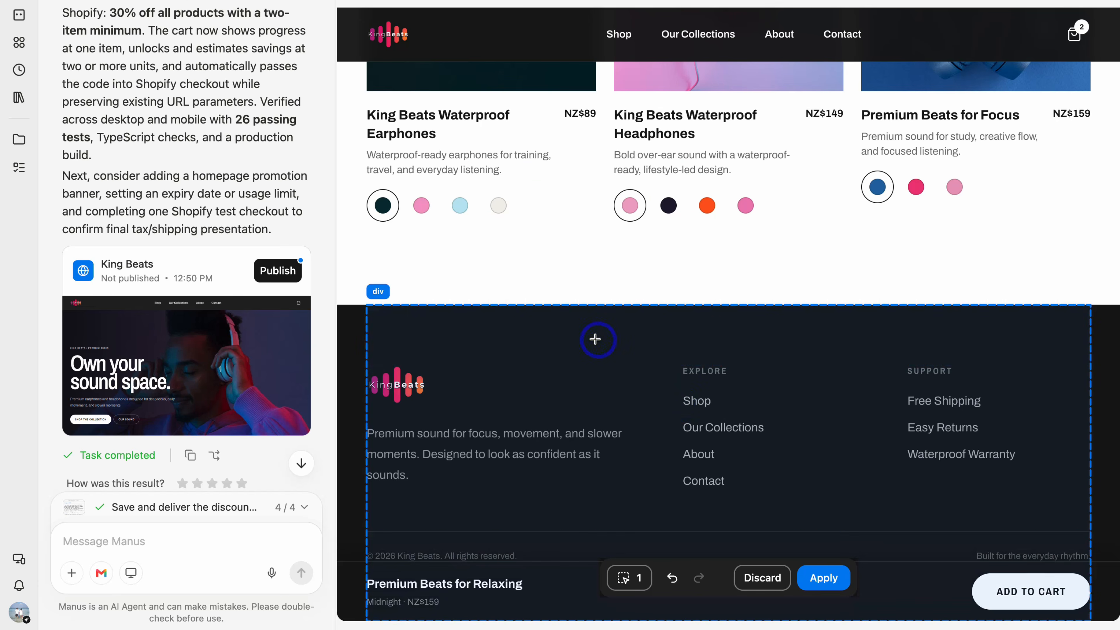
left_click(565, 391)
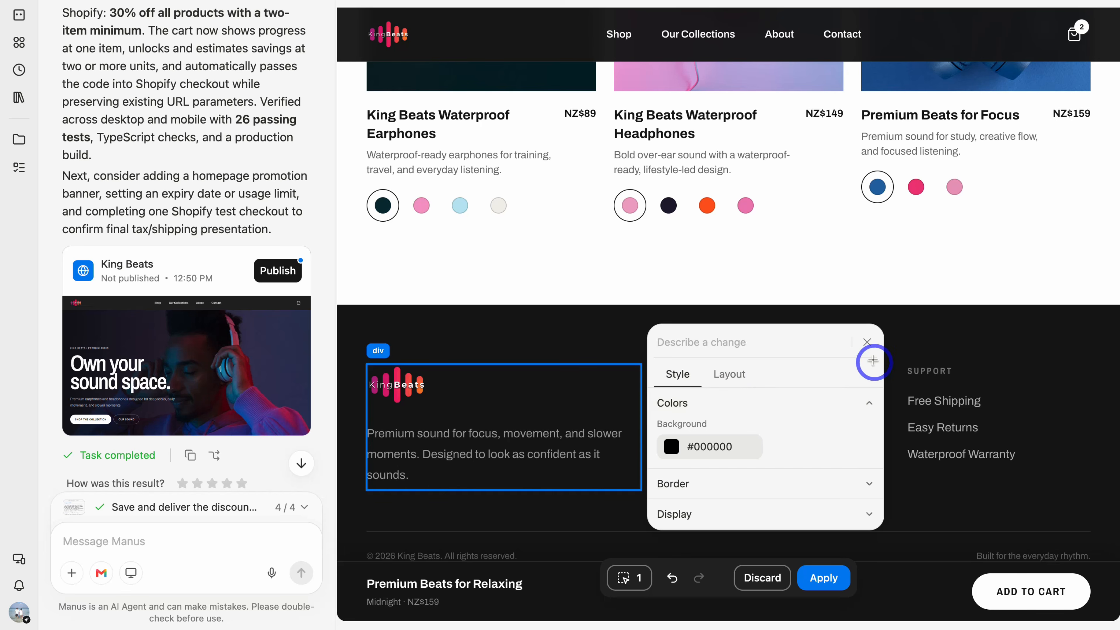
left_click(867, 342)
- Apply the pending feature heading edit to the Premium Beats for Relaxing page
scroll(866, 342, "up", 10)
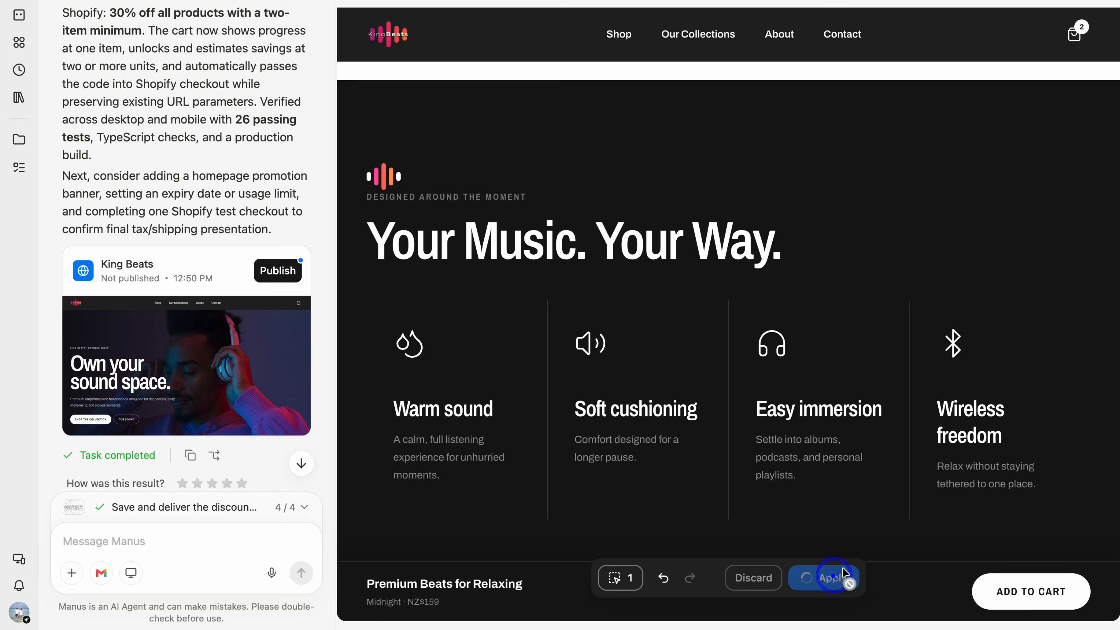
left_click(840, 578)
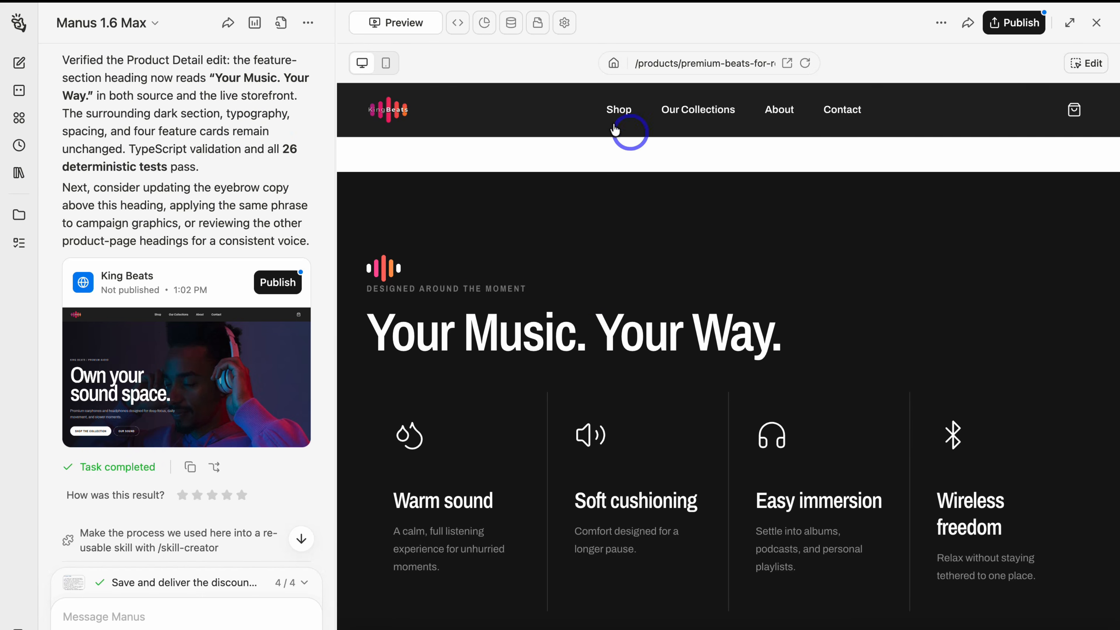
- Look over the project's source files, and check the Premium Beats for Relaxing page in the mobile preview before returning to desktop
left_click(457, 24)
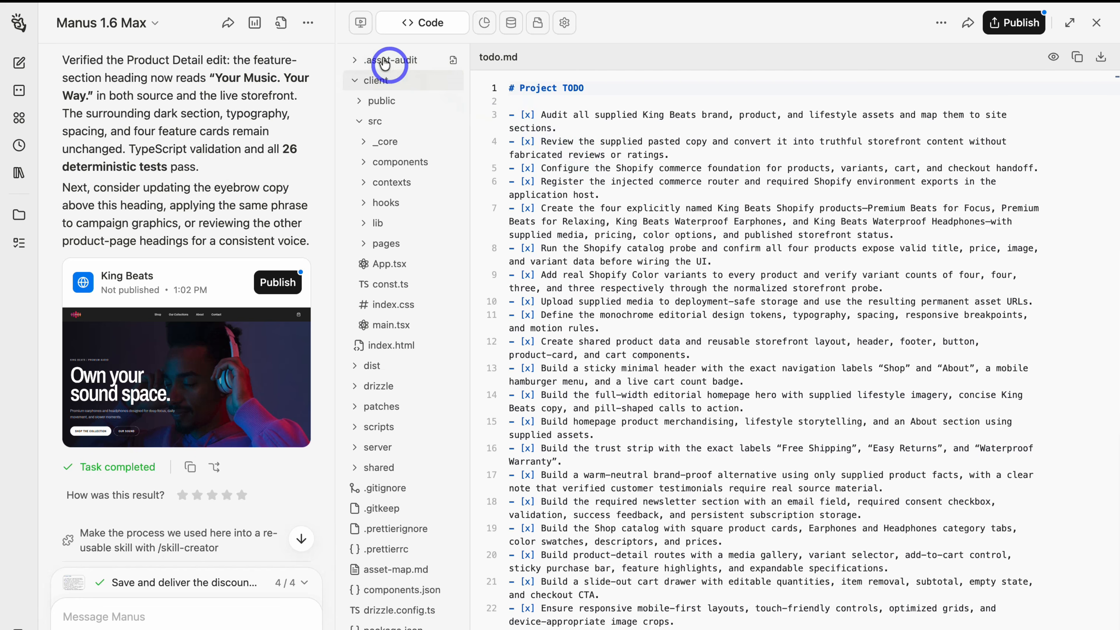
left_click(365, 25)
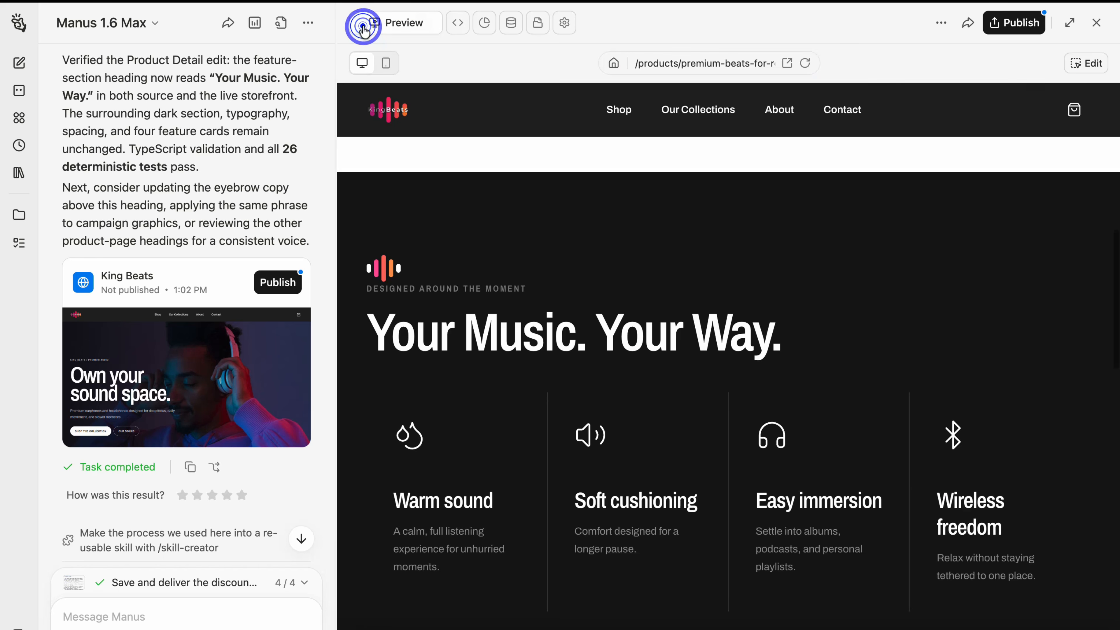
left_click(385, 66)
scroll(668, 199, "up", 10)
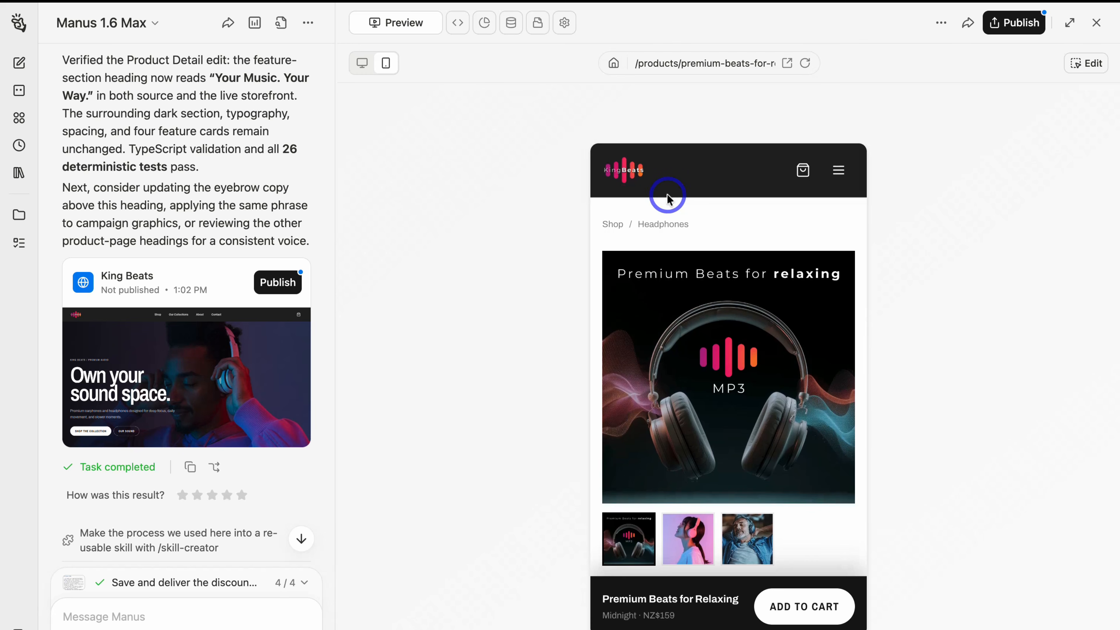
scroll(667, 199, "down", 15)
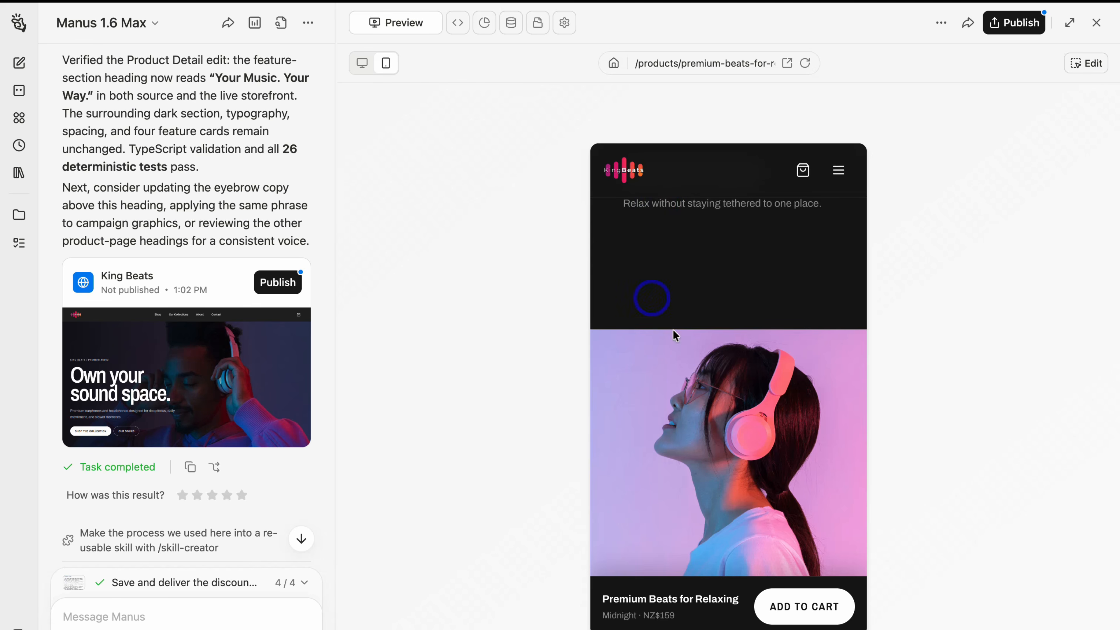
left_click(362, 62)
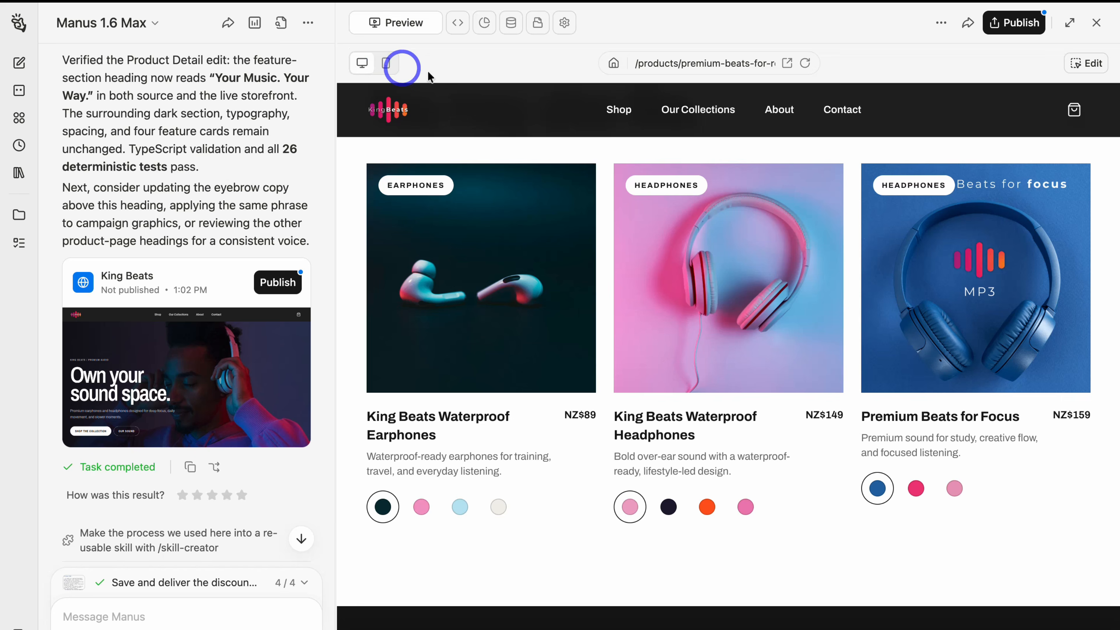
- Publish the King Beats site with visibility for anyone with the link, and visit the live site
left_click(998, 31)
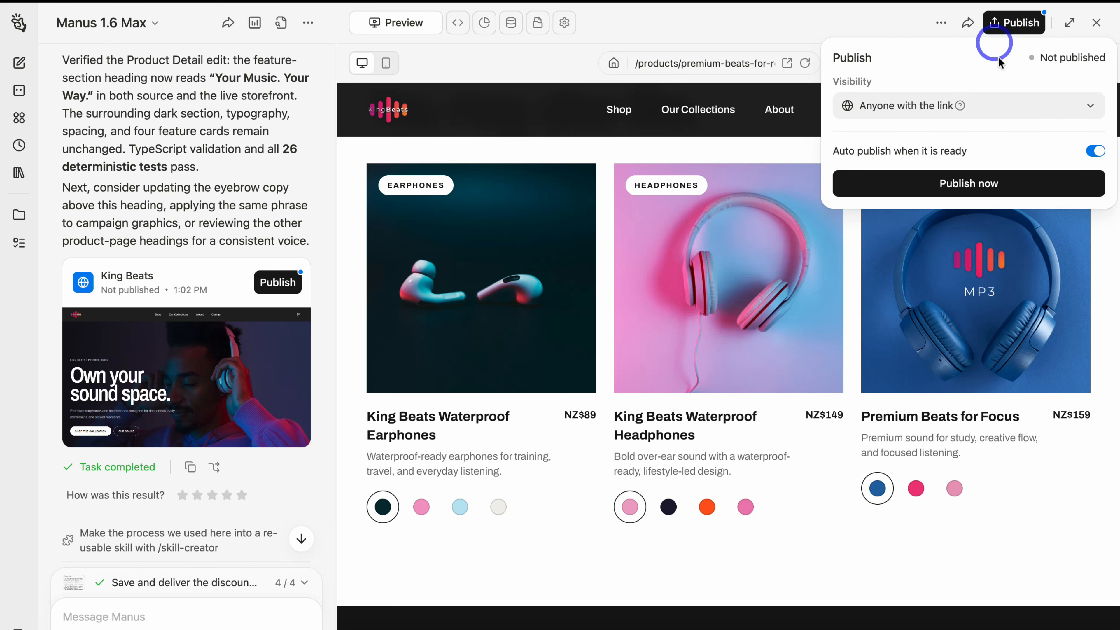
left_click(1032, 181)
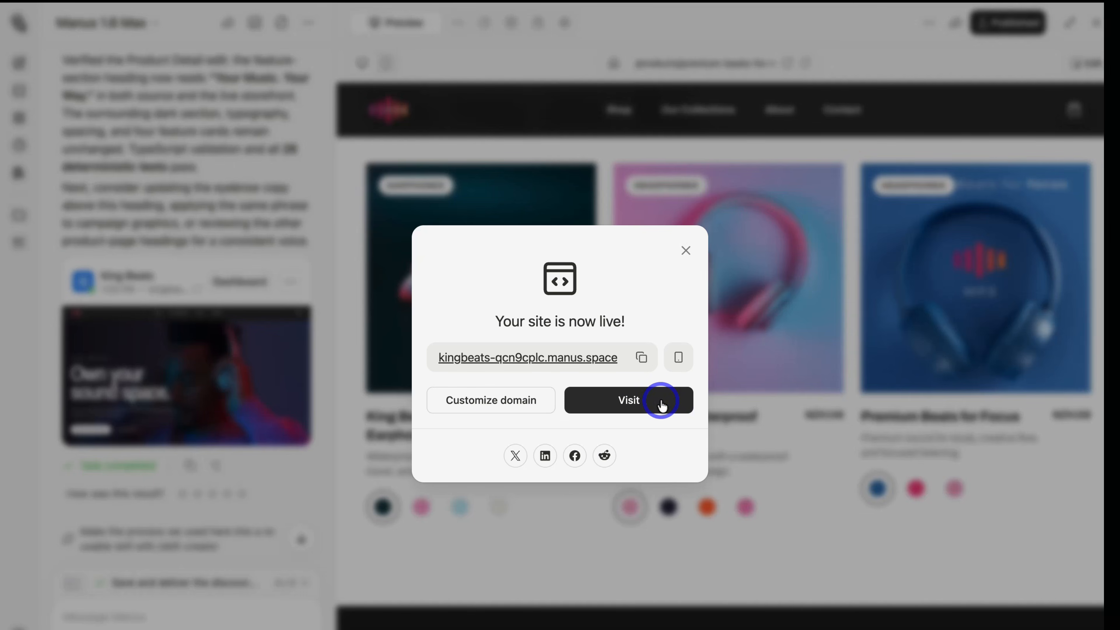
left_click(661, 400)
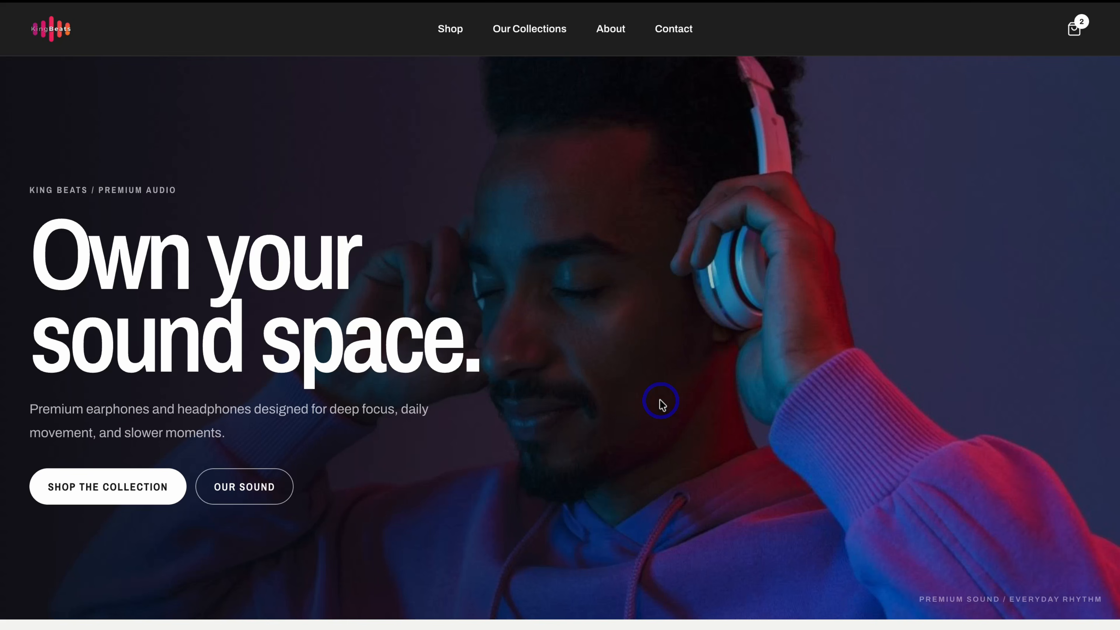
- On the live store, add King Beats Waterproof Headphones in Rose to the cart
scroll(661, 401, "down", 15)
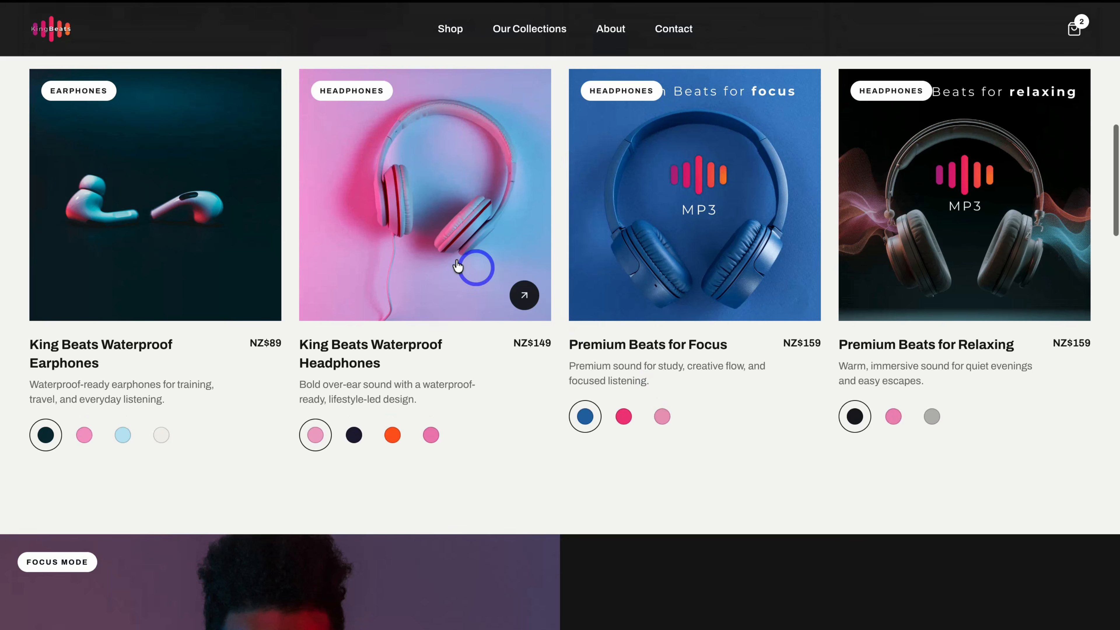
left_click(445, 258)
left_click(972, 556)
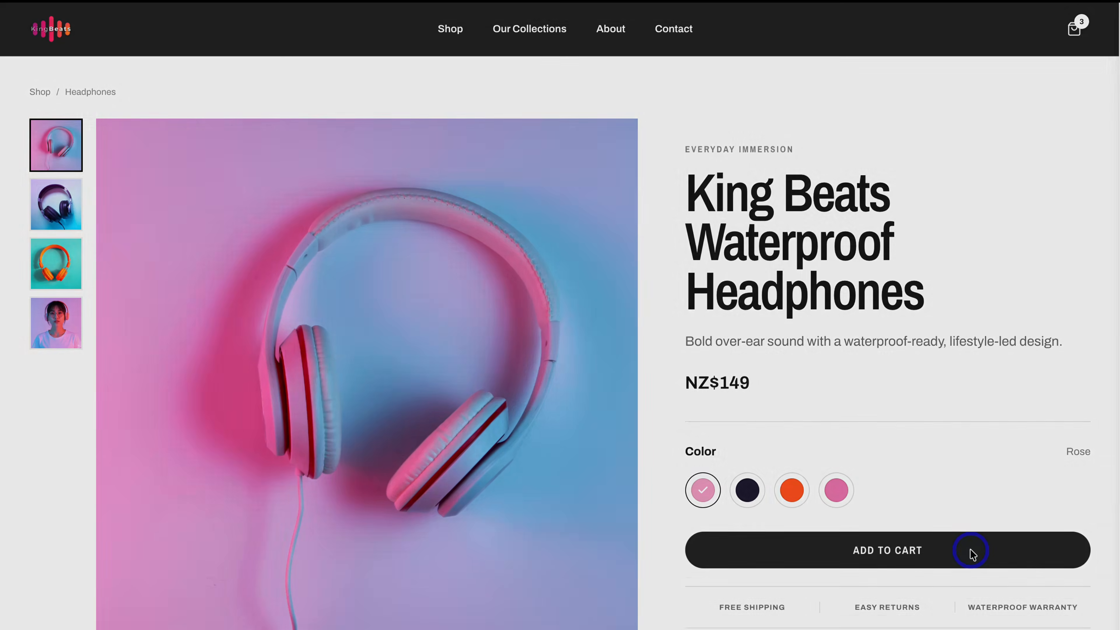
scroll(950, 478, "down", 2)
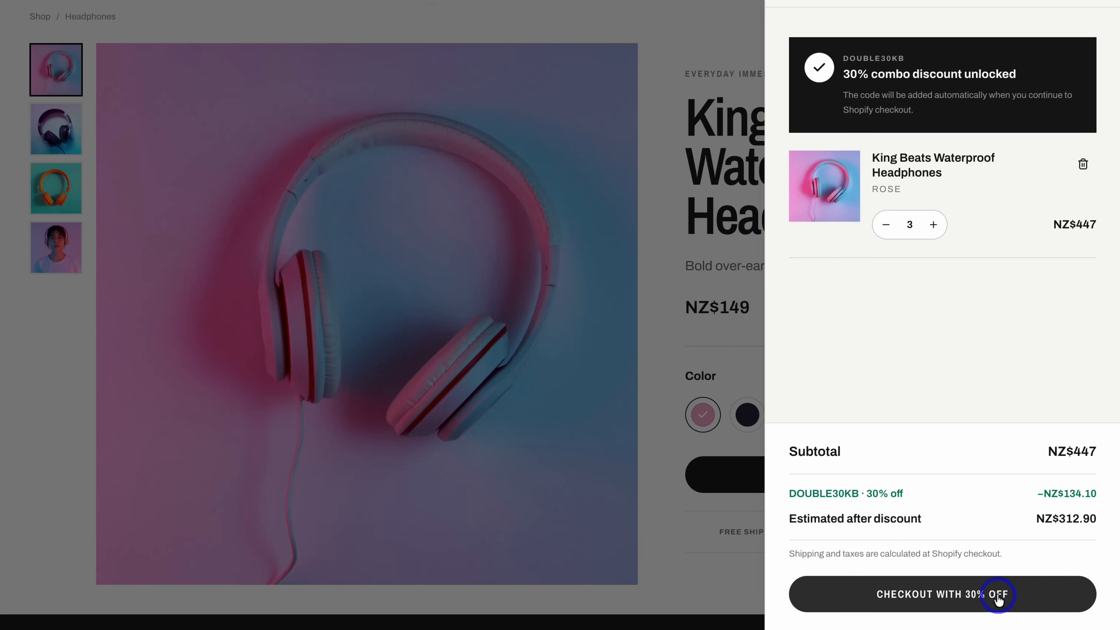
- Proceed to the checkout with 30% off and review the DOUBLE30KB discount, delivery, shipping and payment sections
left_click(1055, 600)
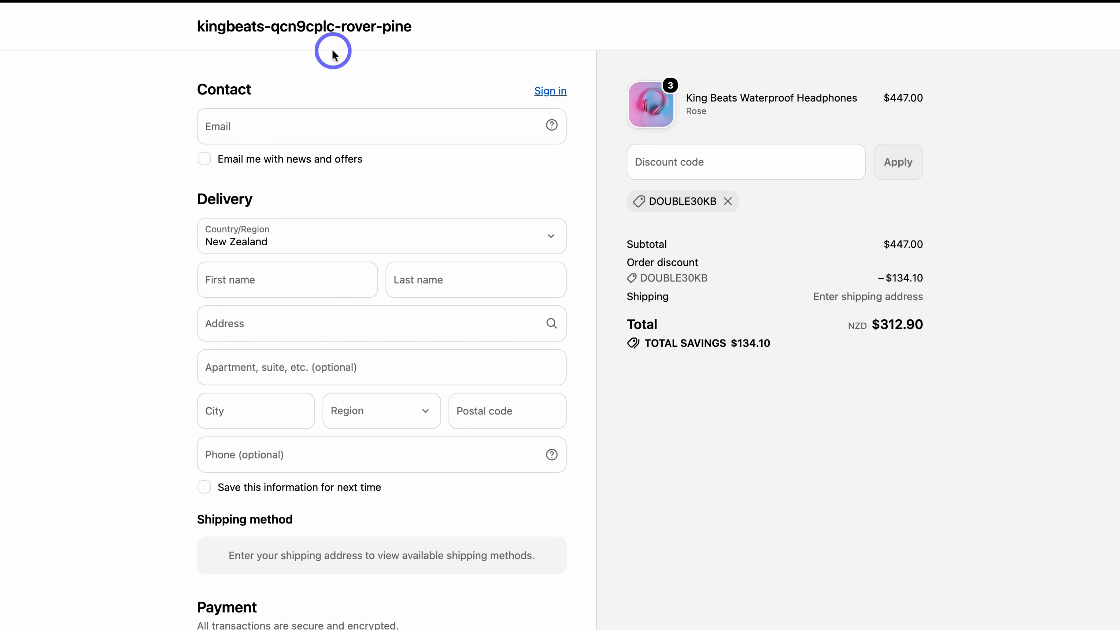
scroll(481, 150, "down", 3)
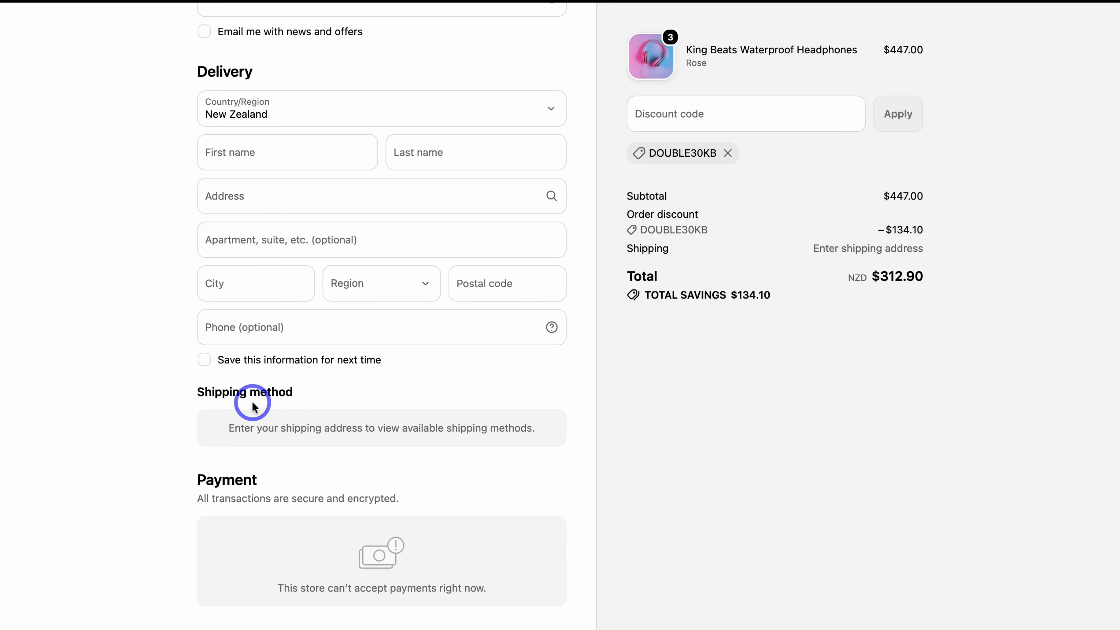
scroll(466, 381, "up", 3)
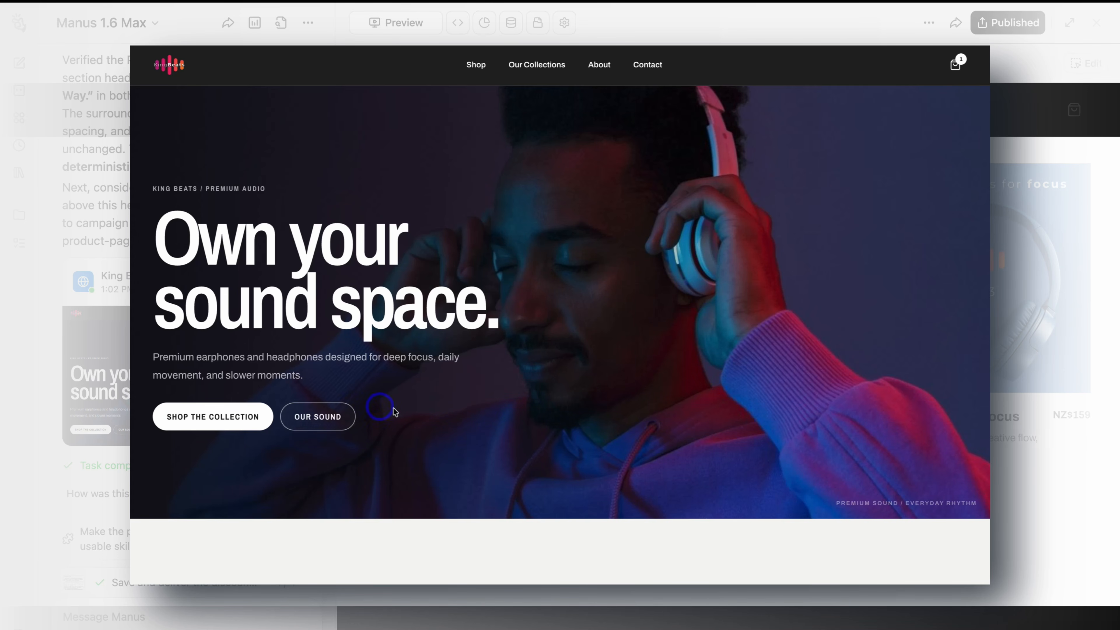
- Review the live store's homepage from the hero banner through the popular products and lifestyle stories to the product proof section
scroll(480, 412, "down", 10)
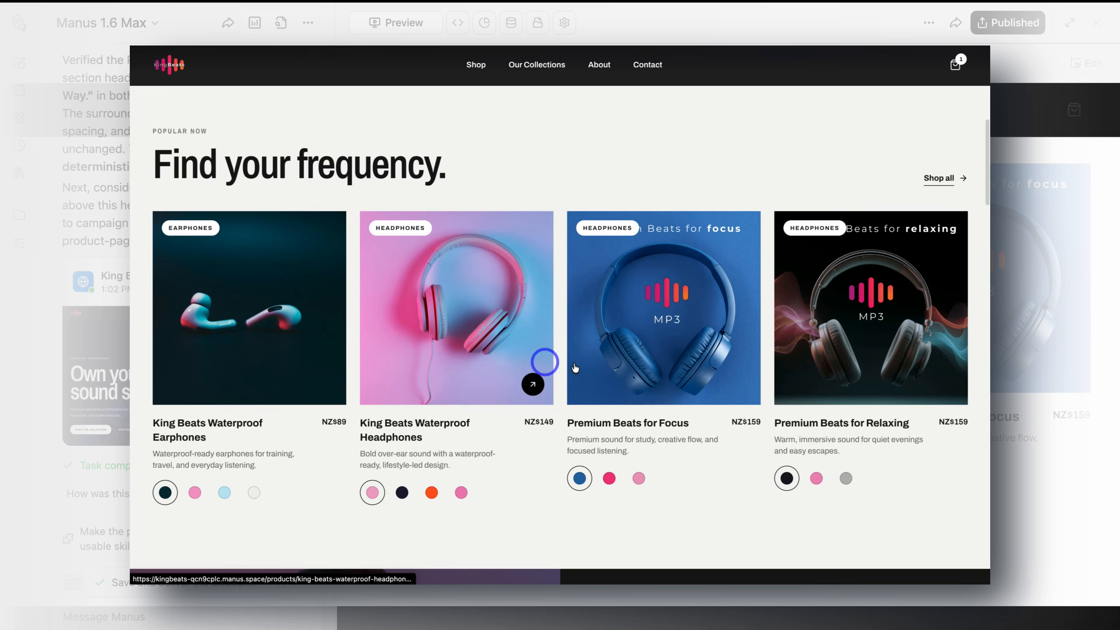
left_click(639, 477)
scroll(622, 395, "down", 3)
scroll(622, 395, "down", 9)
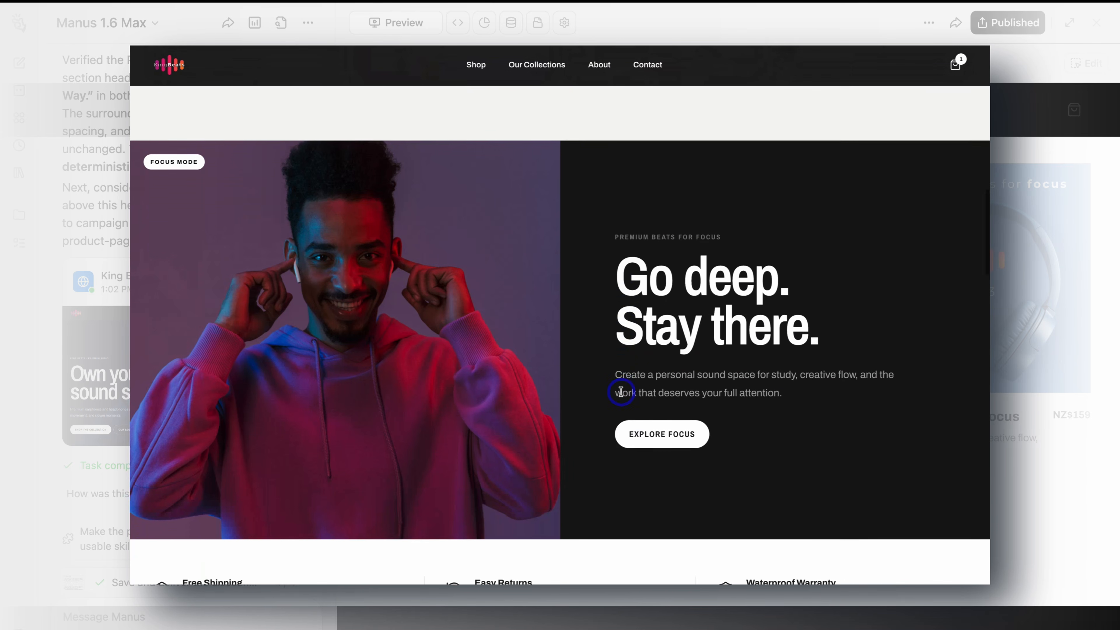
scroll(464, 388, "down", 7)
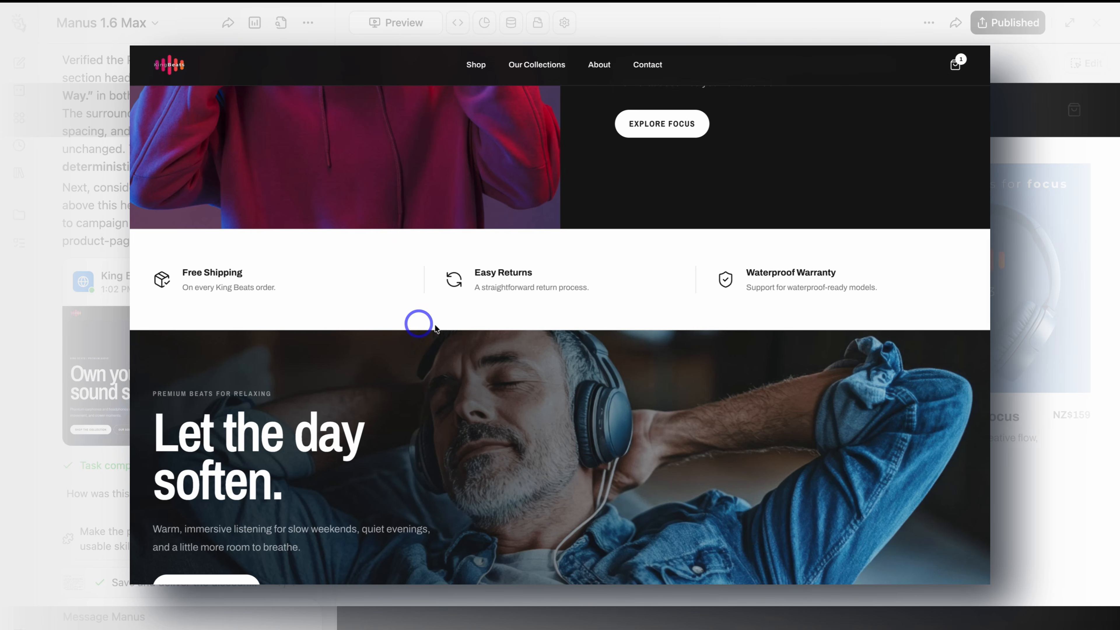
scroll(420, 326, "down", 6)
scroll(357, 404, "down", 12)
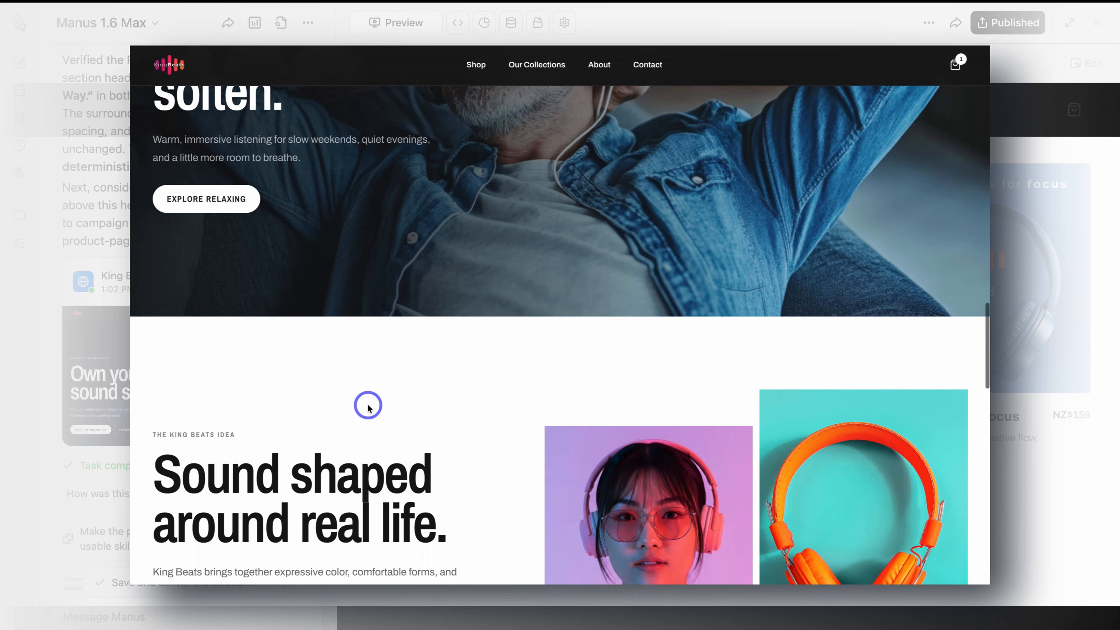
scroll(378, 441, "down", 7)
scroll(378, 442, "down", 7)
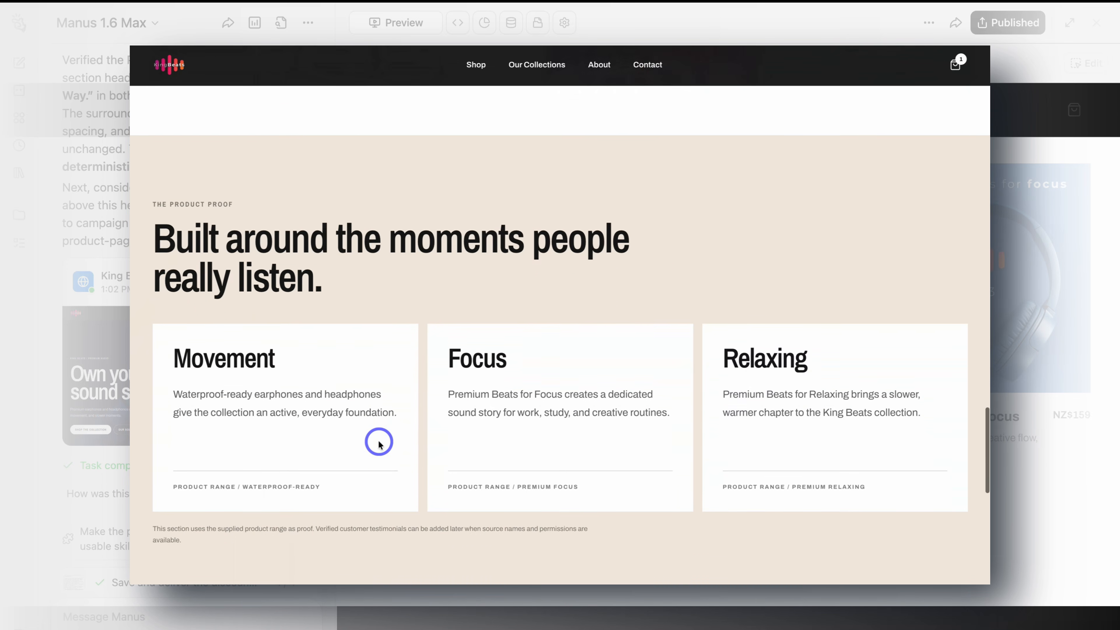
- Open the Our Collections page on the live store and review its collection stories and products
left_click(536, 64)
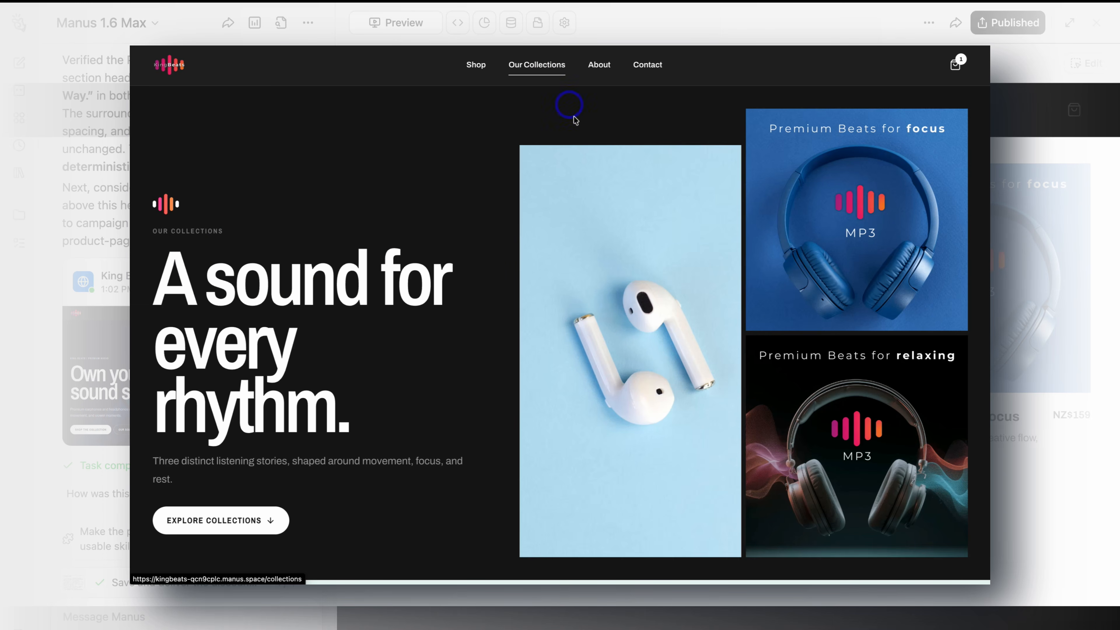
scroll(540, 360, "down", 12)
scroll(608, 364, "down", 8)
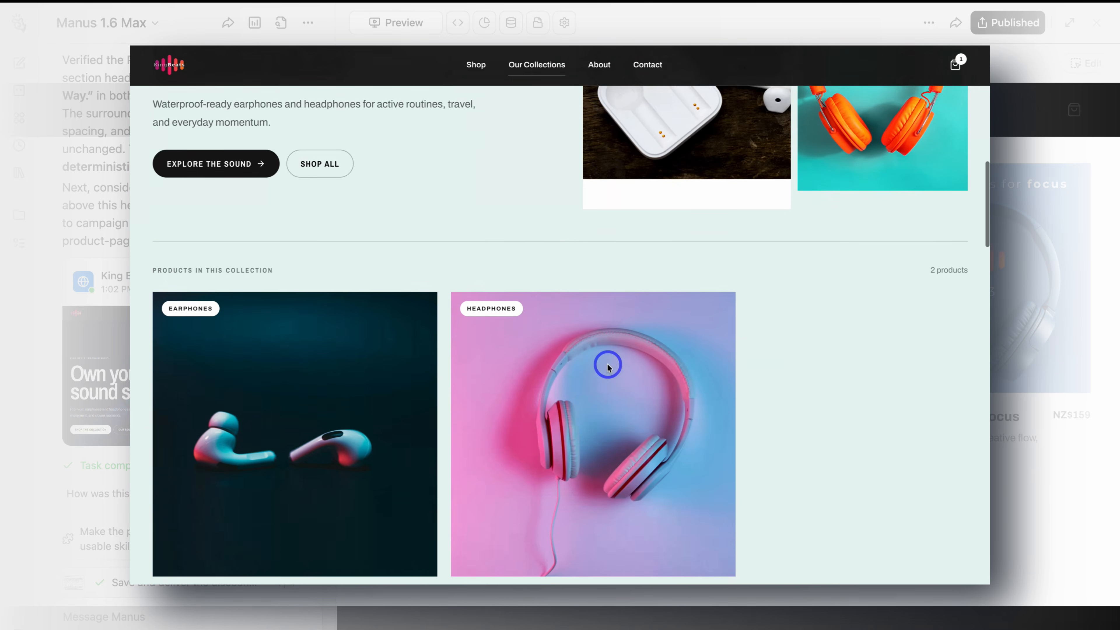
- Open the King Beats Waterproof Earphones page from the collection and review its details and related products
left_click(332, 308)
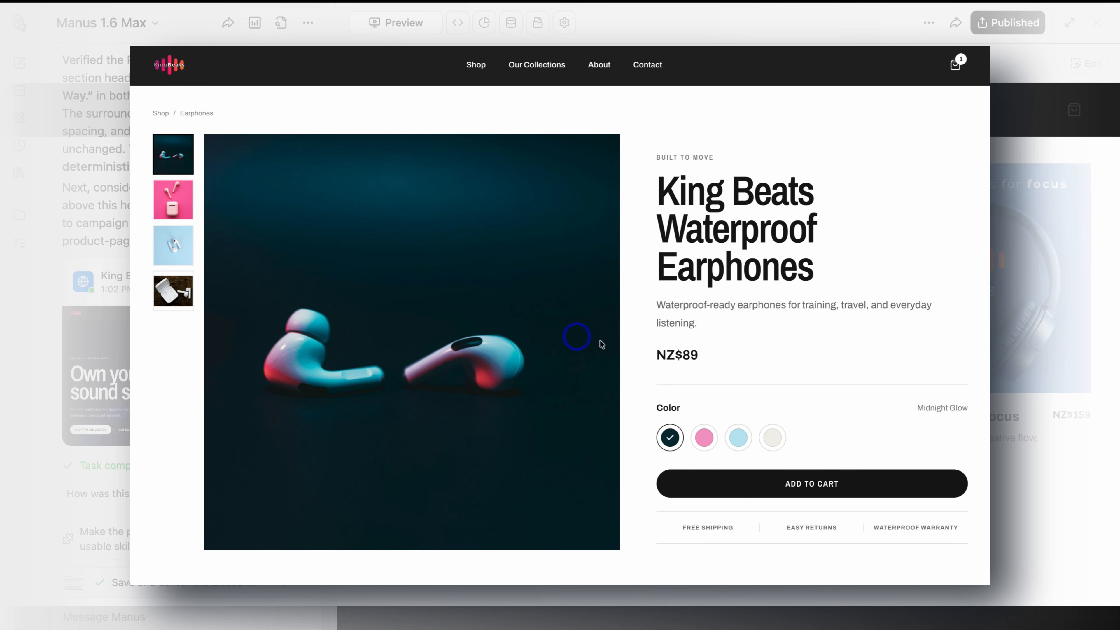
scroll(772, 358, "down", 20)
scroll(773, 358, "down", 5)
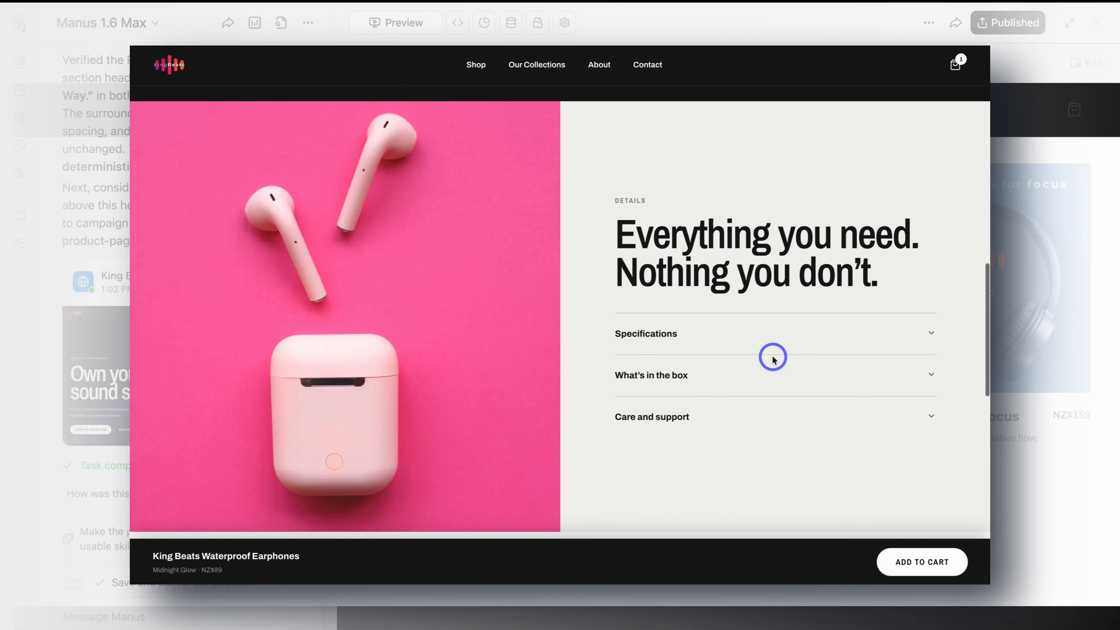
scroll(764, 472, "down", 15)
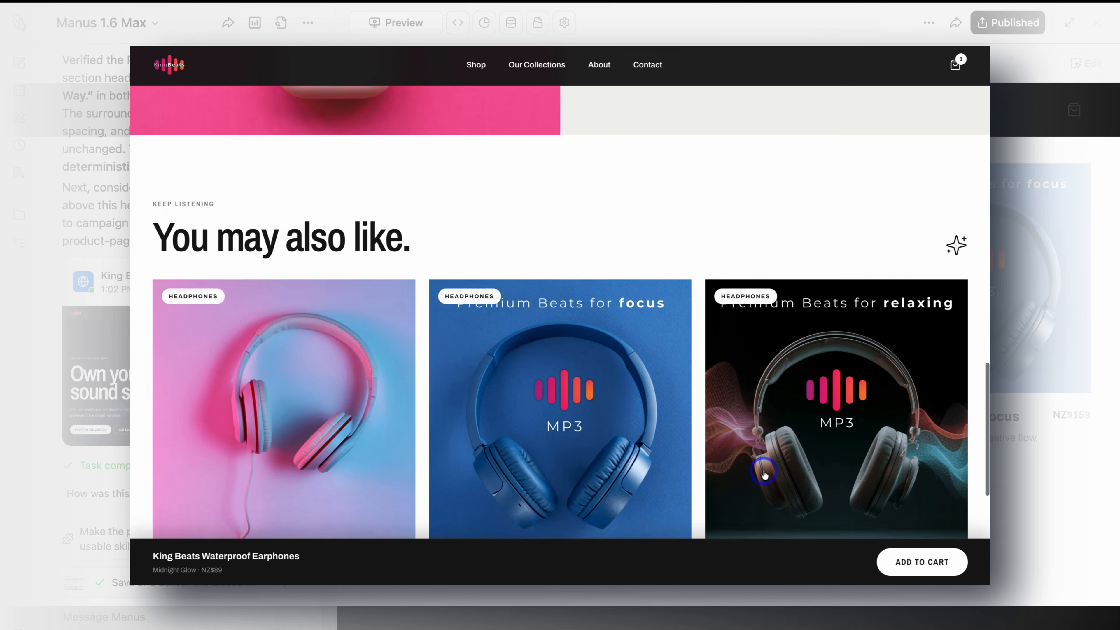